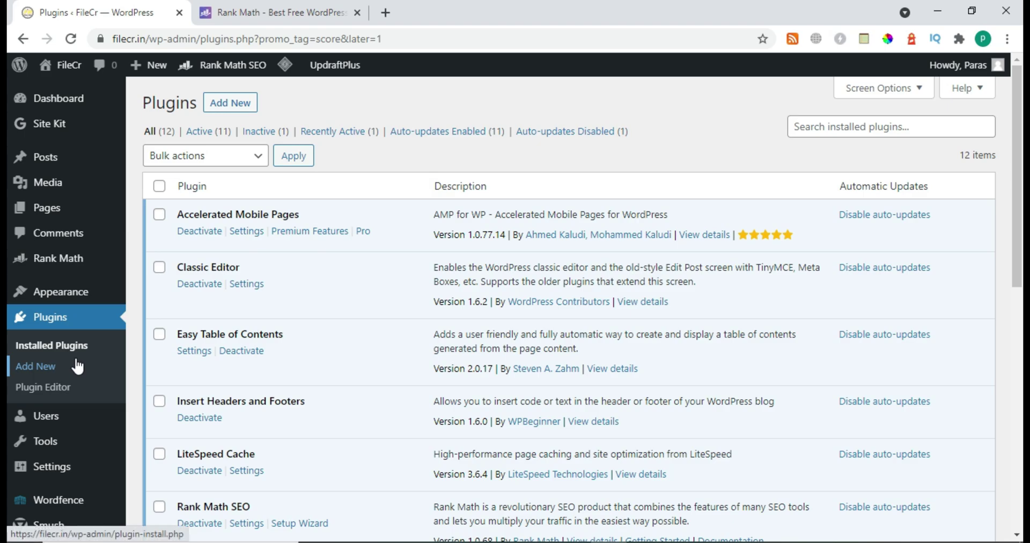
Step: Switch to the Rank Math website and examine its homepage introduction, recommendations and supported platform integrations
click(253, 12)
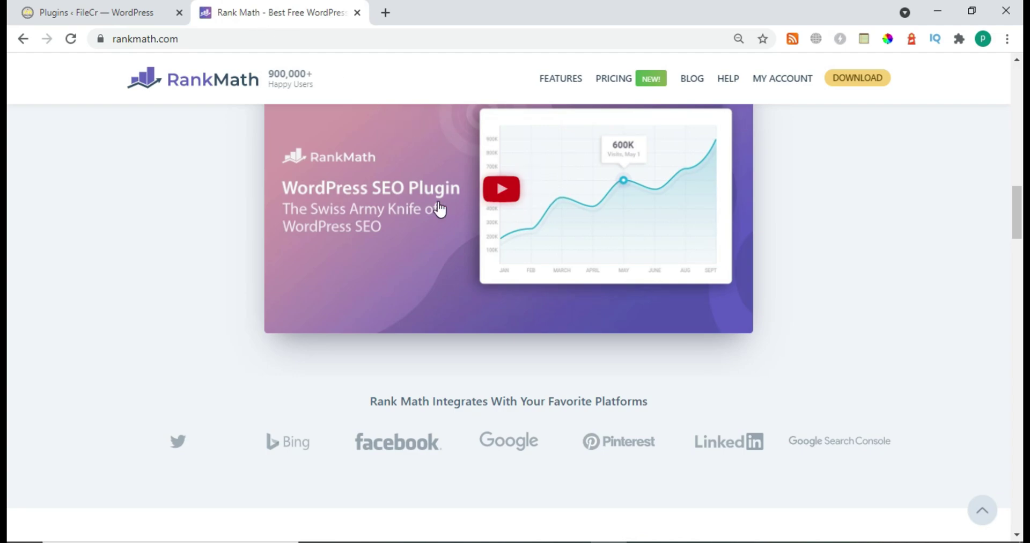
scroll(573, 280, up, 15)
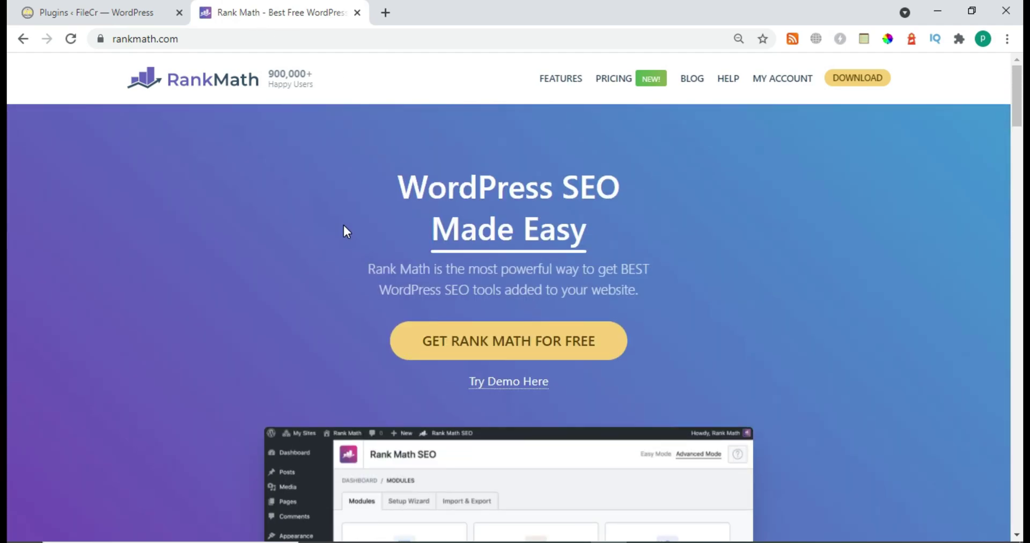
scroll(336, 197, down, 1)
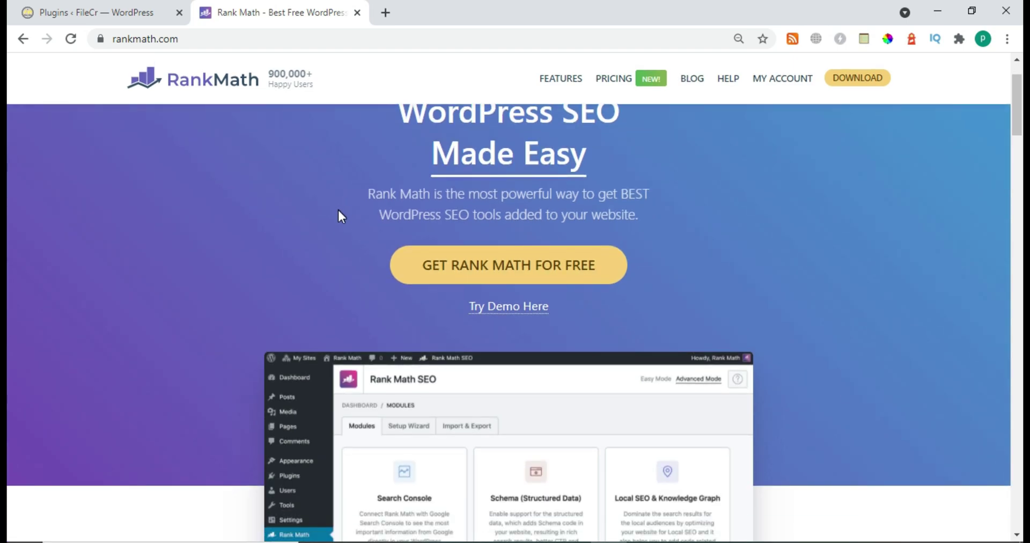
scroll(343, 213, up, 1)
drag(400, 183, 599, 225)
click(593, 236)
scroll(593, 236, down, 4)
scroll(553, 276, down, 12)
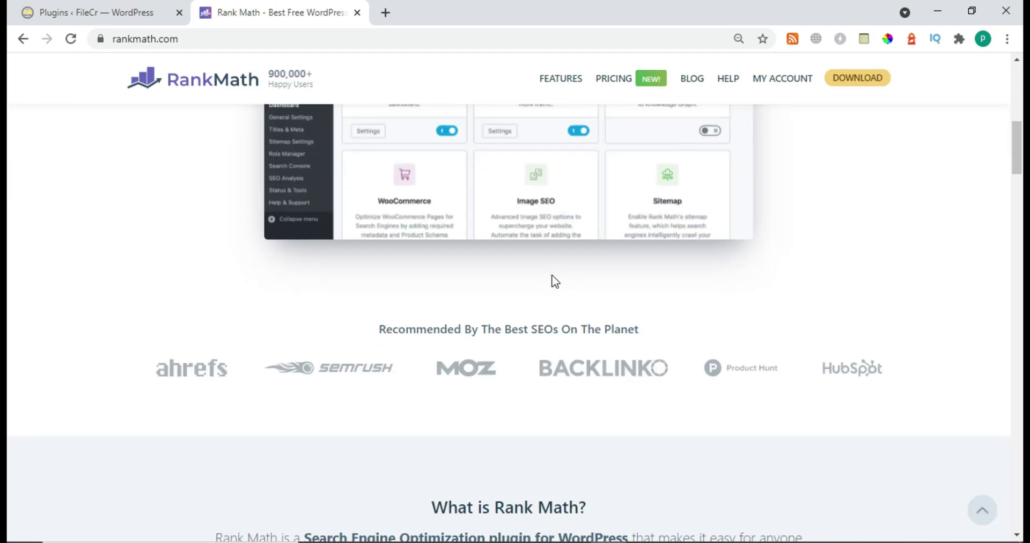
scroll(555, 280, down, 15)
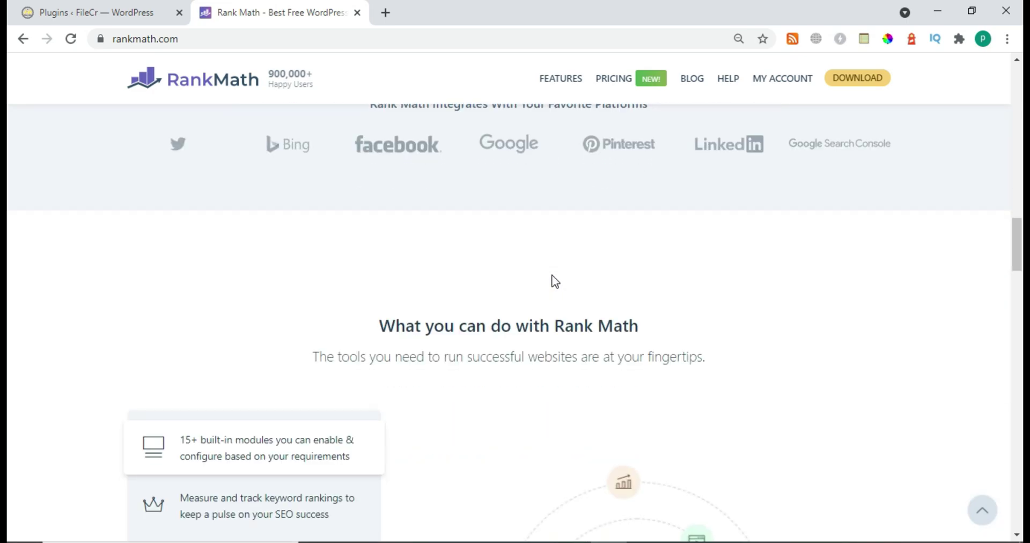
scroll(556, 281, down, 11)
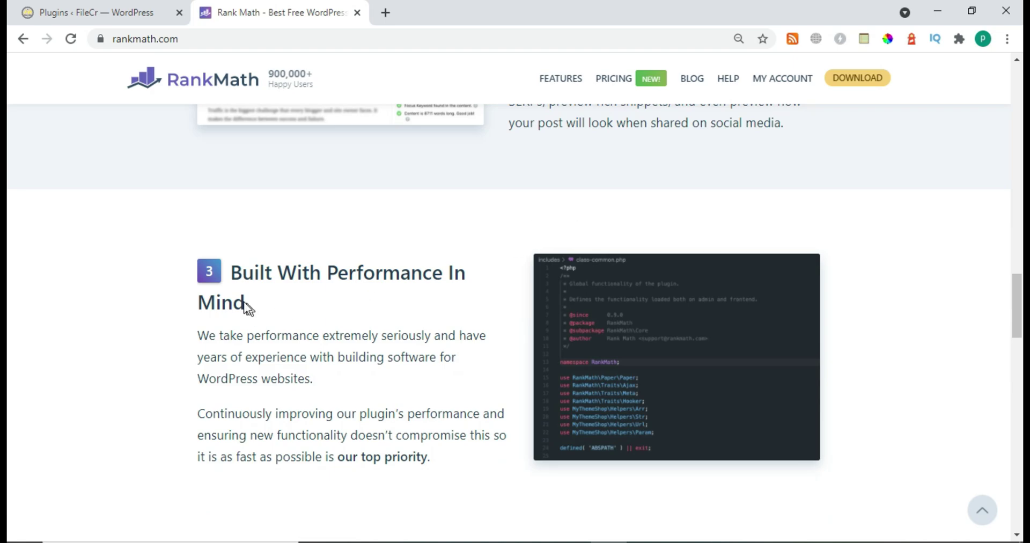
Step: Read the homepage's four numbered feature sections, from the setup wizard to support, and the sections below them
scroll(243, 302, up, 12)
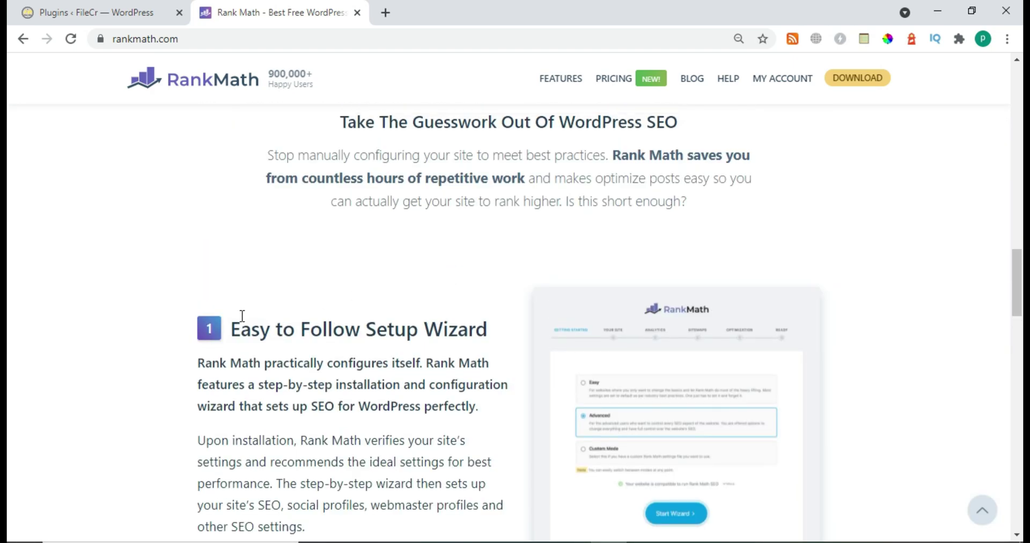
drag(242, 316, 479, 322)
scroll(480, 322, down, 8)
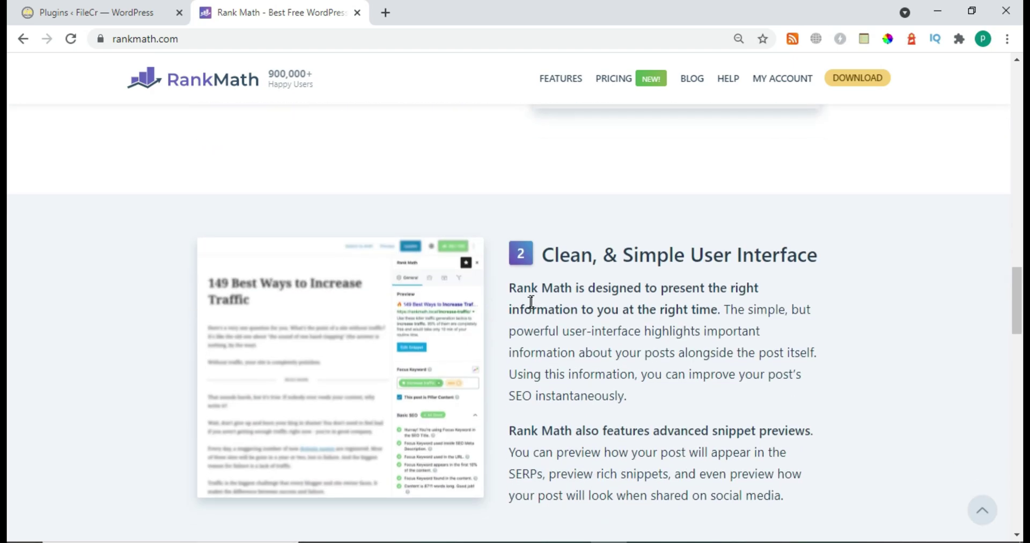
drag(557, 247, 813, 247)
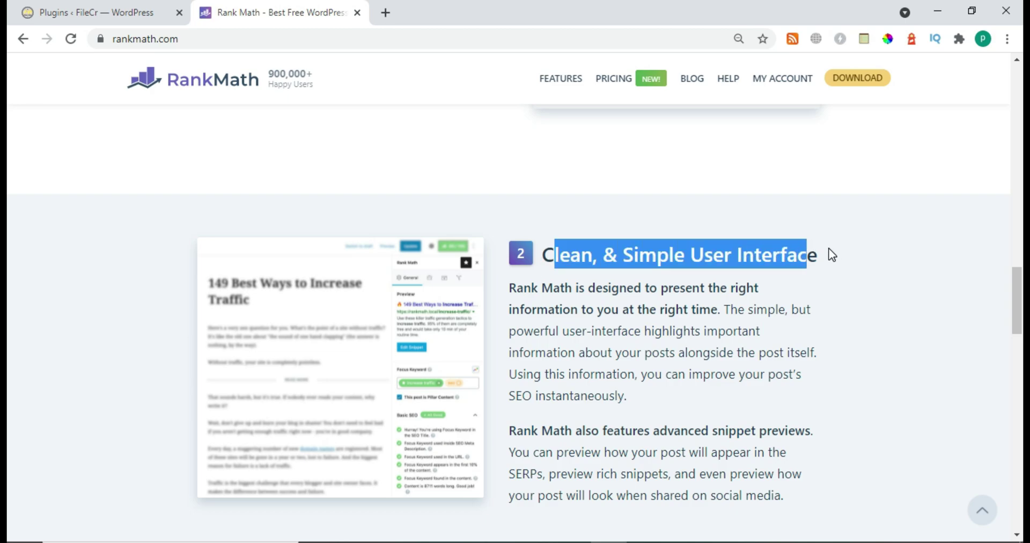
click(580, 330)
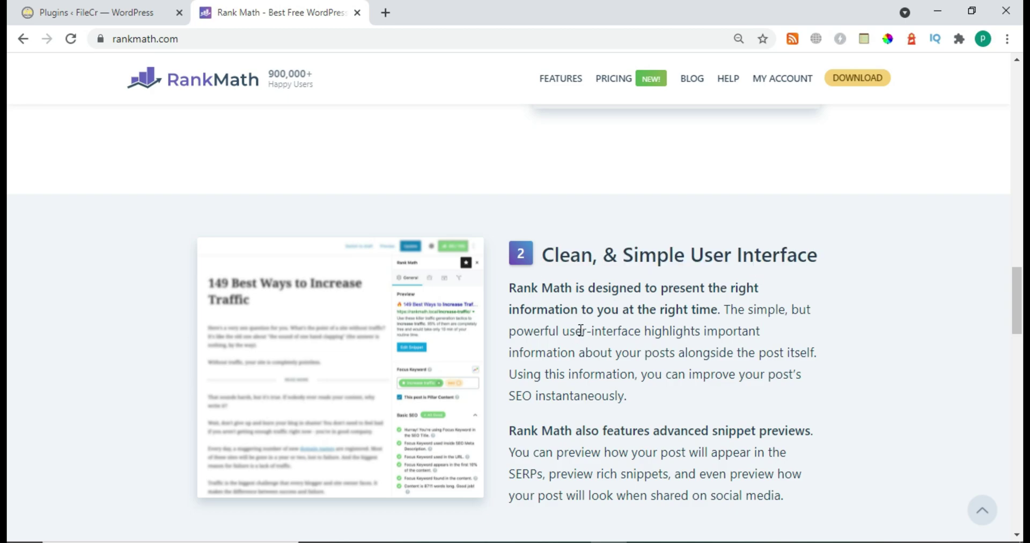
scroll(579, 333, down, 12)
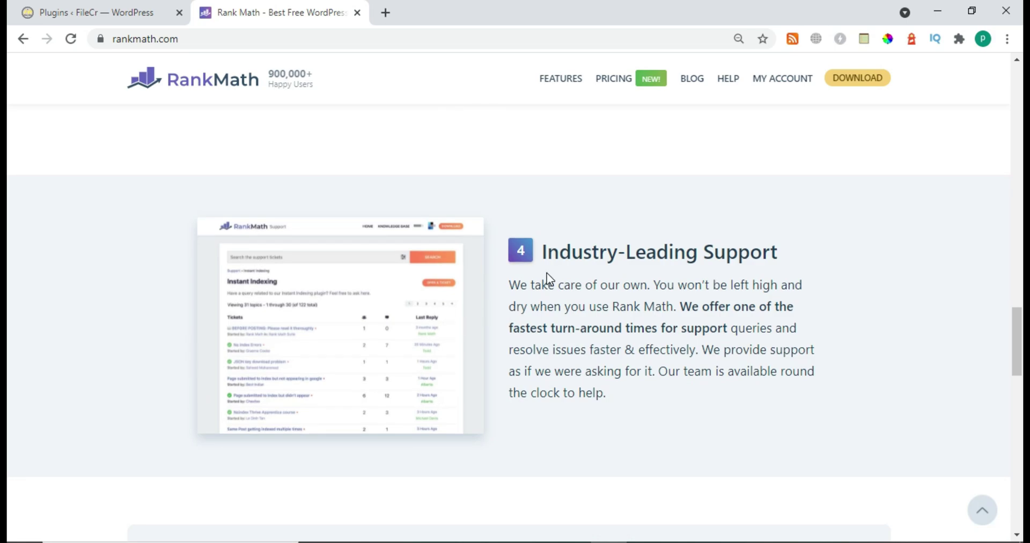
drag(725, 252, 848, 260)
scroll(651, 306, down, 12)
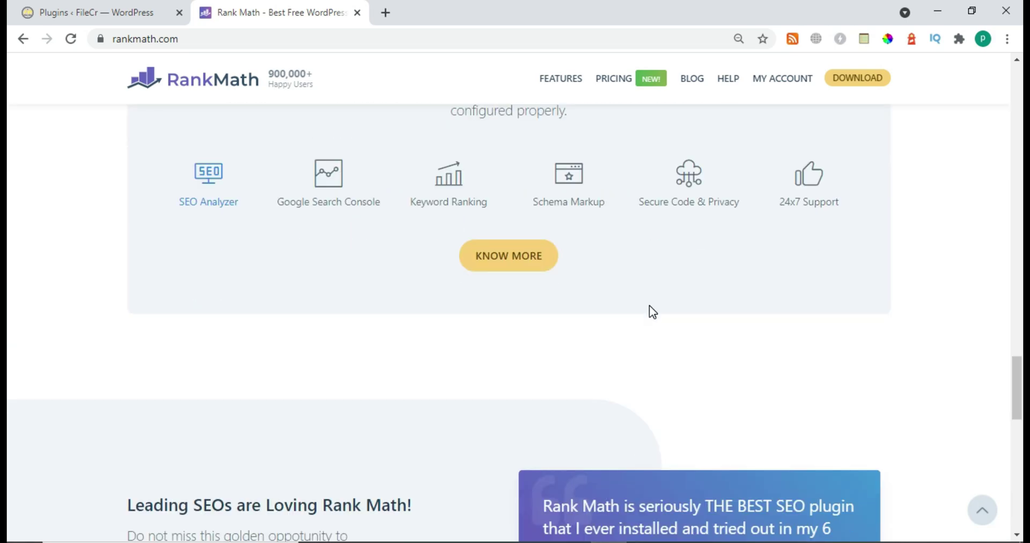
scroll(649, 304, down, 7)
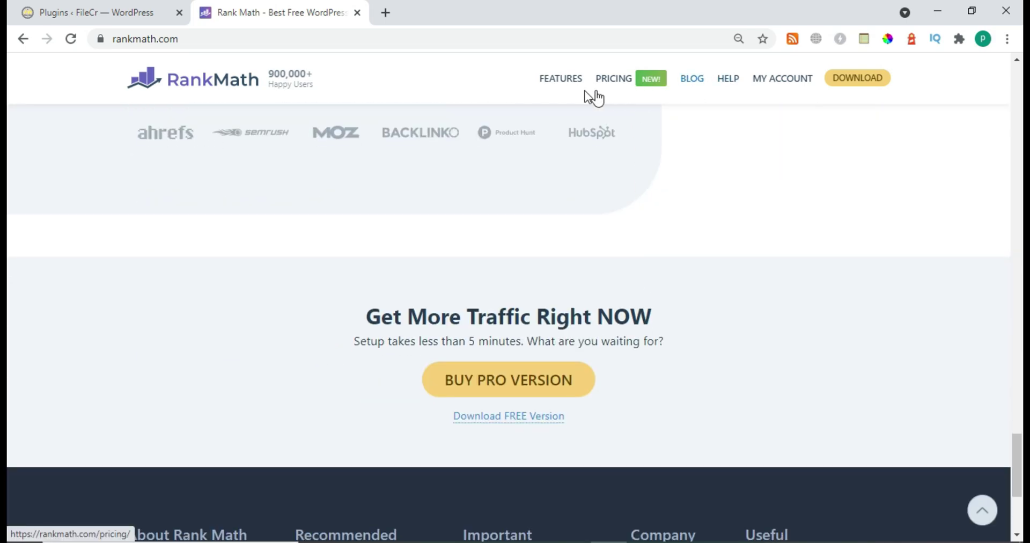
Step: Open the Rank Math features page and look through its numbered benefits
click(561, 91)
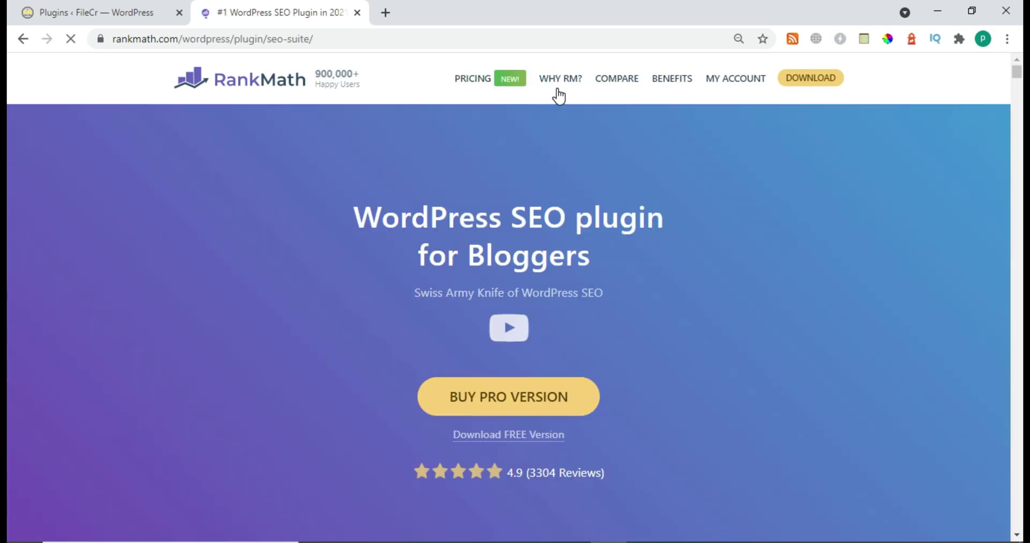
scroll(450, 349, down, 10)
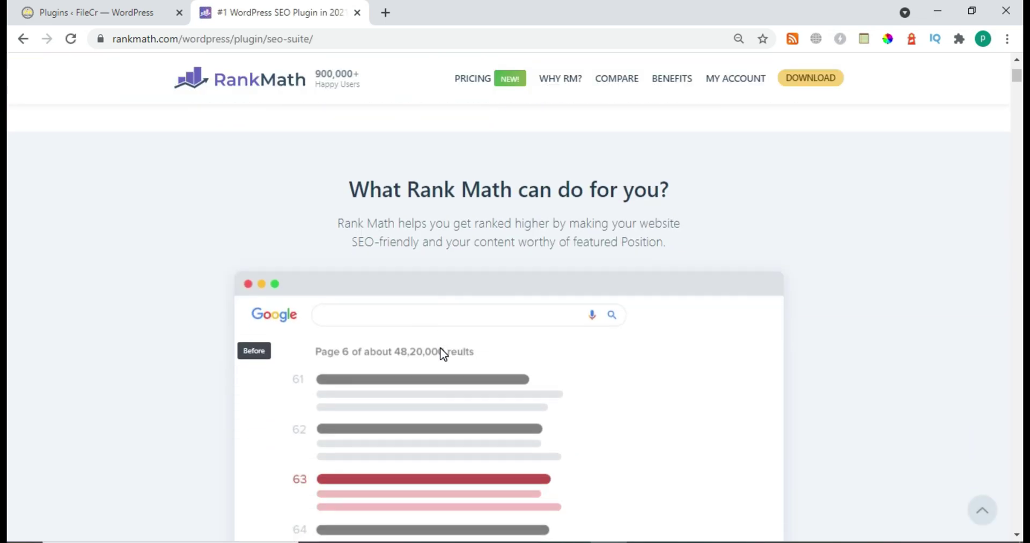
scroll(443, 354, down, 6)
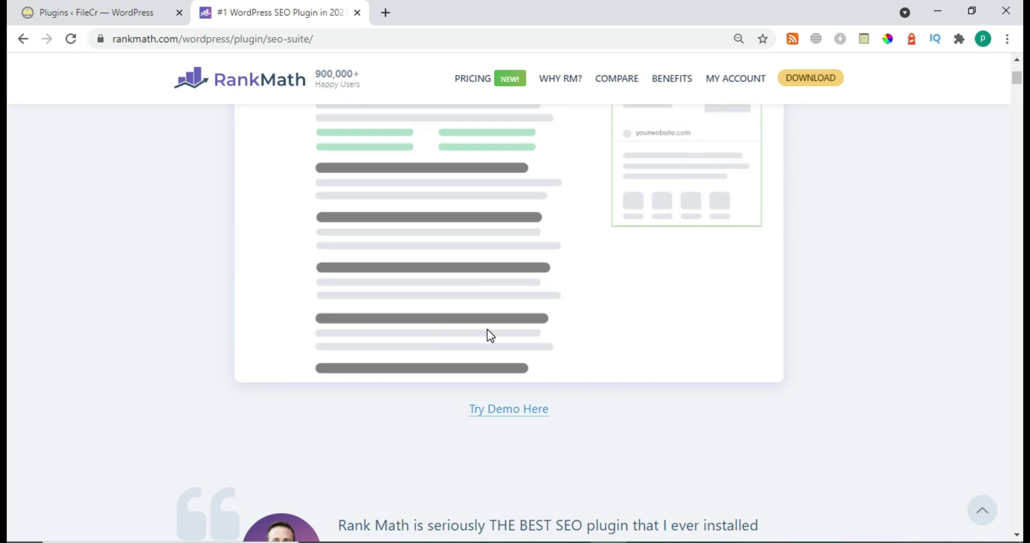
scroll(487, 329, down, 13)
scroll(487, 329, down, 15)
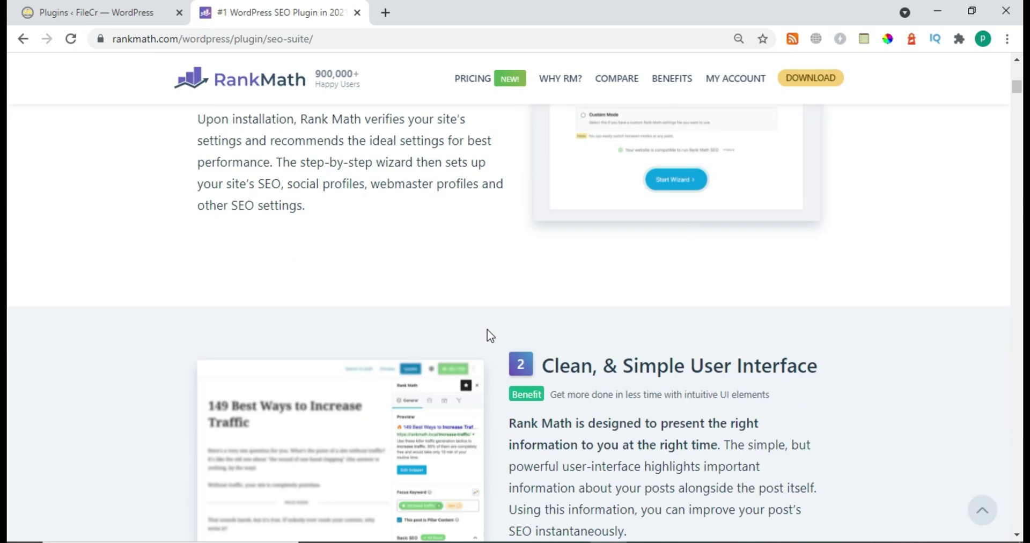
scroll(487, 330, down, 20)
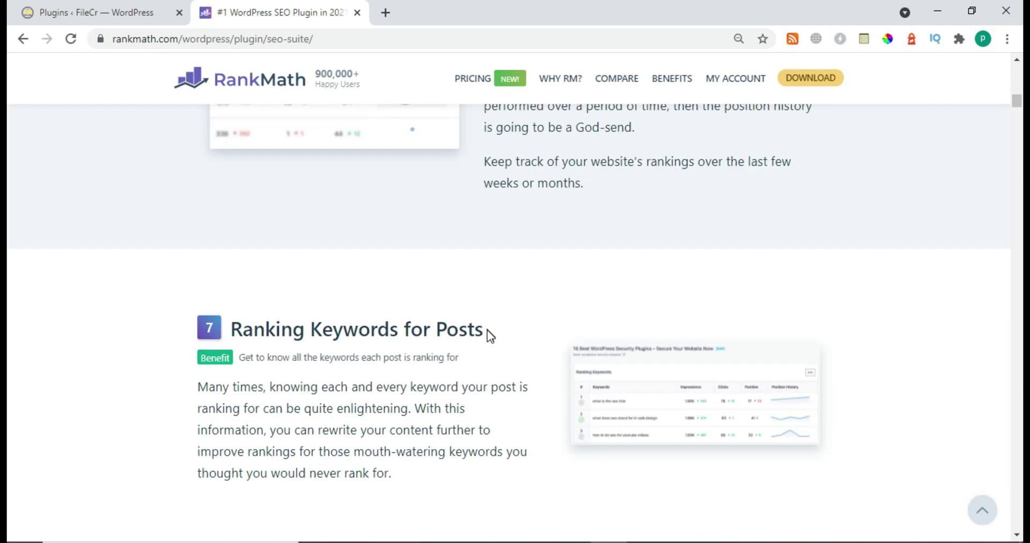
scroll(569, 373, down, 20)
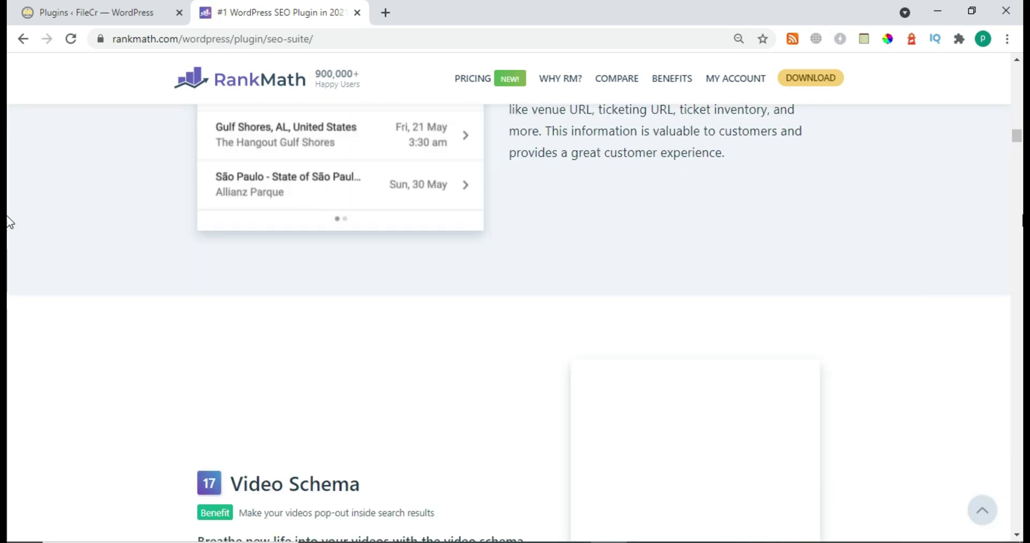
Step: Find the competitor comparison table on the features page and compare Rank Math with Yoast, SEOPress and AIO SEO
drag(1017, 136, 1011, 397)
scroll(858, 303, up, 10)
scroll(563, 306, up, 5)
scroll(476, 282, down, 10)
scroll(412, 265, up, 2)
scroll(411, 265, up, 1)
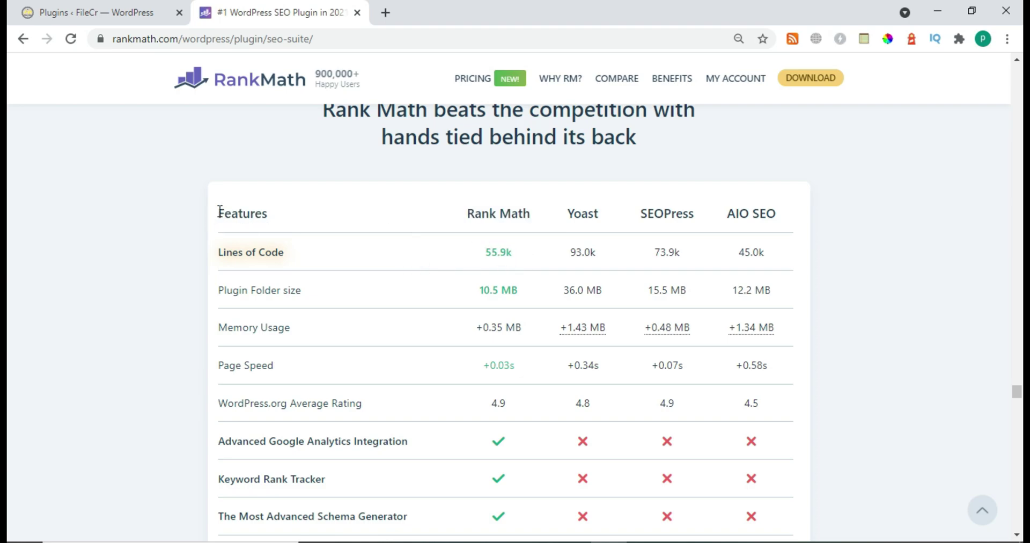
drag(220, 212, 760, 212)
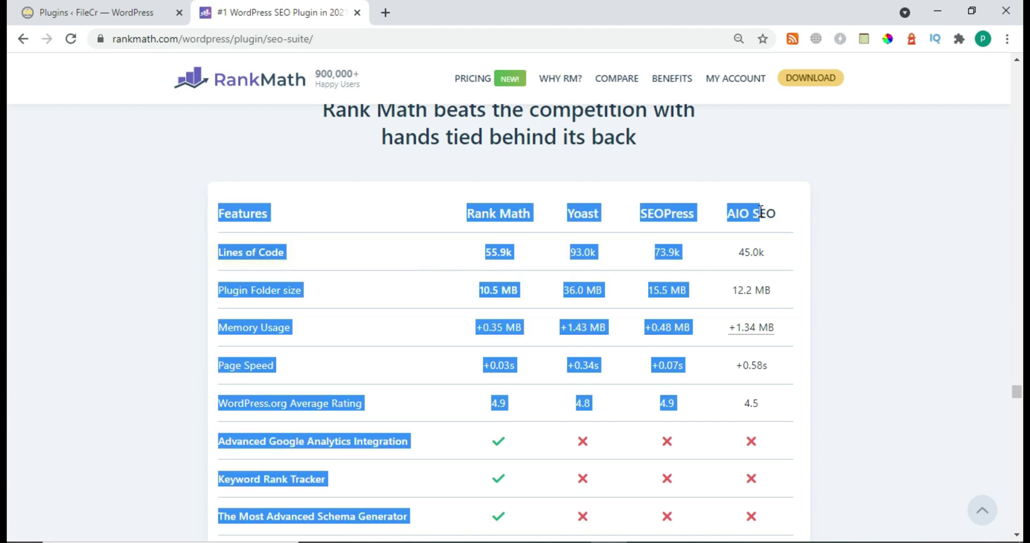
click(778, 209)
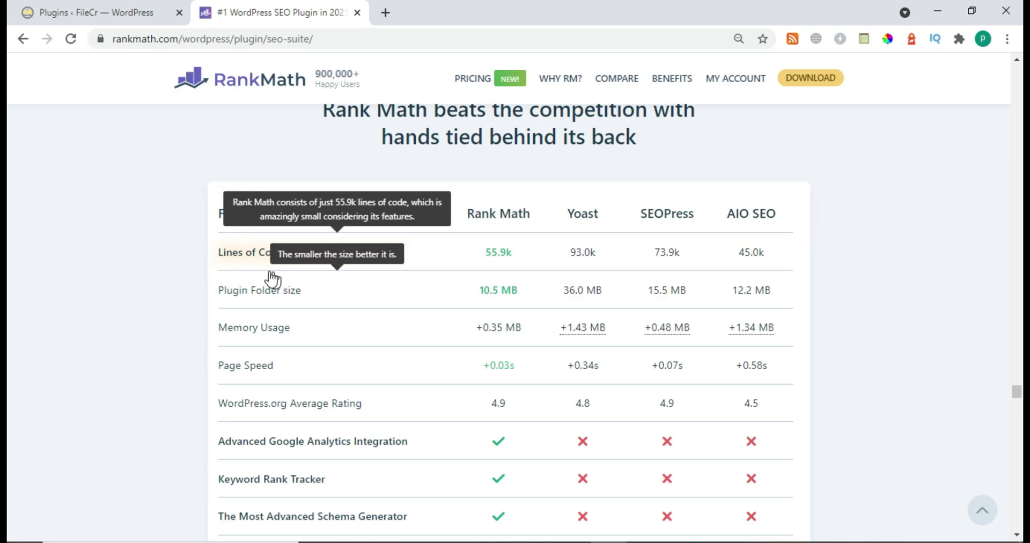
mouse_move(472, 270)
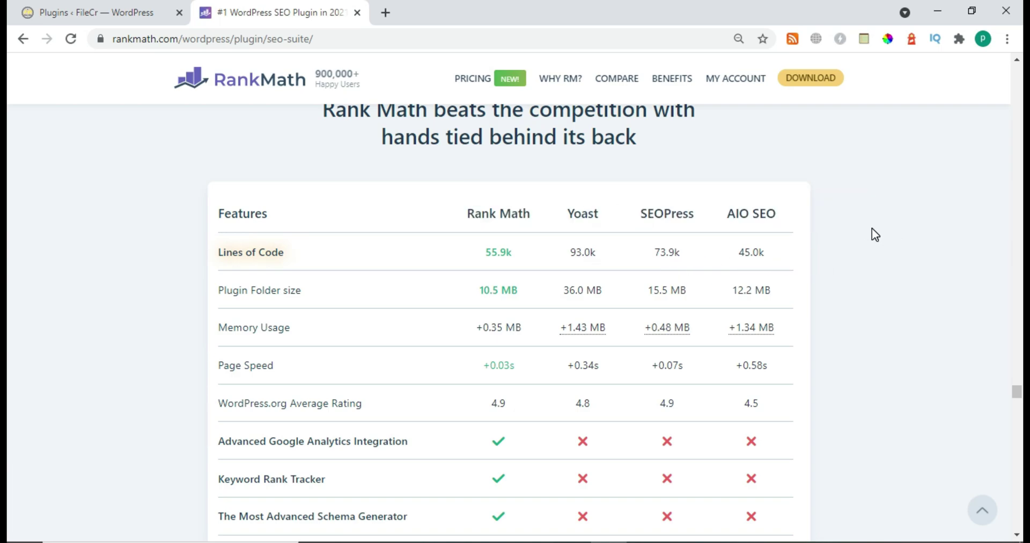
mouse_move(752, 258)
Step: Return to the WordPress plugins page, close the Rank Math website, and locate Rank Math SEO PRO among the installed plugins
click(107, 3)
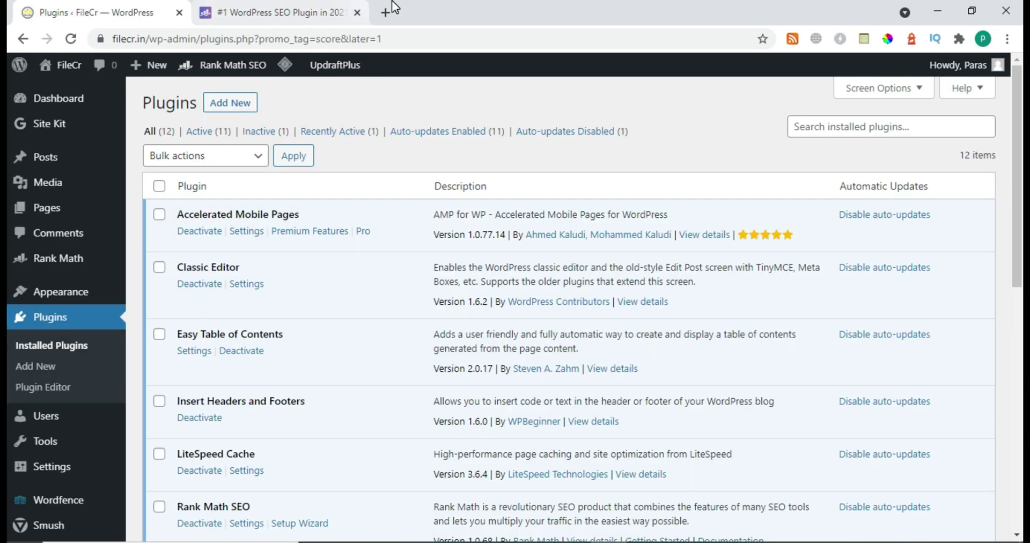
click(356, 13)
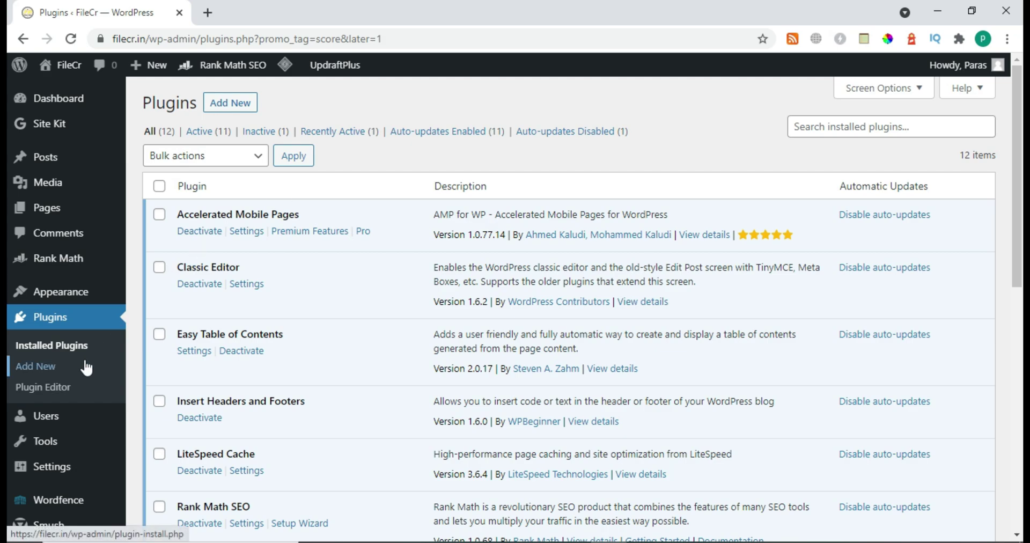
scroll(185, 298, down, 5)
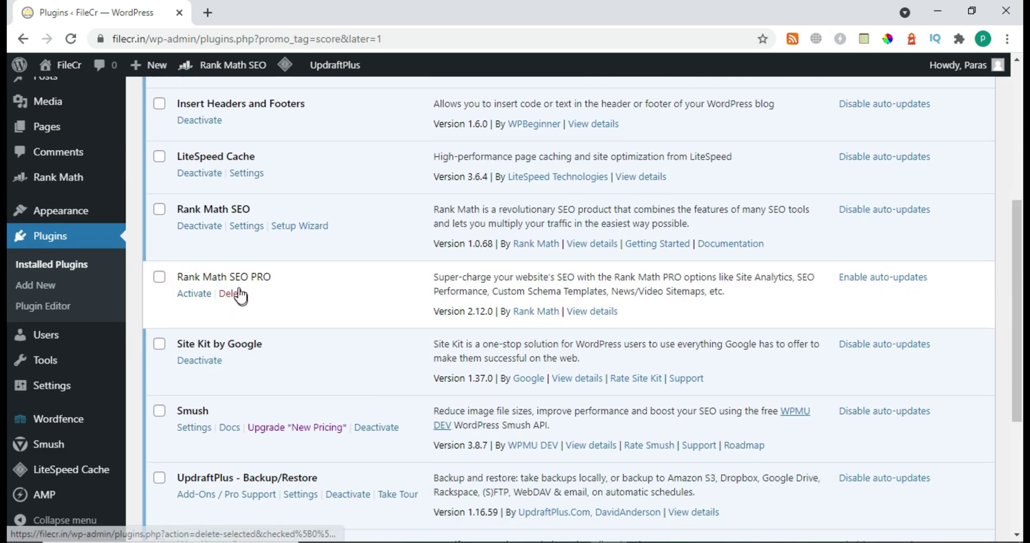
drag(299, 280, 179, 279)
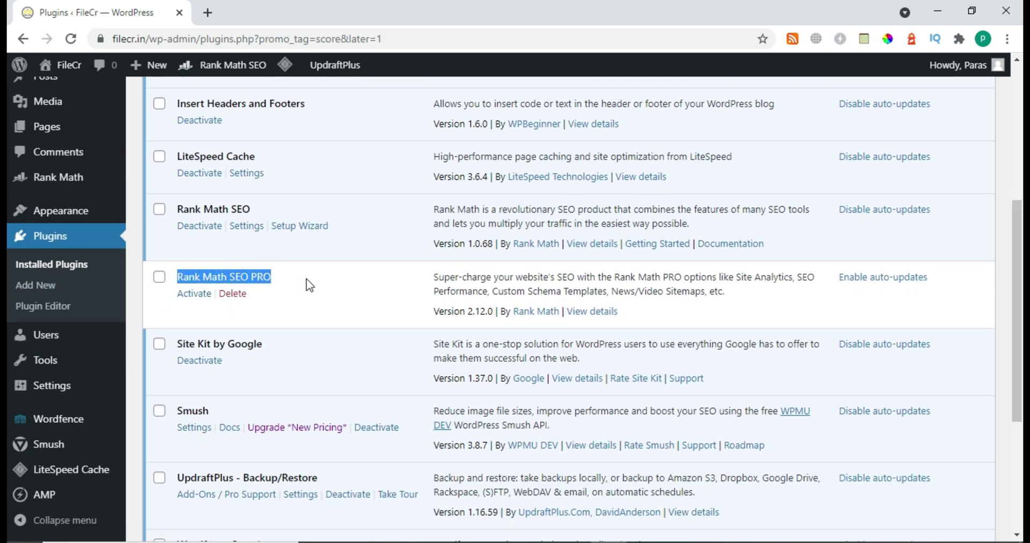
scroll(308, 286, up, 5)
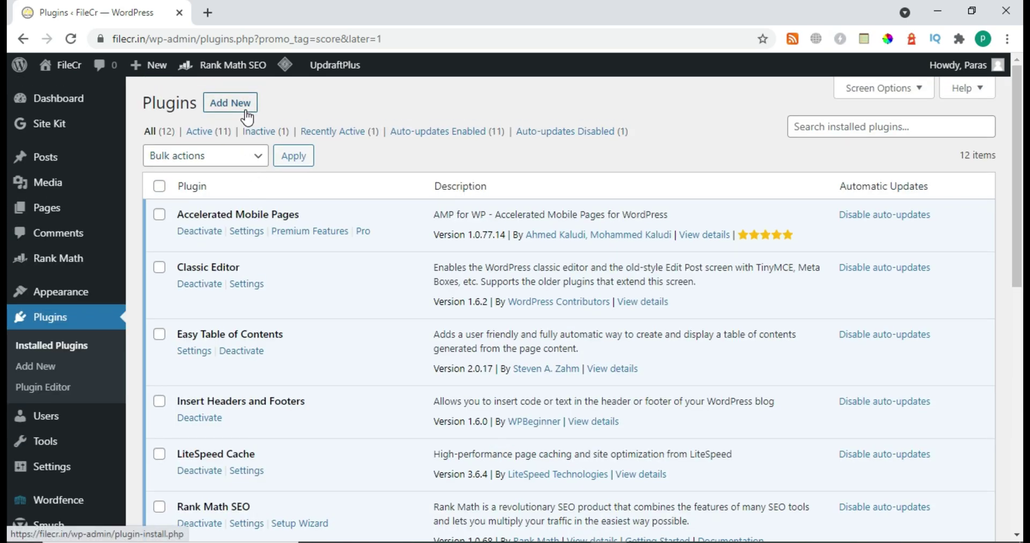
Step: Open the .zip upload form for adding a new plugin, and return to the installed plugins list
click(230, 102)
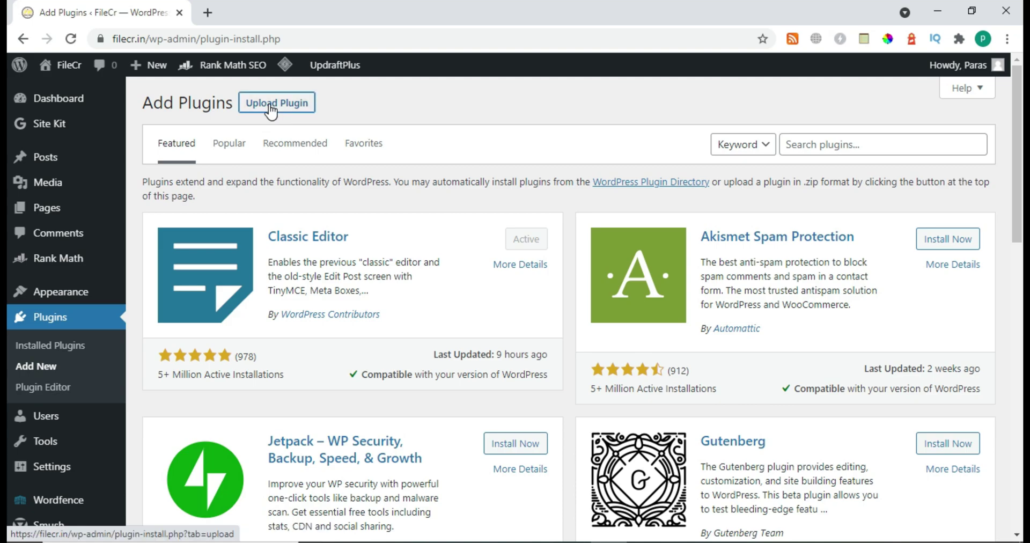
click(271, 110)
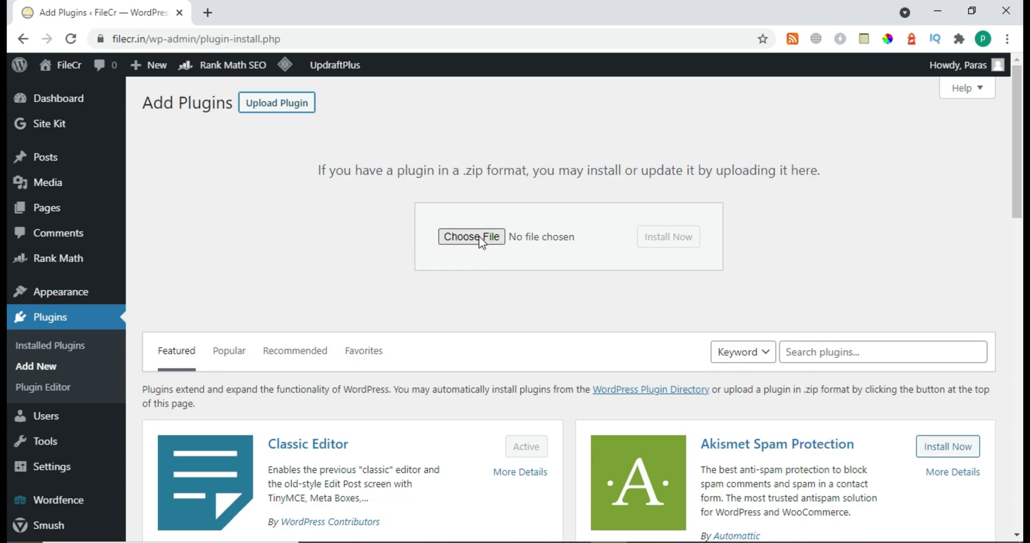
click(75, 350)
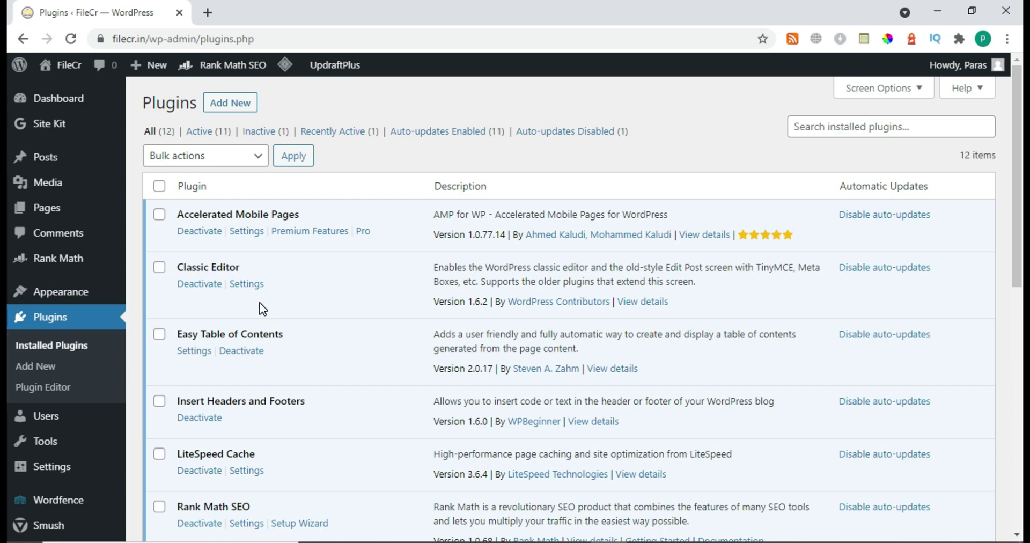
Step: Open Rank Math's Analytics dashboard and view the overall optimization and search statistics
scroll(260, 303, down, 4)
scroll(261, 304, down, 3)
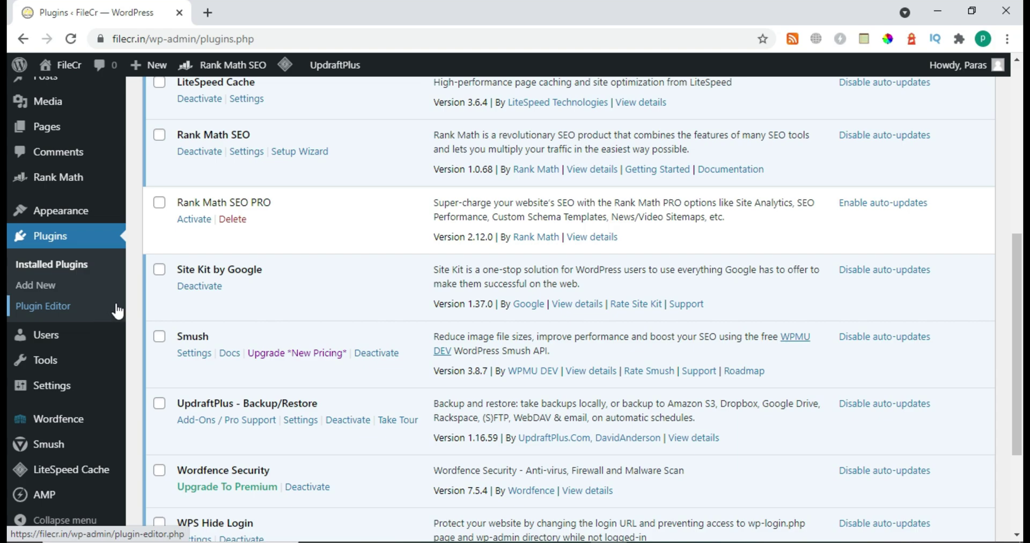
mouse_move(71, 402)
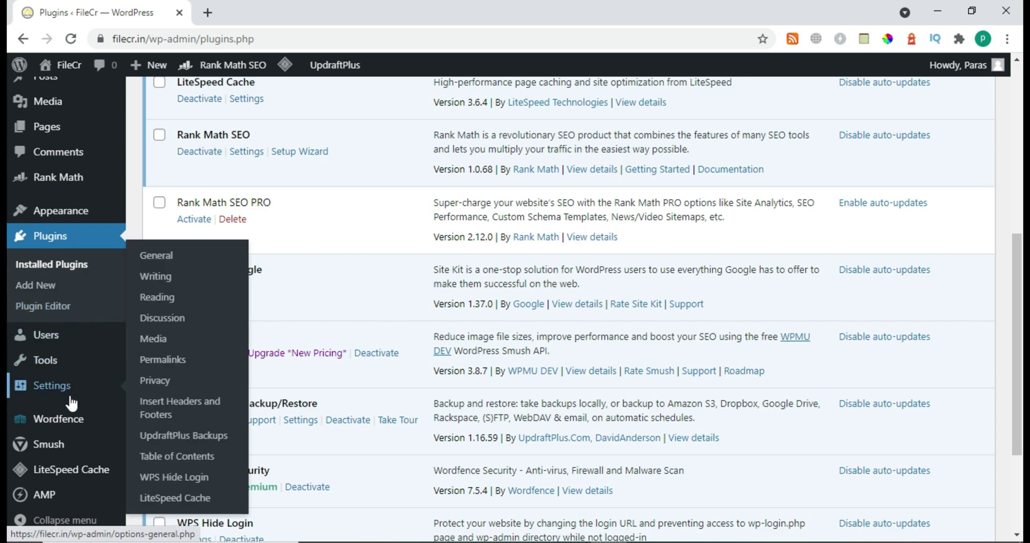
scroll(70, 397, down, 1)
scroll(69, 394, up, 3)
mouse_move(65, 270)
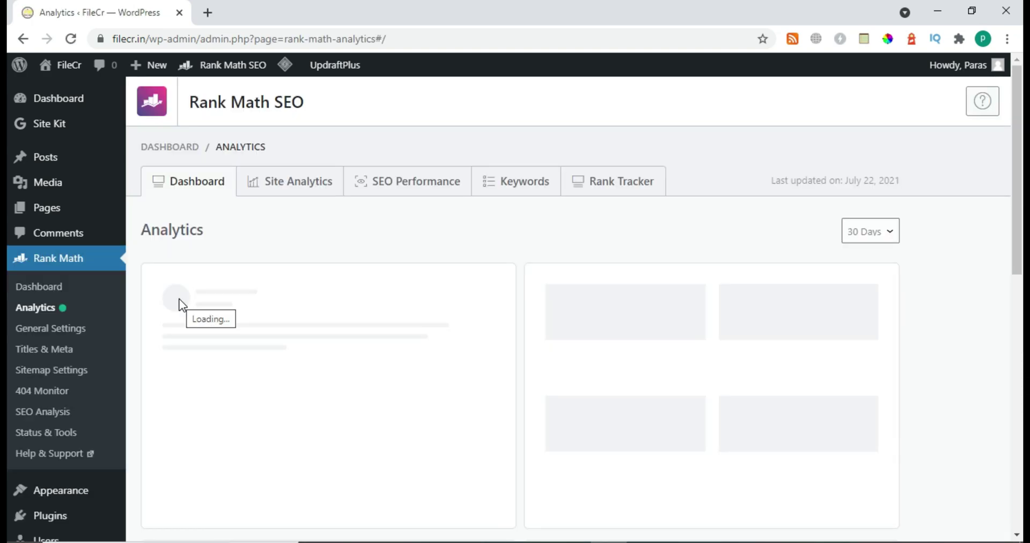
scroll(180, 303, down, 1)
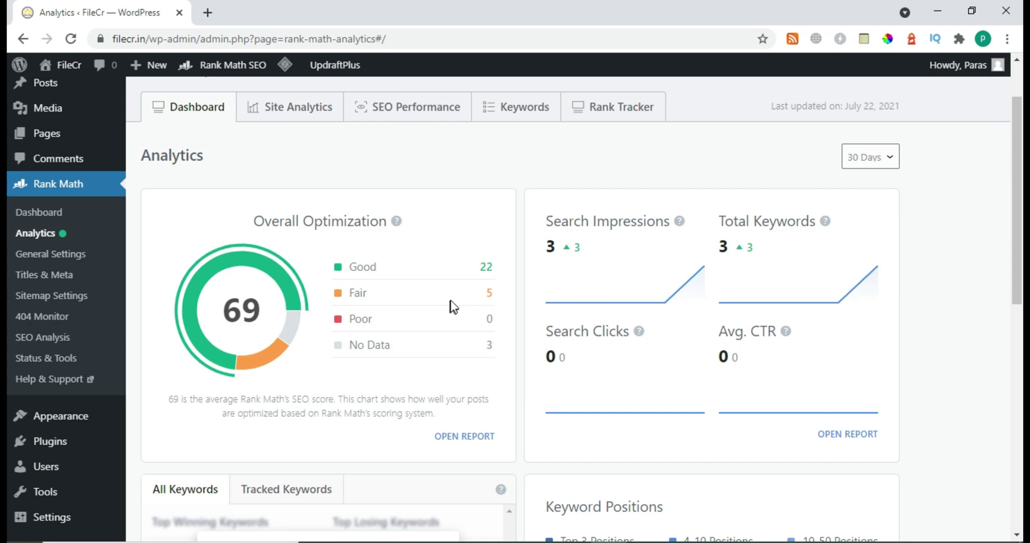
Step: Examine the search statistics, Track Keyword Performance feature box, Keyword Positions chart and Top 5 Winning & Losing Posts section on the Analytics dashboard
drag(552, 224, 665, 222)
scroll(536, 356, down, 2)
scroll(439, 320, down, 4)
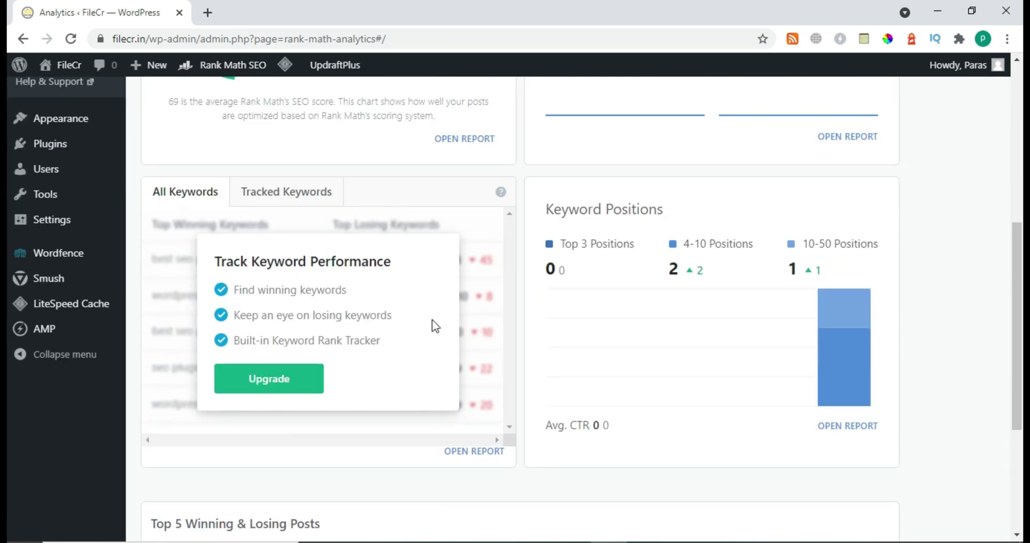
drag(209, 258, 395, 272)
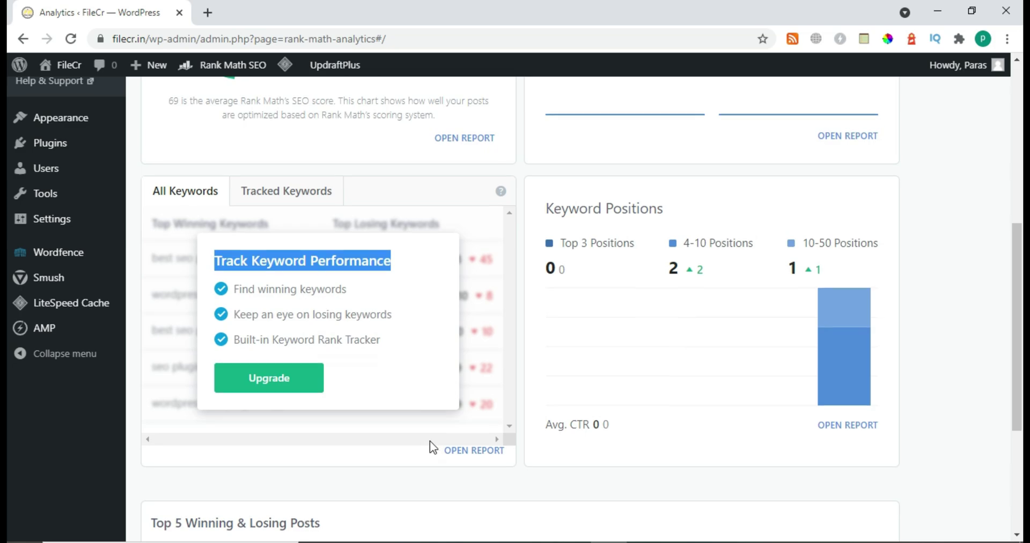
scroll(430, 441, down, 4)
scroll(424, 415, down, 1)
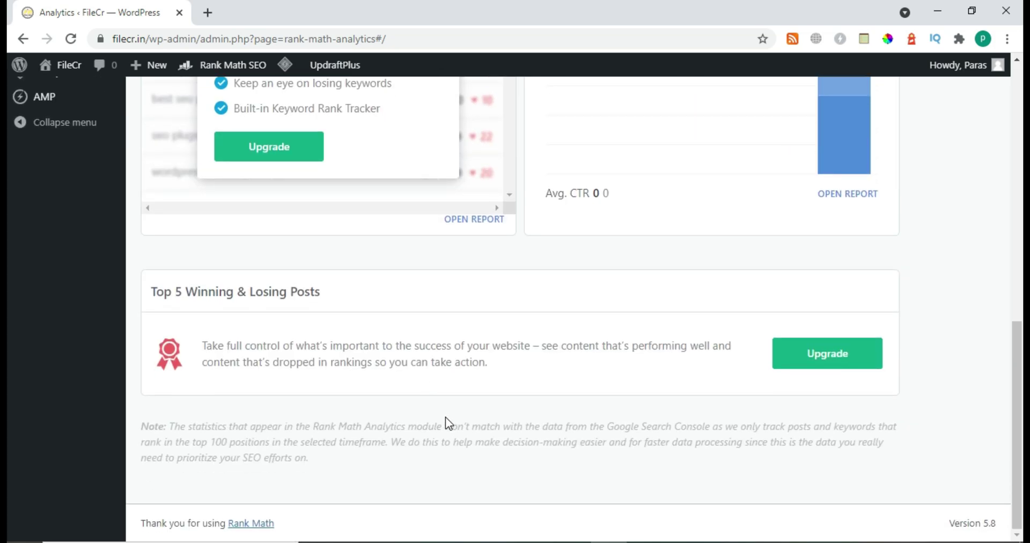
Step: Open the Site Analytics report and read the score summary and the upgrade offer covering the Content table
scroll(445, 417, up, 10)
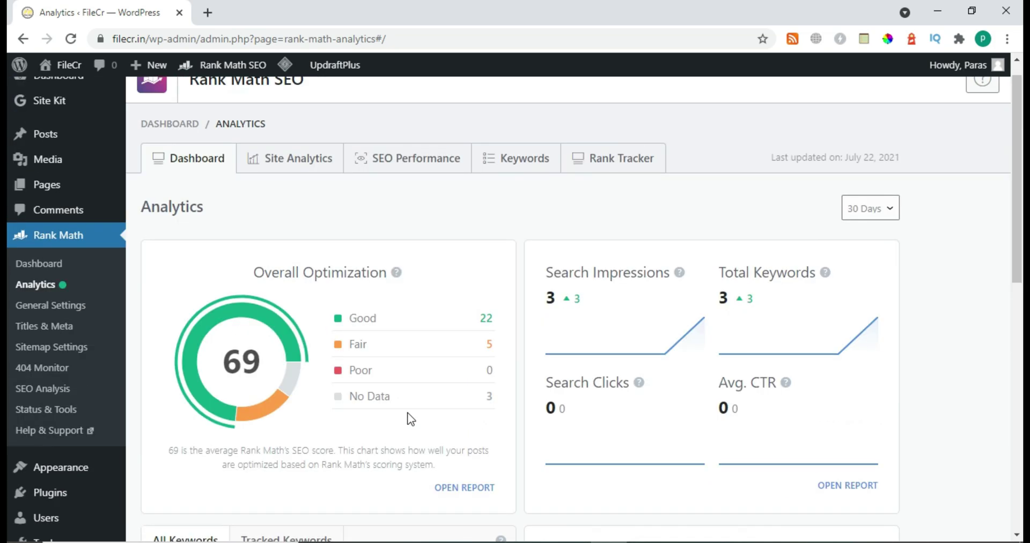
click(272, 181)
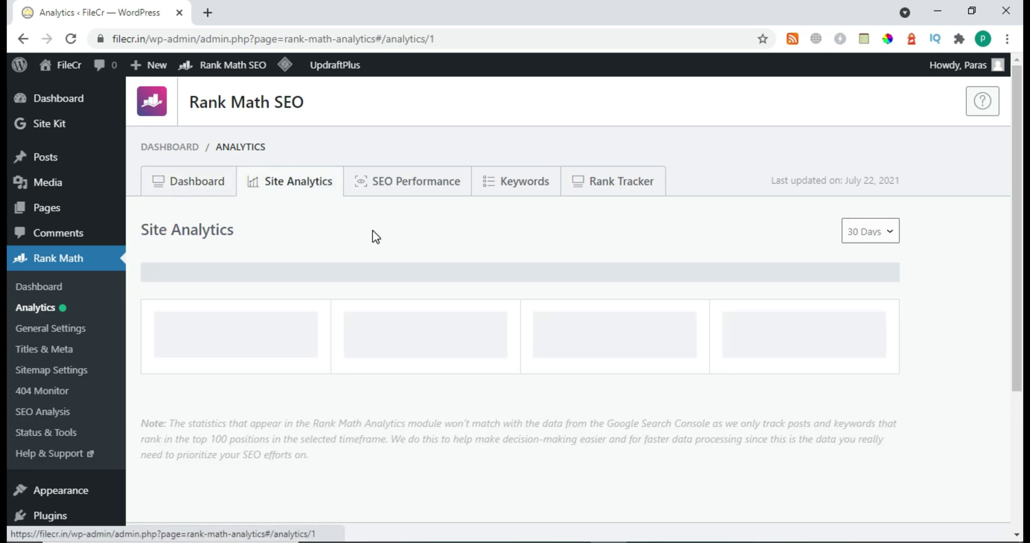
scroll(317, 301, down, 4)
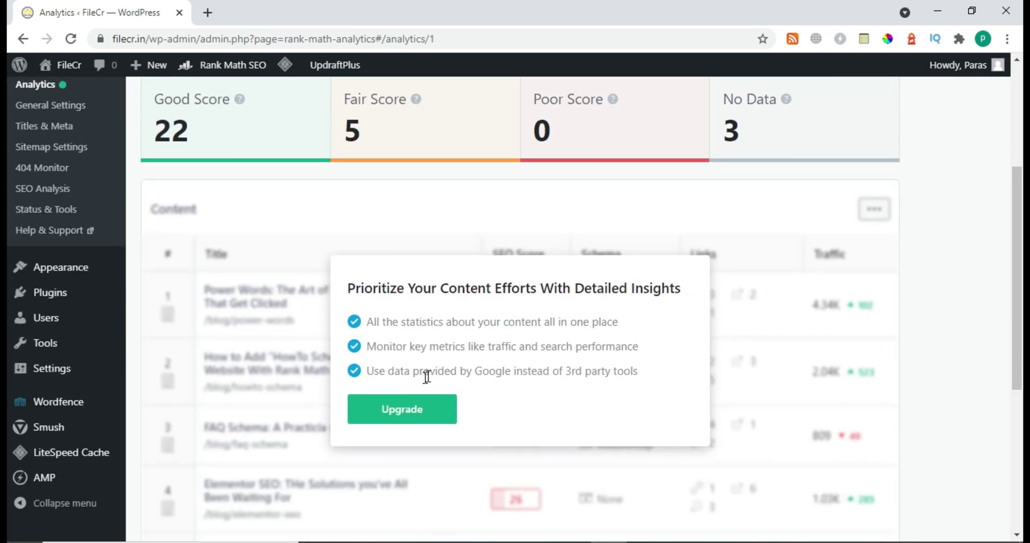
drag(355, 288, 633, 291)
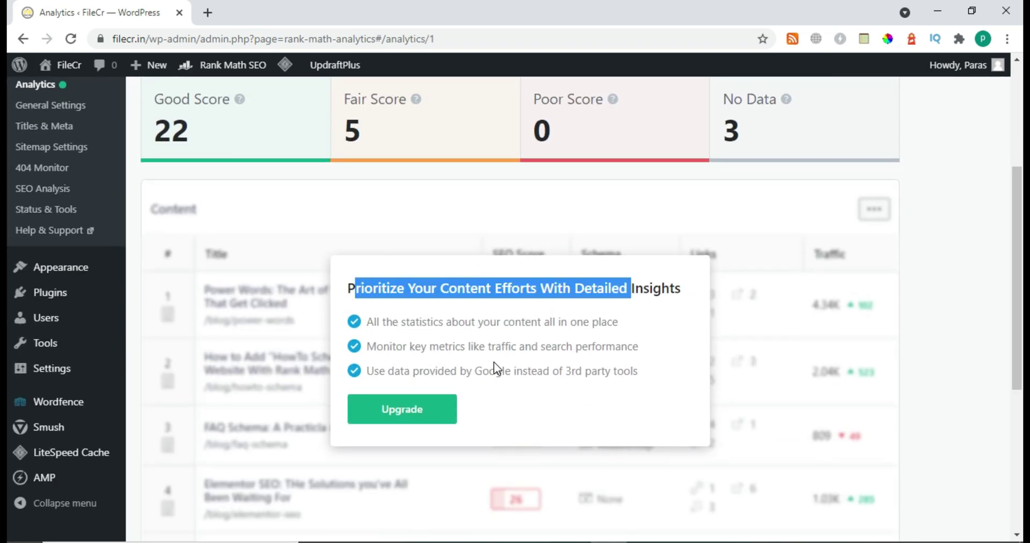
scroll(494, 369, down, 1)
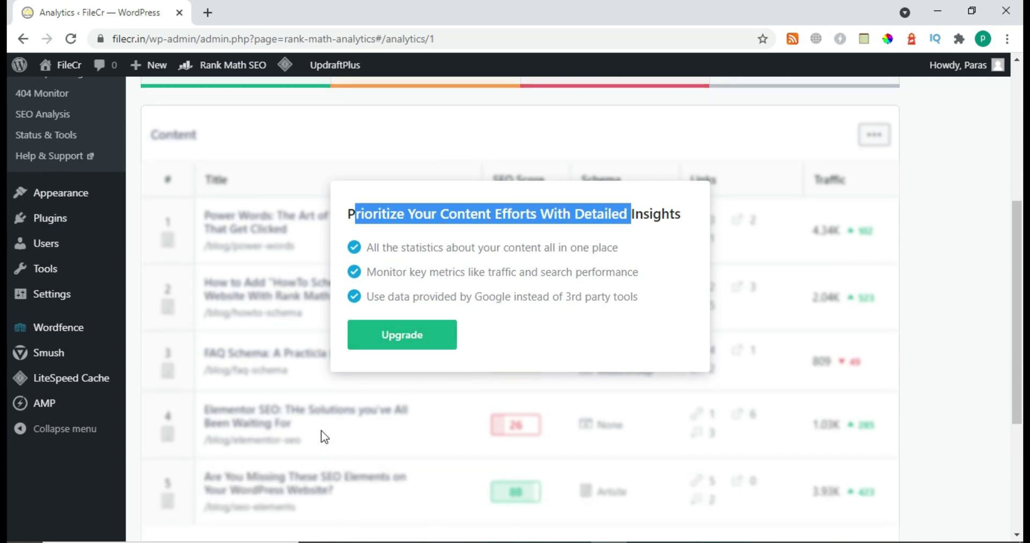
Step: Open the SEO Performance report and view its search metrics, performance graph and Top 5 Winning & Losing Posts section
scroll(324, 437, up, 4)
click(406, 184)
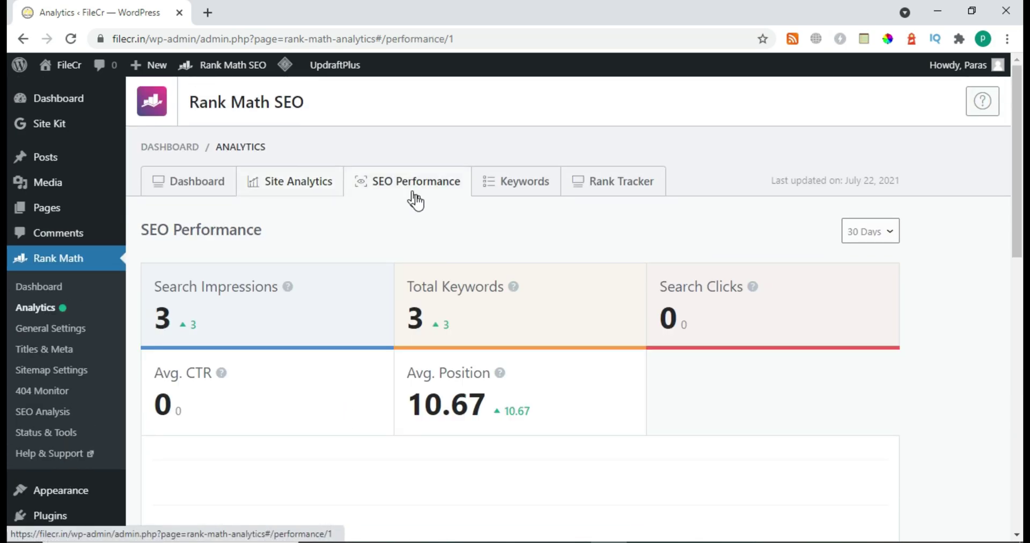
scroll(399, 332, down, 2)
scroll(397, 331, down, 5)
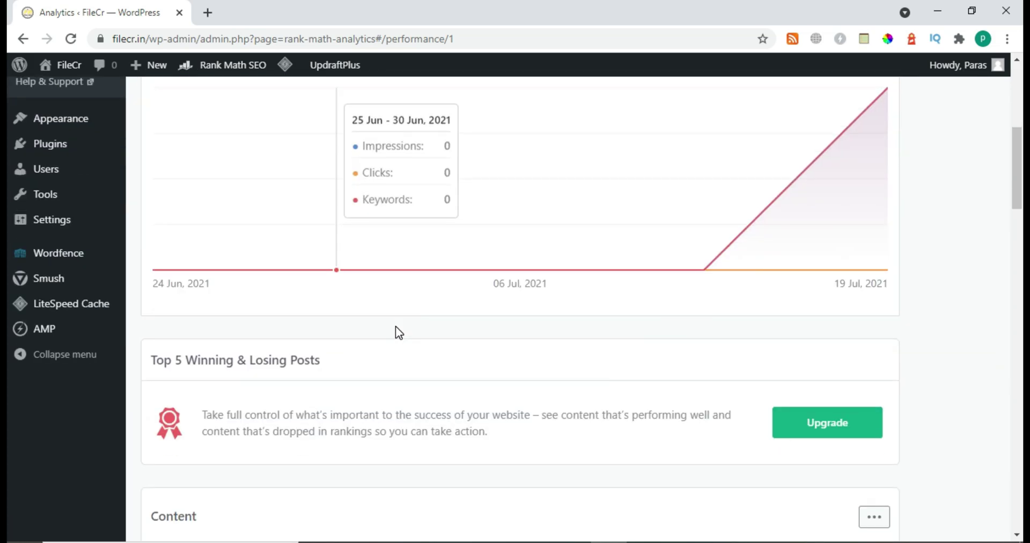
Step: Open the Keywords report and review the keyword position chart and each entry in the Rest of the Keywords table
scroll(400, 336, up, 4)
scroll(278, 246, up, 2)
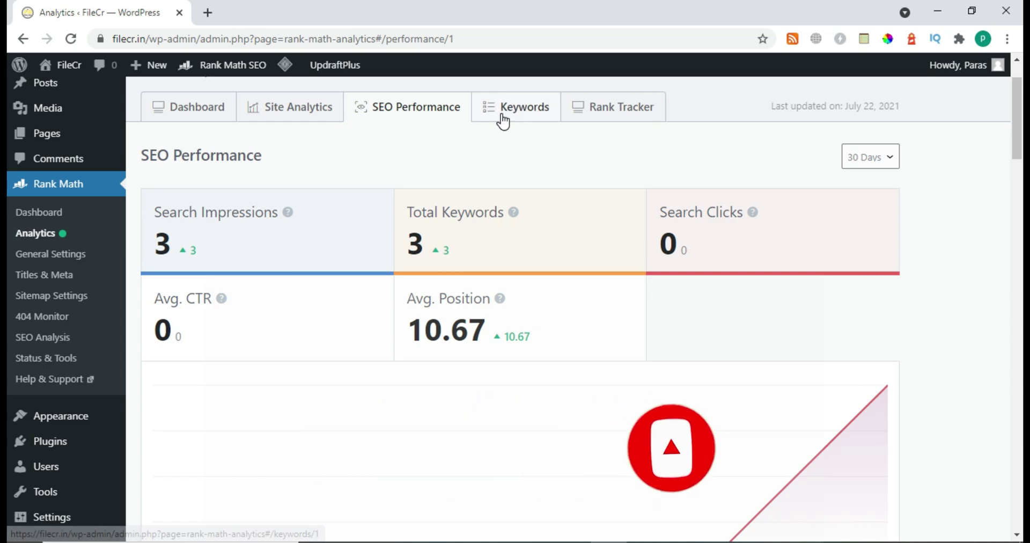
scroll(503, 121, up, 2)
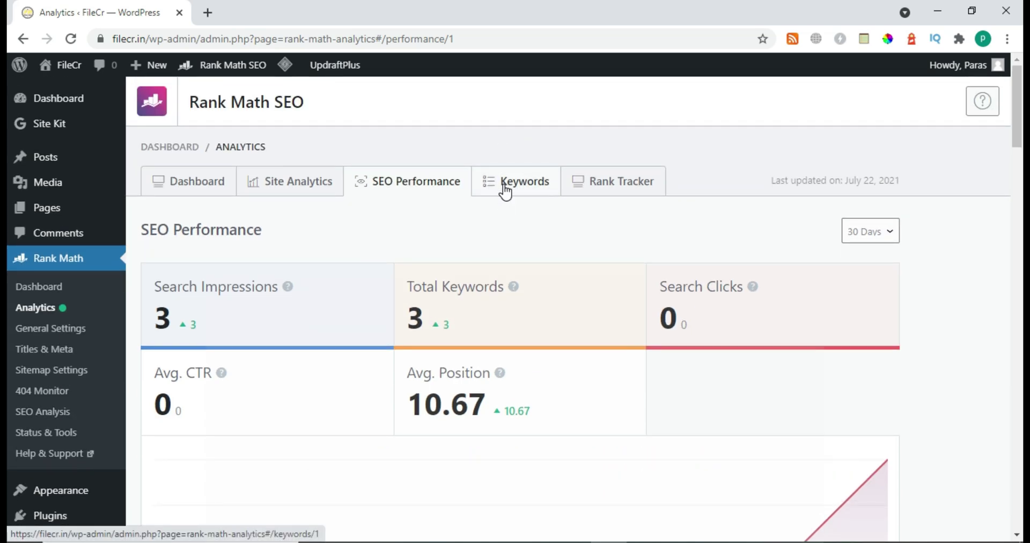
click(504, 188)
scroll(433, 267, down, 2)
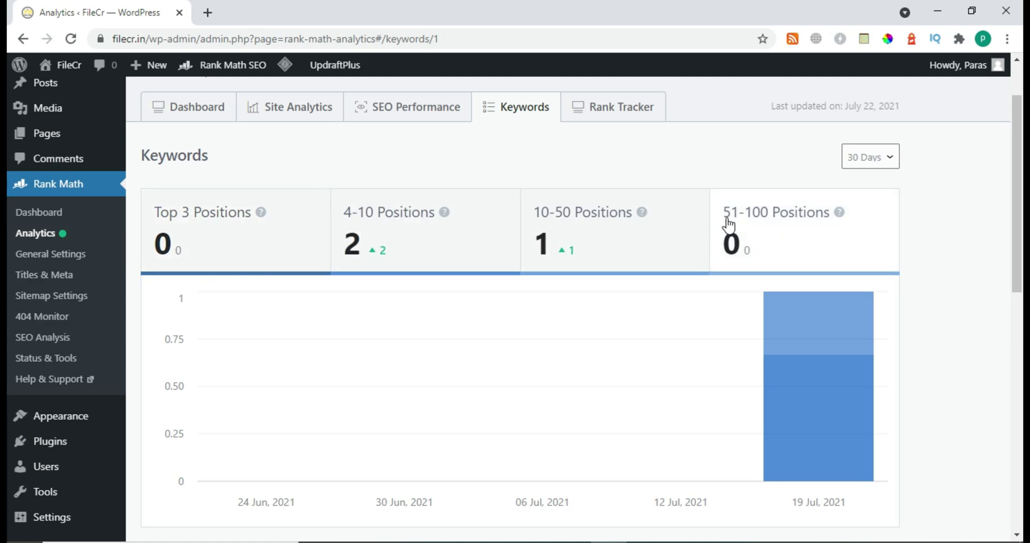
scroll(673, 293, down, 3)
scroll(462, 322, down, 3)
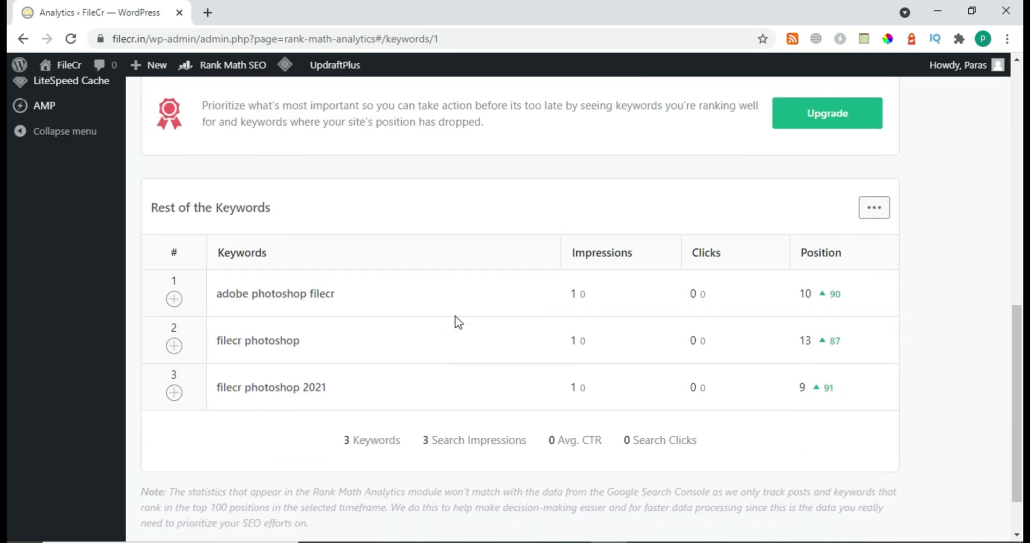
drag(406, 294, 214, 304)
drag(339, 325, 184, 343)
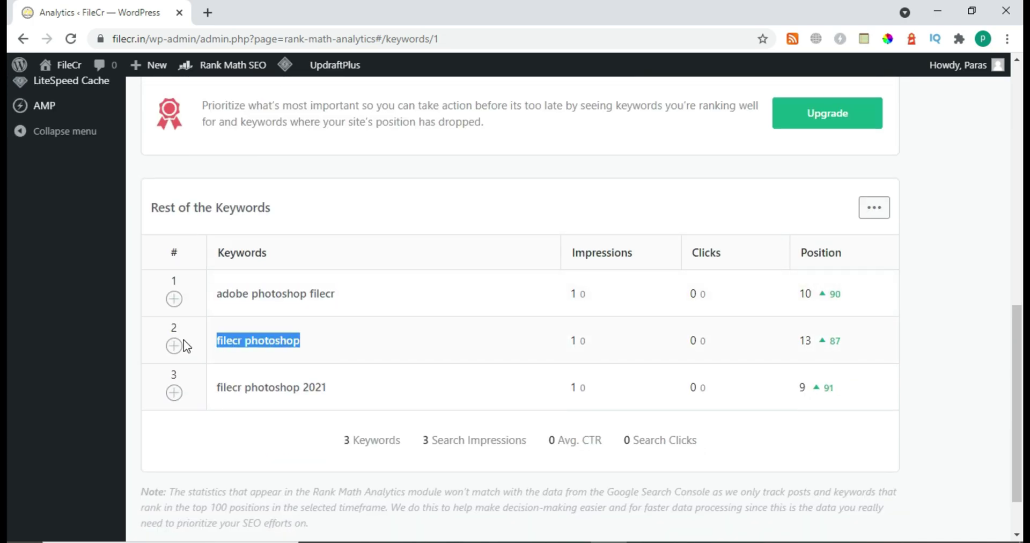
drag(367, 372, 266, 400)
click(540, 296)
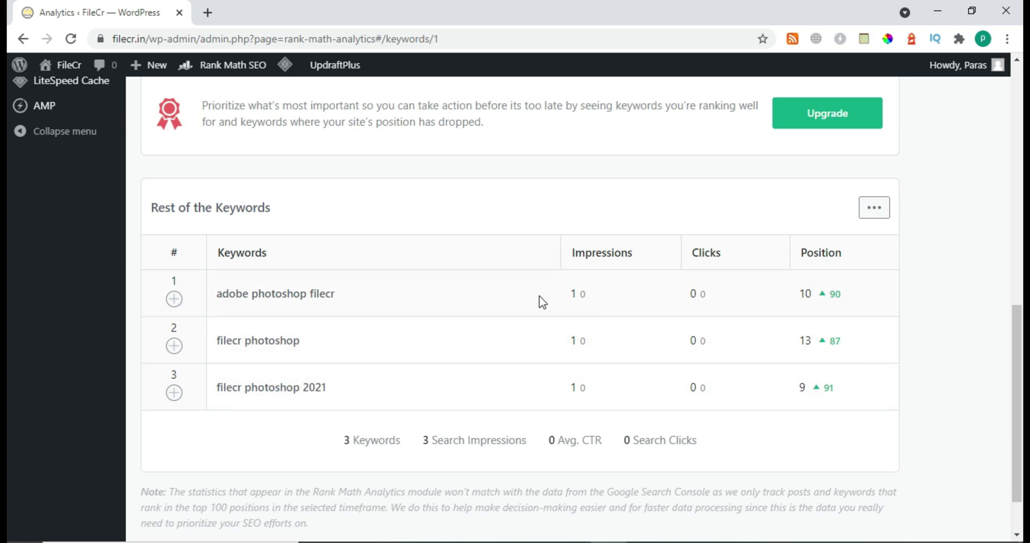
Step: Open the Rank Tracker report and read the Your Own Keyword Manager feature list
scroll(532, 321, up, 10)
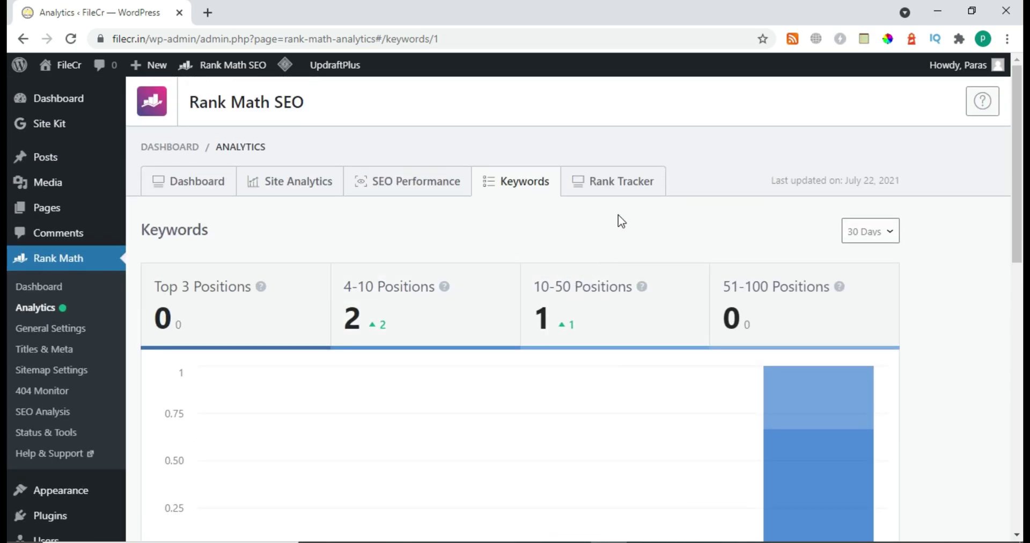
click(610, 187)
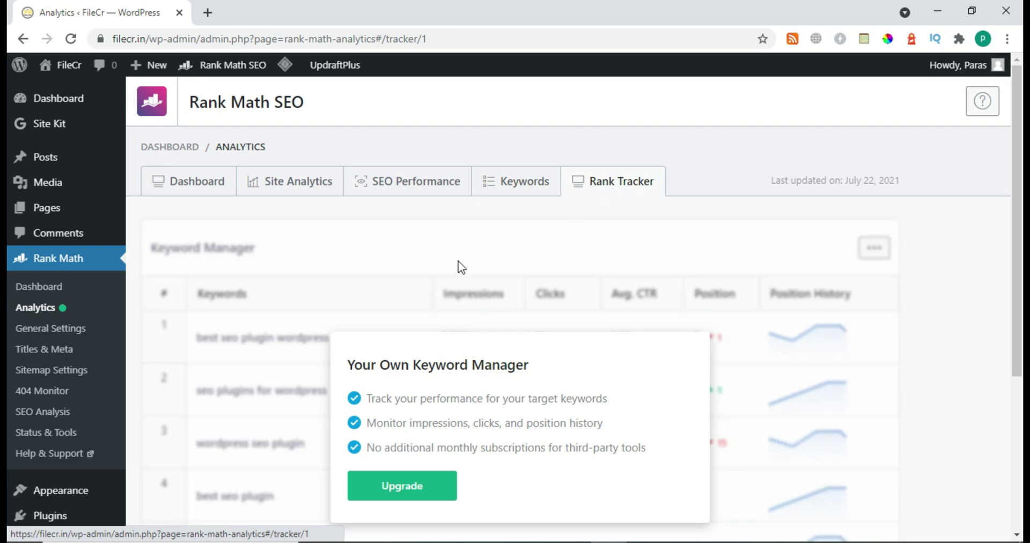
scroll(459, 265, down, 2)
drag(355, 290, 626, 295)
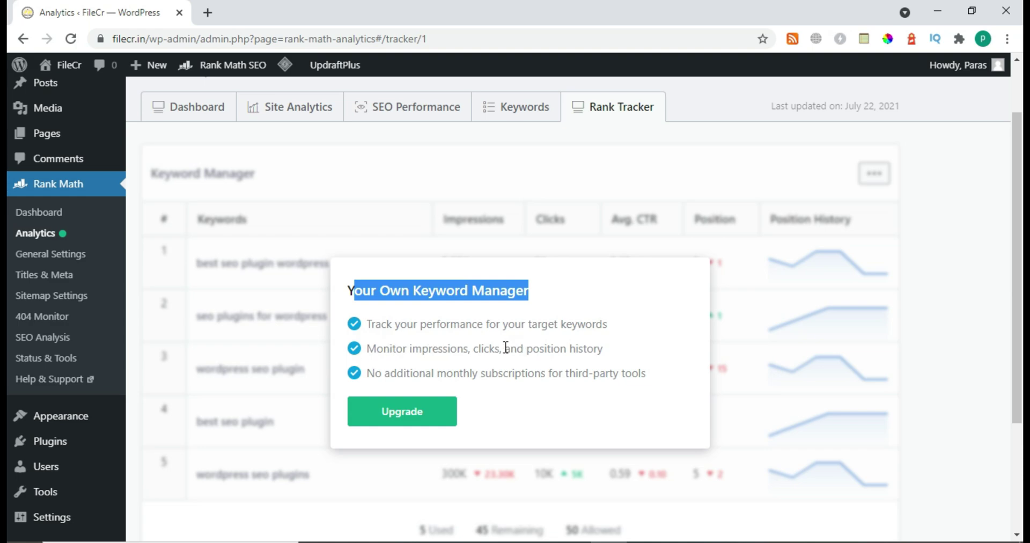
click(358, 297)
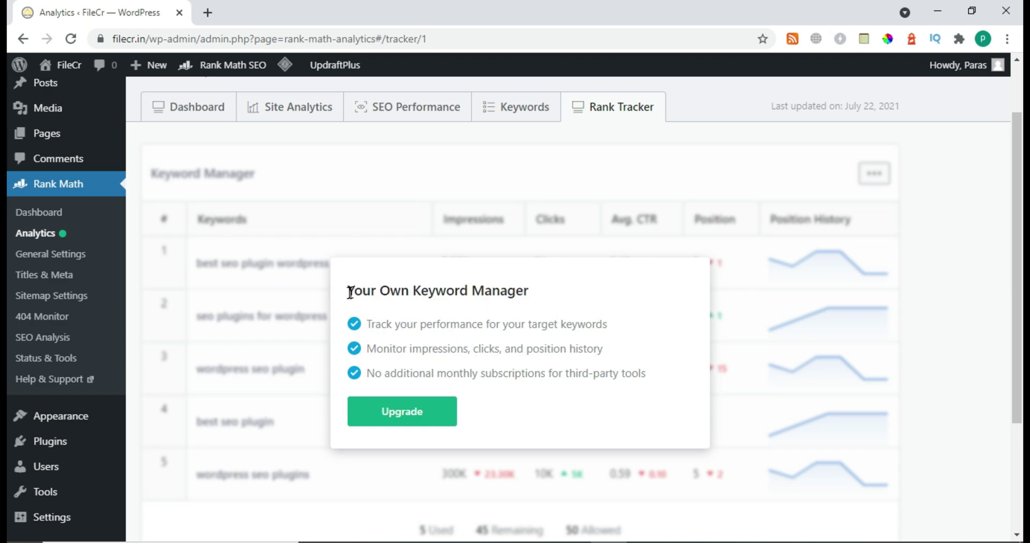
scroll(437, 327, down, 1)
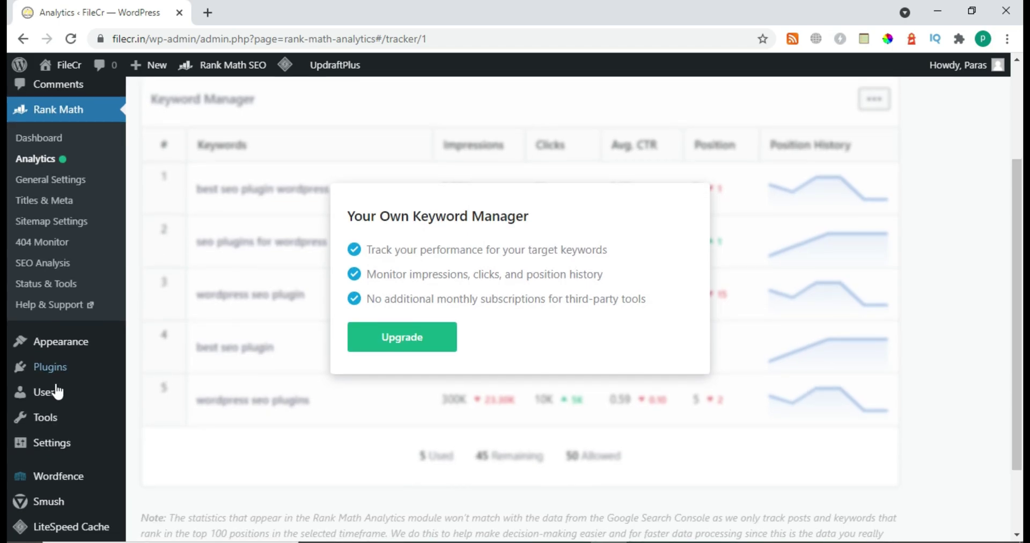
Step: Activate Rank Math SEO PRO from the installed plugins list and locate its entry again
mouse_move(48, 375)
click(164, 374)
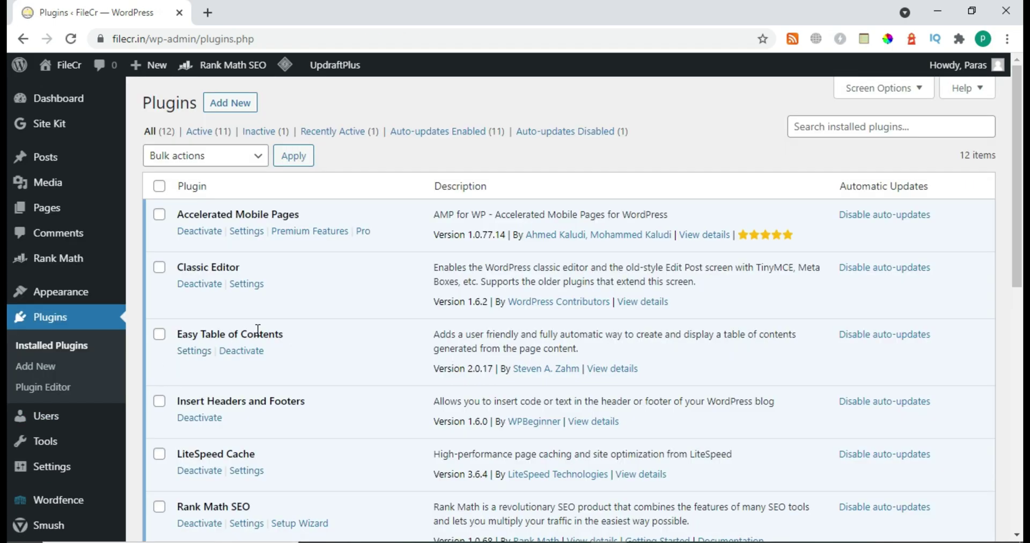
scroll(262, 327, down, 4)
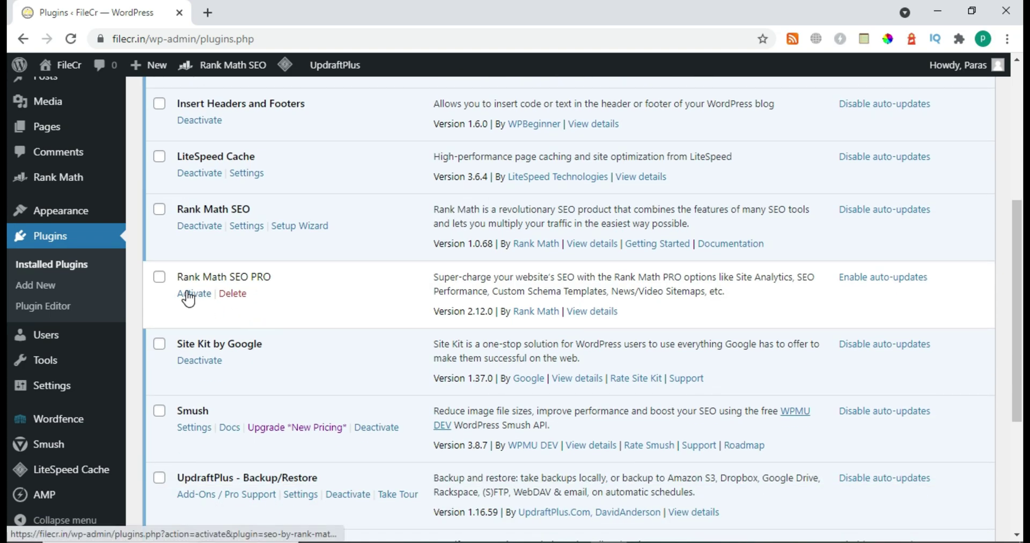
click(189, 298)
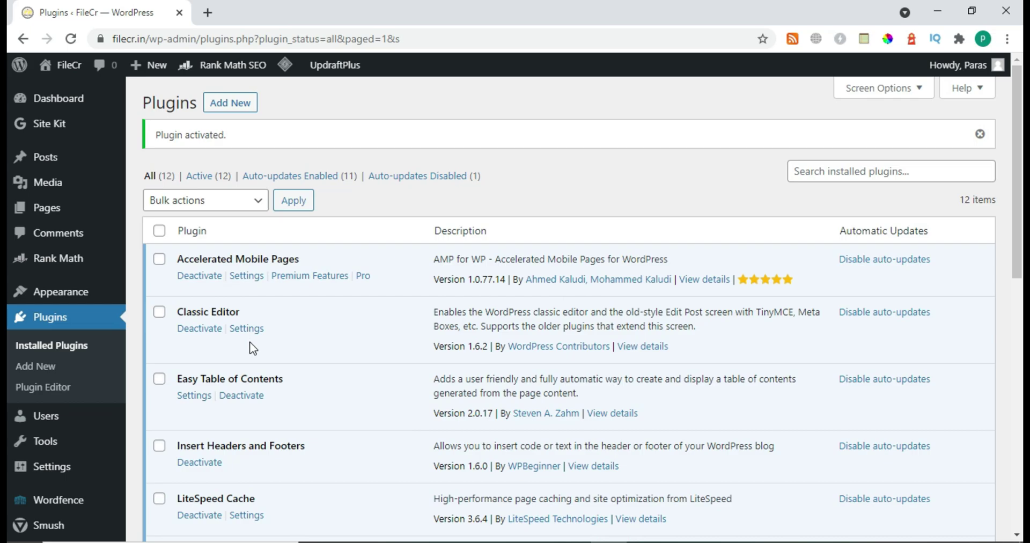
scroll(225, 307, down, 5)
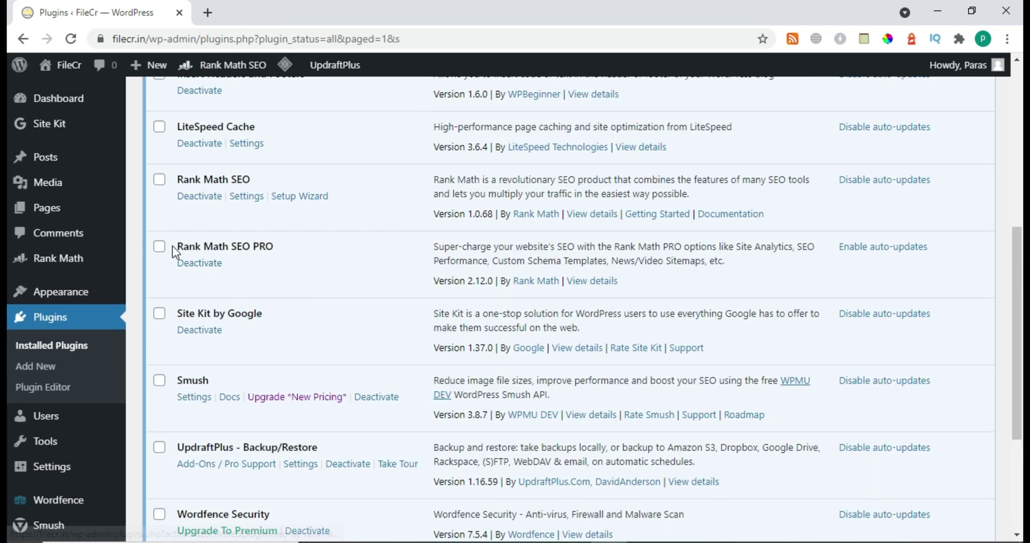
Step: Reopen Rank Math's Analytics dashboard with the PRO version active and view its statistics, keyword and winning posts sections
mouse_move(73, 261)
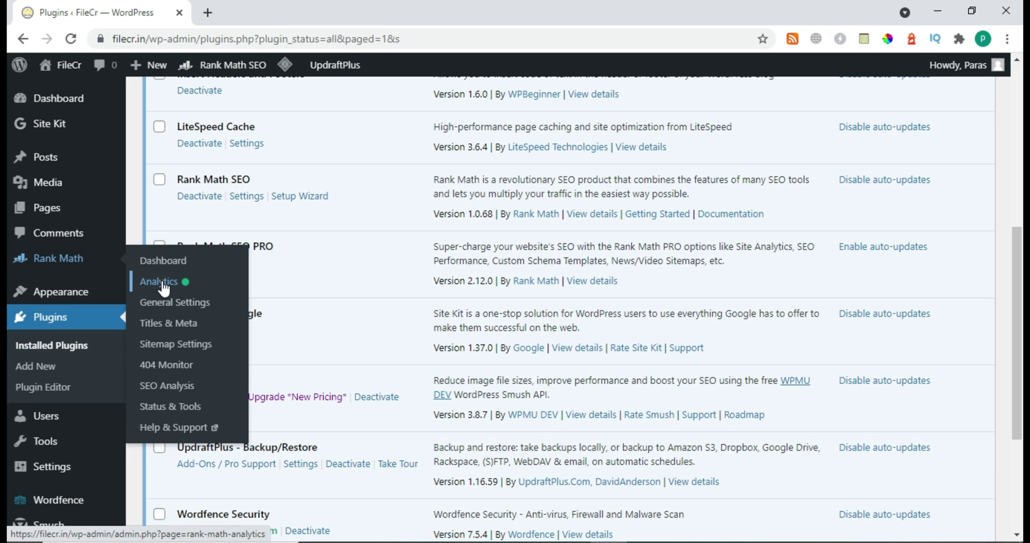
click(199, 294)
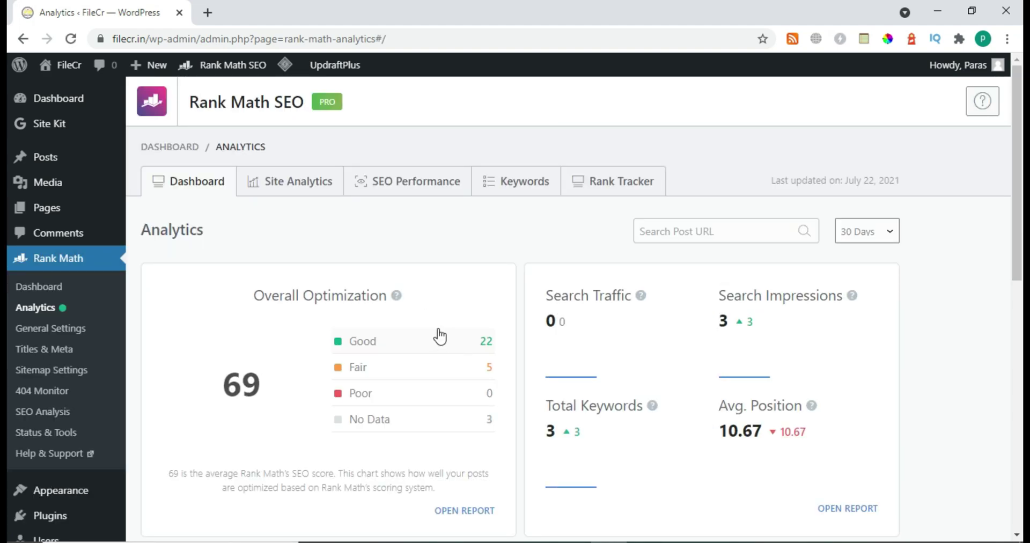
scroll(359, 288, down, 1)
scroll(359, 290, down, 3)
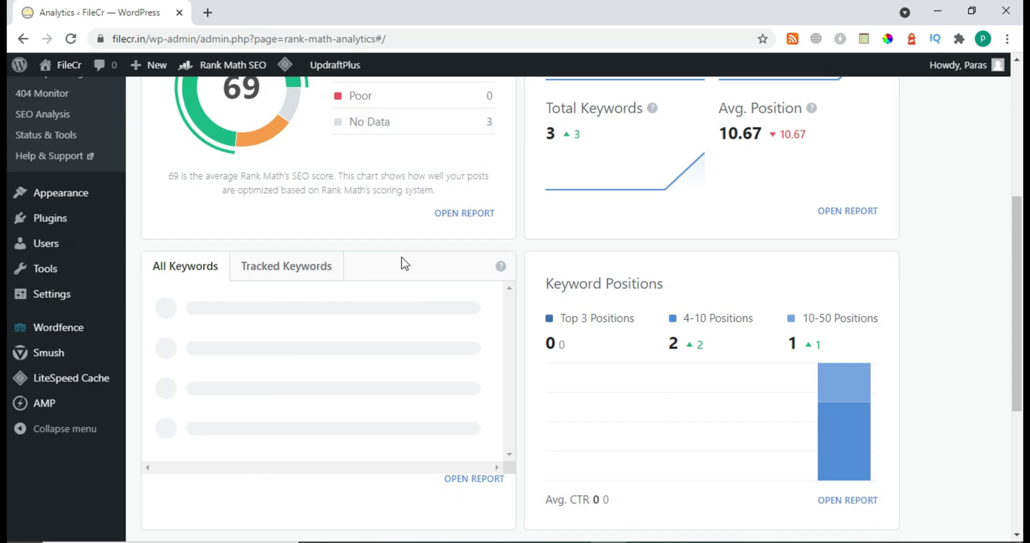
scroll(558, 249, down, 3)
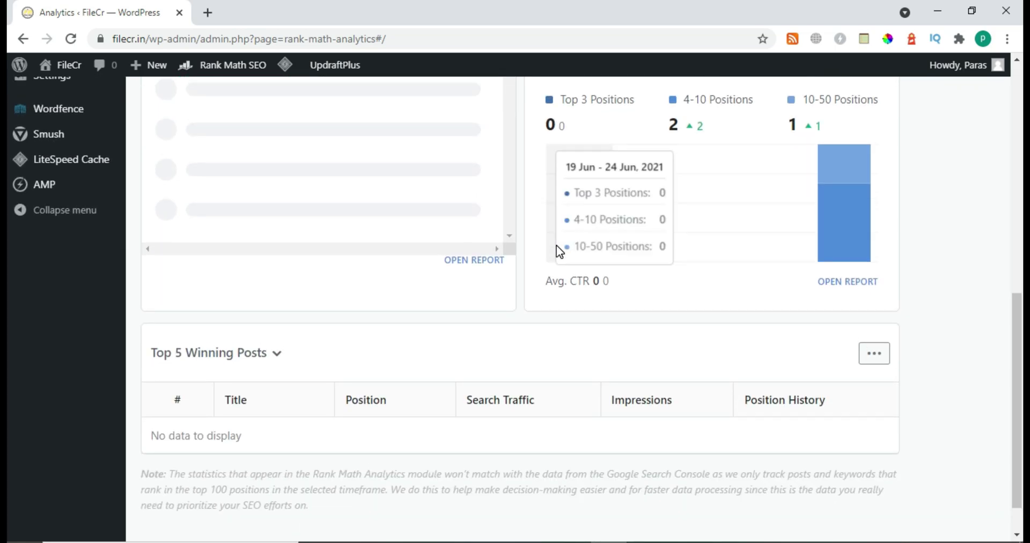
Step: Compare the Tracked Keywords and All Keywords views on the dashboard, and check the Top 5 Winning Posts table
scroll(559, 248, up, 2)
click(288, 199)
click(198, 210)
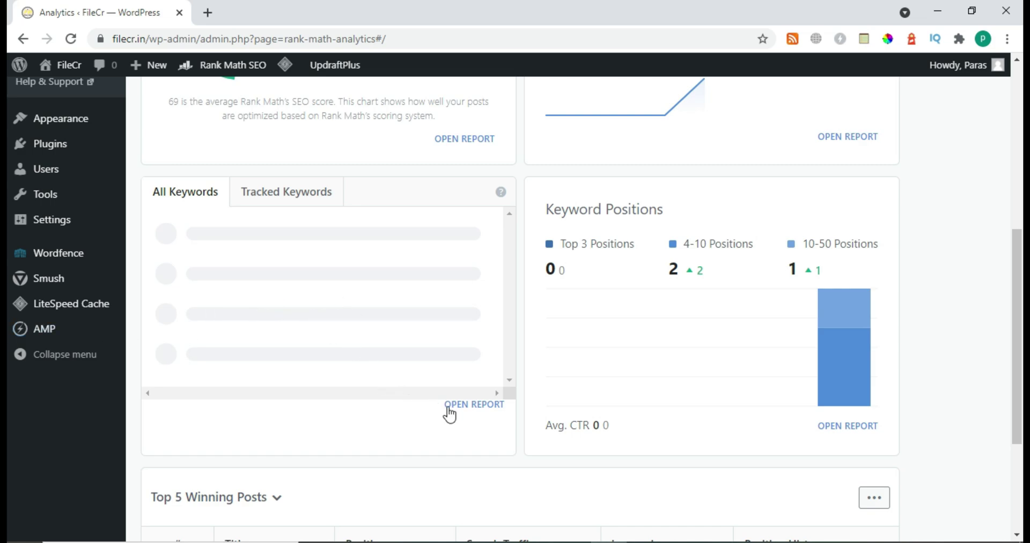
scroll(450, 414, down, 3)
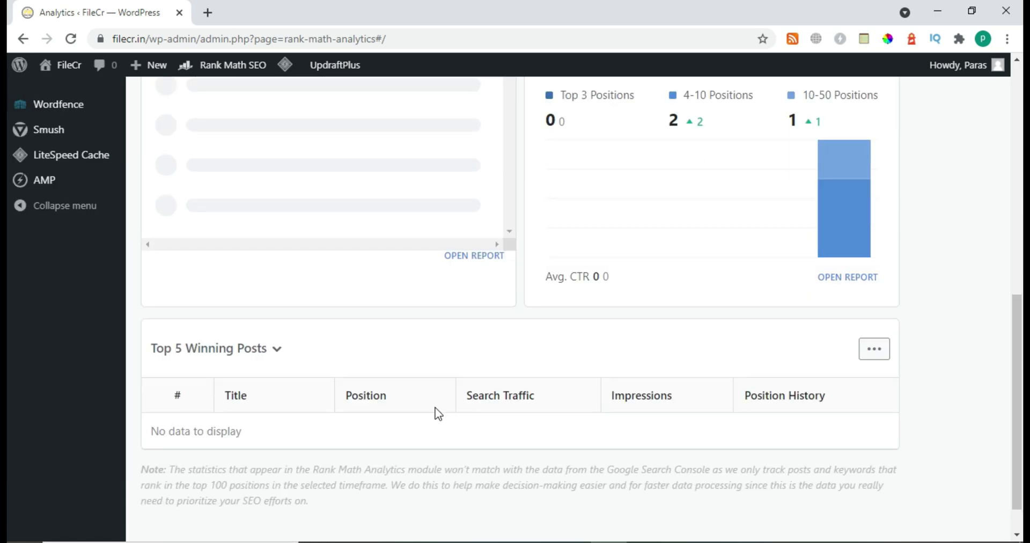
drag(159, 433, 299, 433)
click(520, 394)
Step: Open the PRO version's Site Analytics report and examine the score summary and the Content table
scroll(518, 394, up, 8)
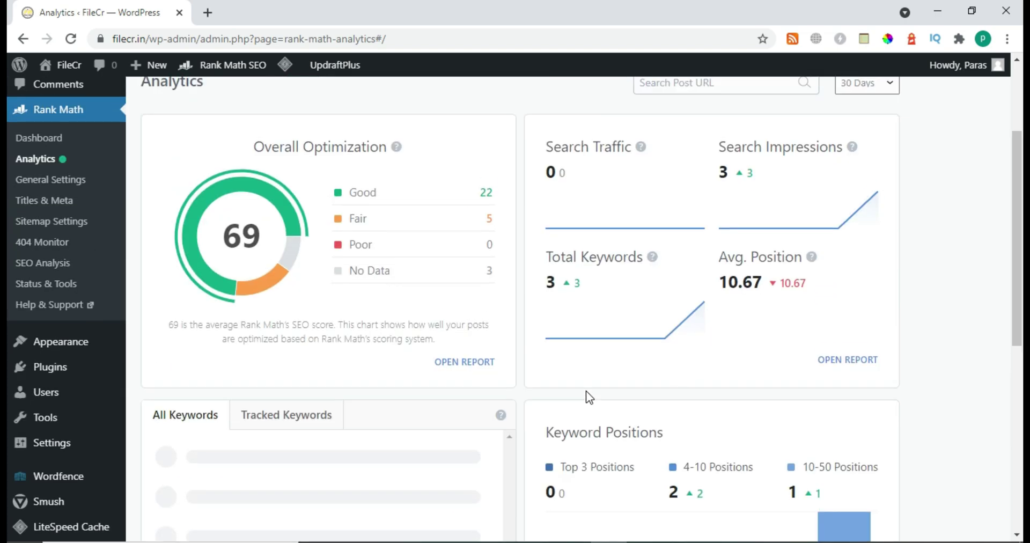
scroll(586, 391, up, 3)
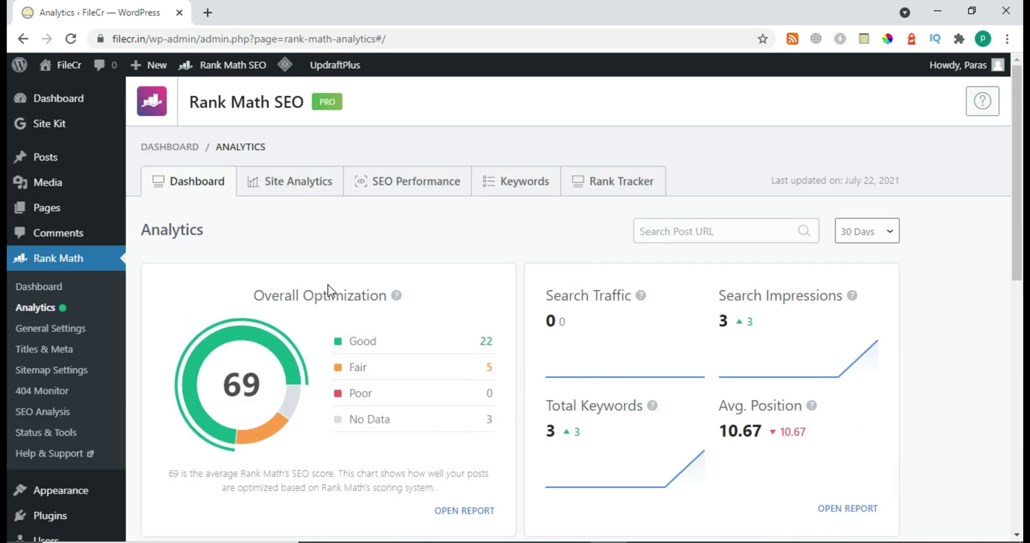
click(297, 184)
scroll(315, 234, down, 2)
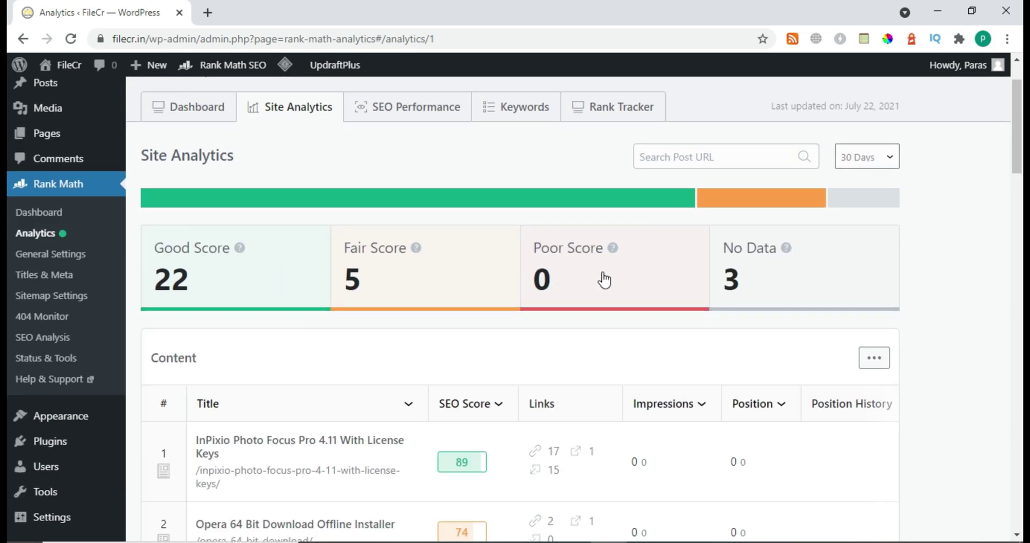
scroll(656, 298, down, 2)
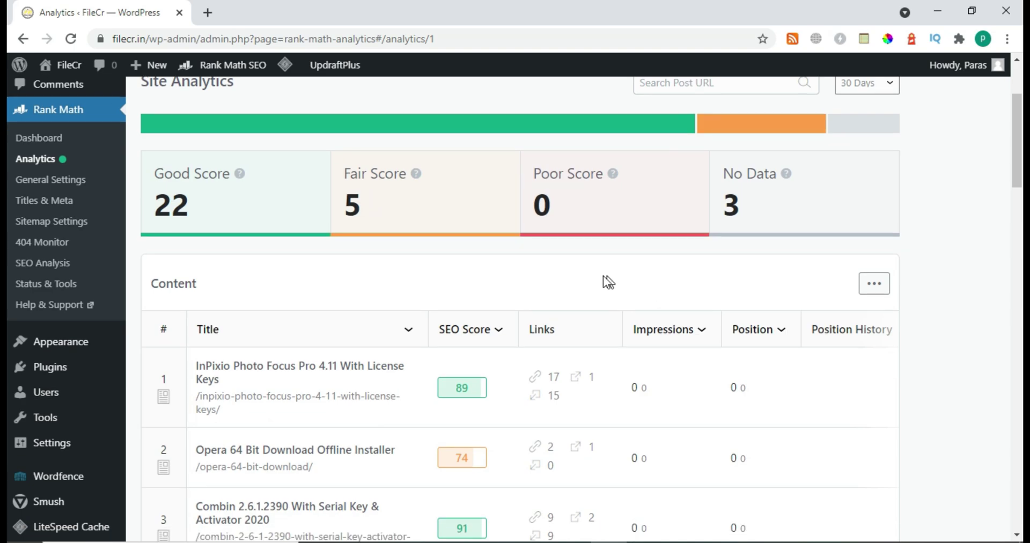
Step: Examine the SEO score, links, impressions and position columns for the posts in Site Analytics' Content table
scroll(502, 294, down, 4)
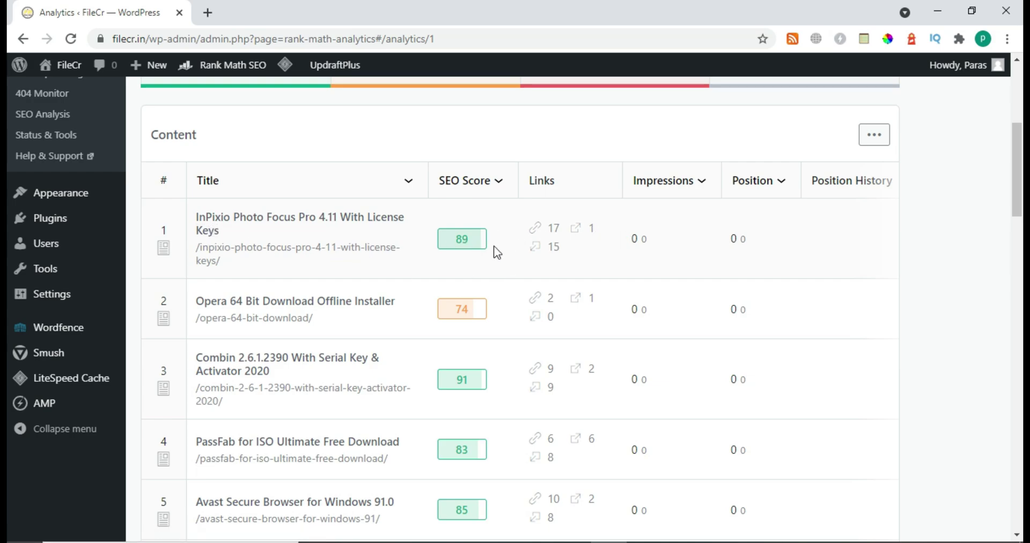
double_click(474, 246)
drag(629, 239, 646, 239)
scroll(275, 296, down, 10)
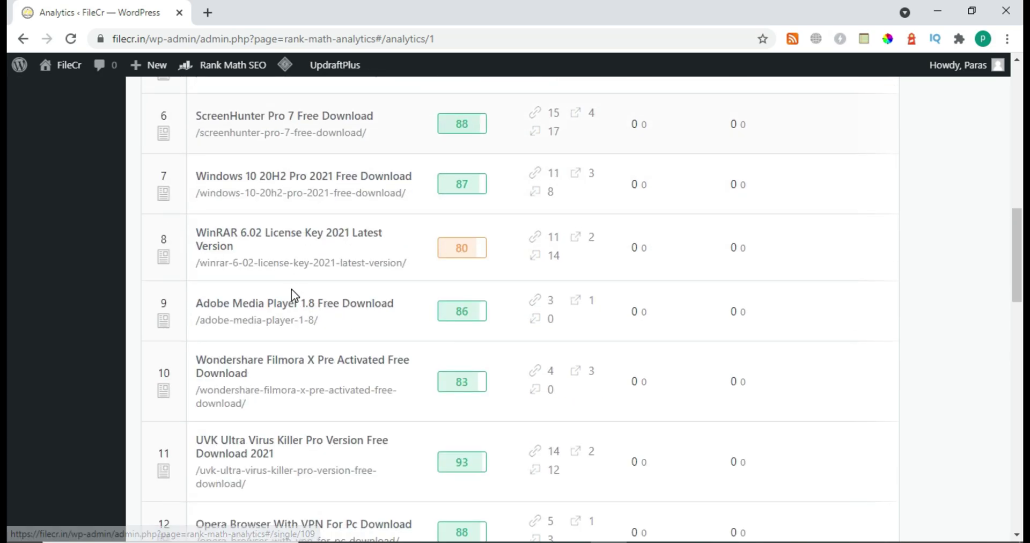
scroll(423, 336, down, 12)
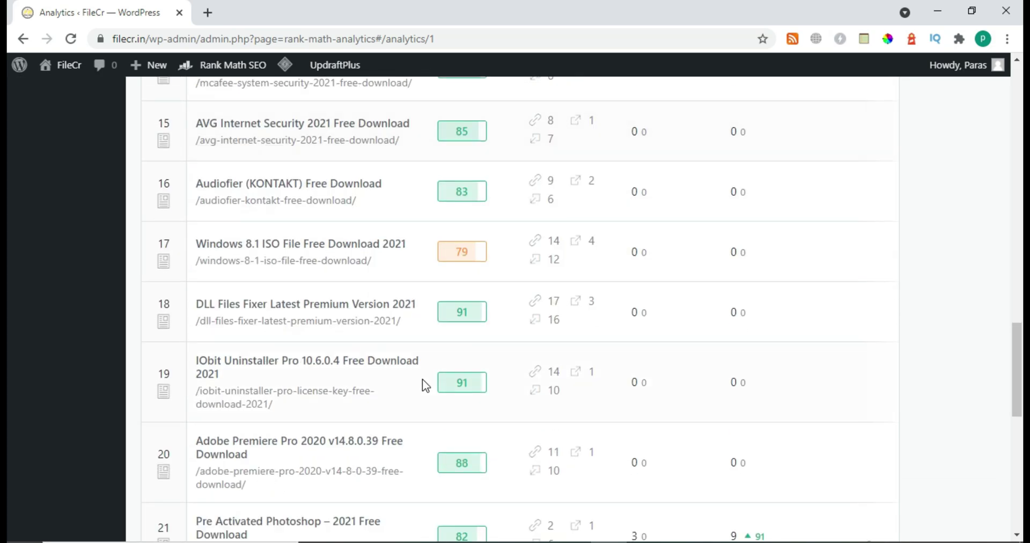
scroll(423, 383, down, 5)
scroll(423, 382, up, 15)
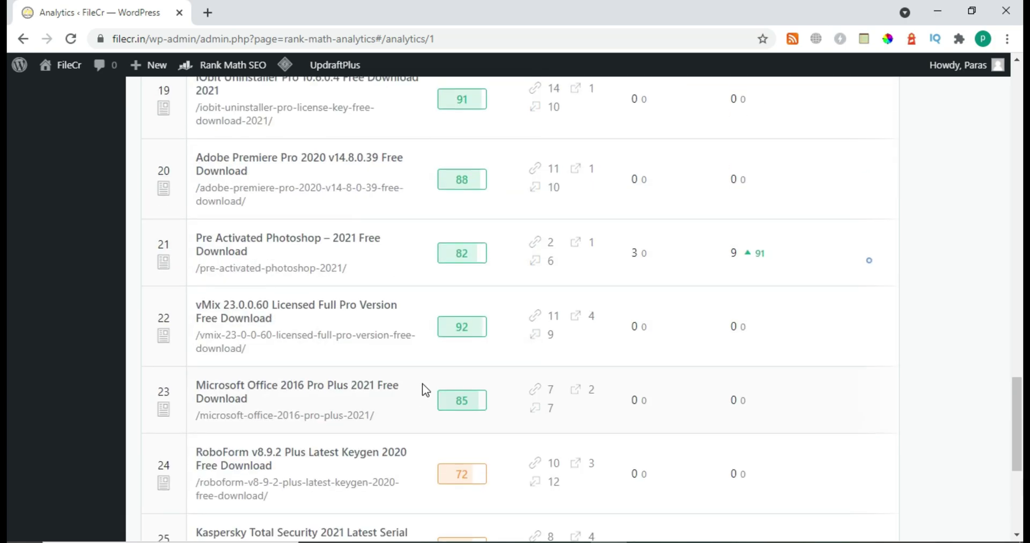
scroll(422, 383, up, 15)
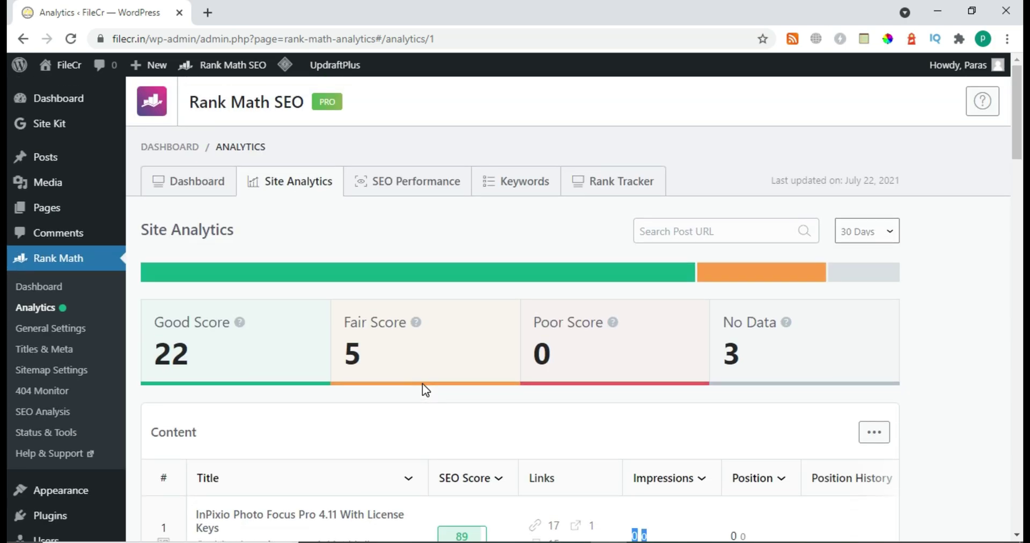
Step: Open the SEO Performance report and view its search statistics, traffic graph and Top 5 Winning Posts section
click(389, 191)
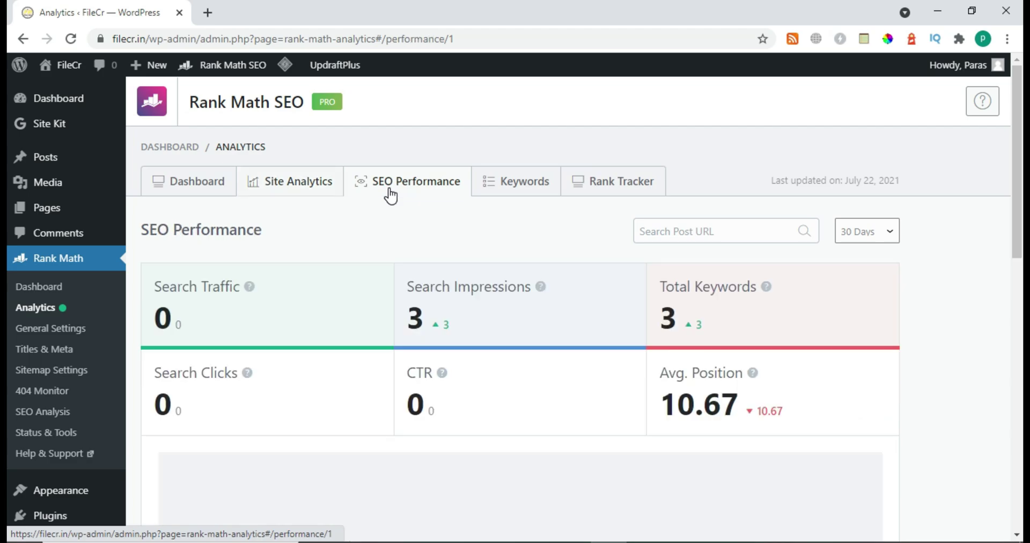
scroll(391, 199, down, 3)
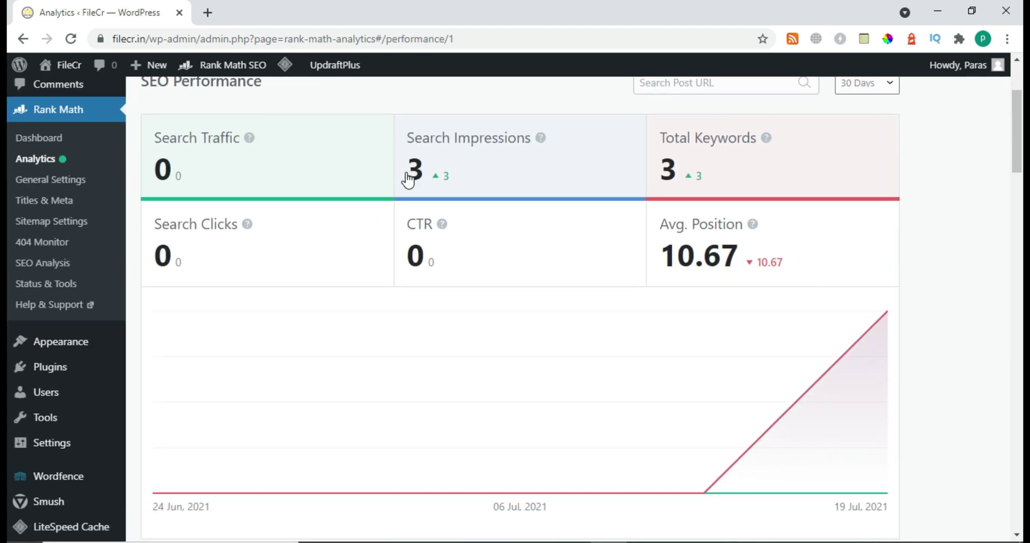
scroll(588, 322, down, 2)
scroll(589, 322, down, 6)
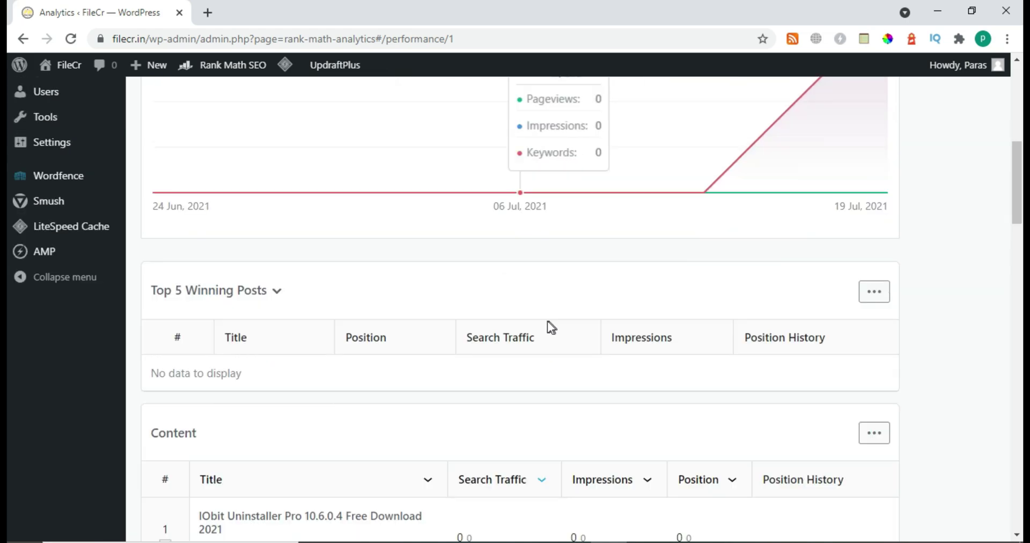
Step: Examine search traffic, impressions and position for the posts listed in SEO Performance's Content table
scroll(370, 322, down, 1)
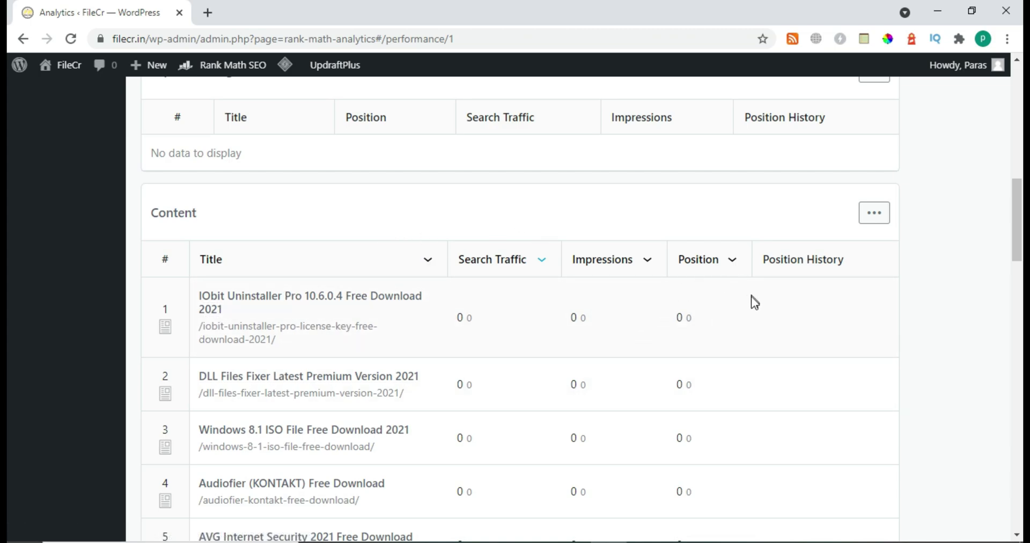
scroll(459, 317, down, 3)
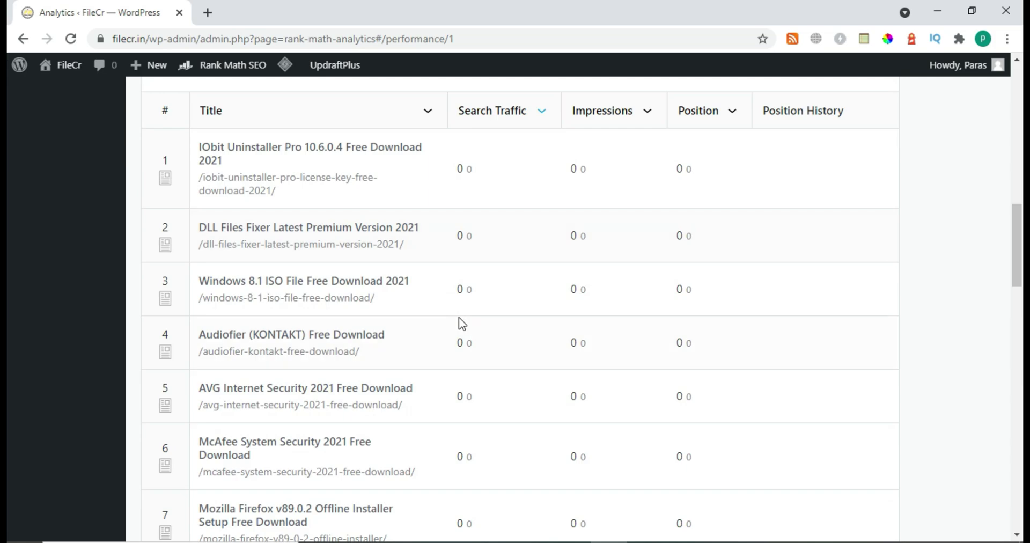
scroll(461, 315, down, 1)
scroll(476, 338, up, 2)
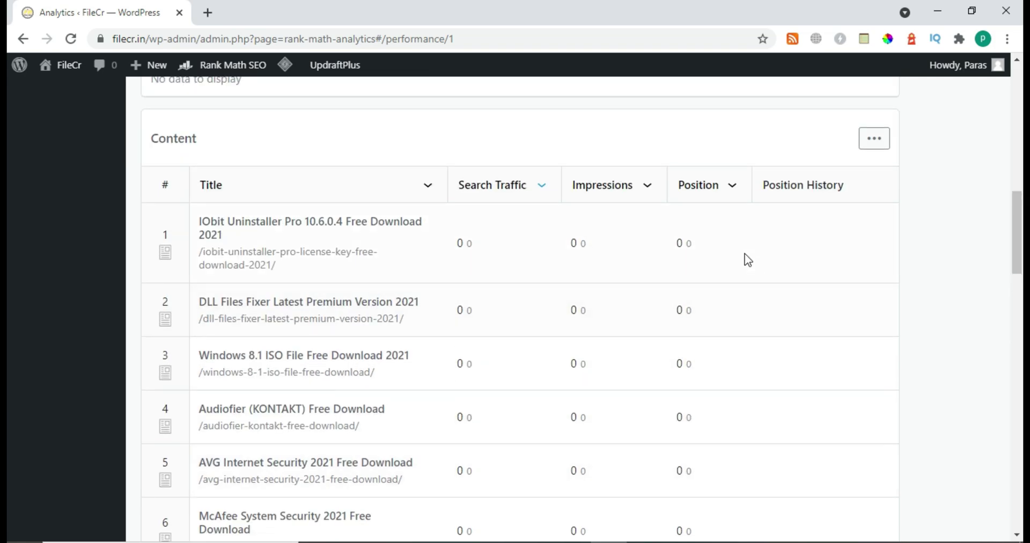
scroll(620, 310, down, 6)
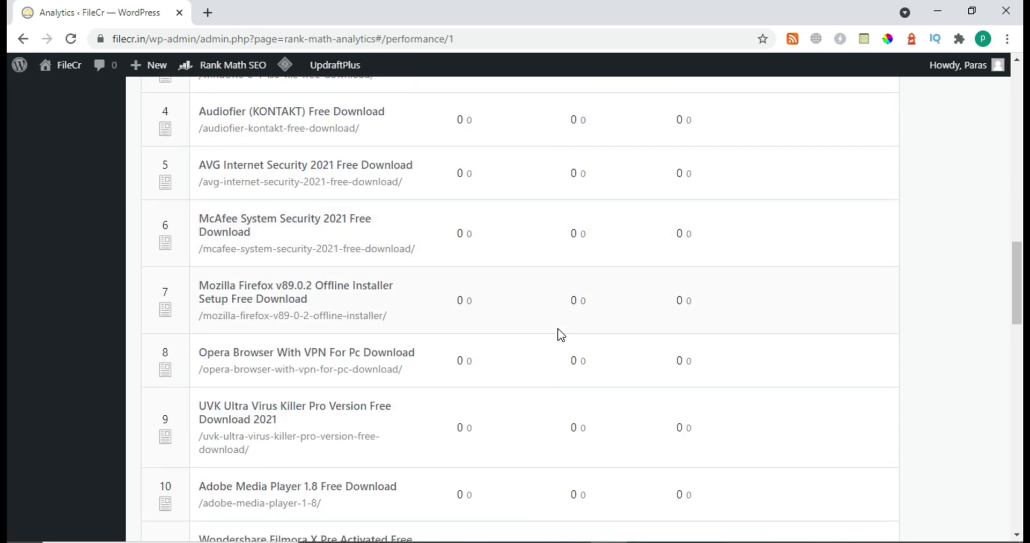
scroll(561, 335, down, 3)
scroll(561, 335, up, 15)
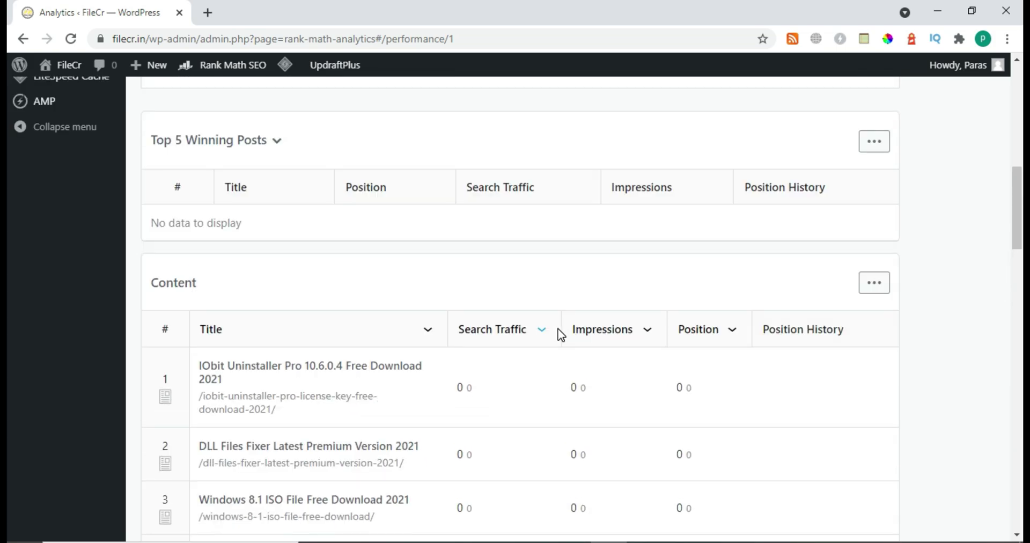
scroll(561, 334, up, 4)
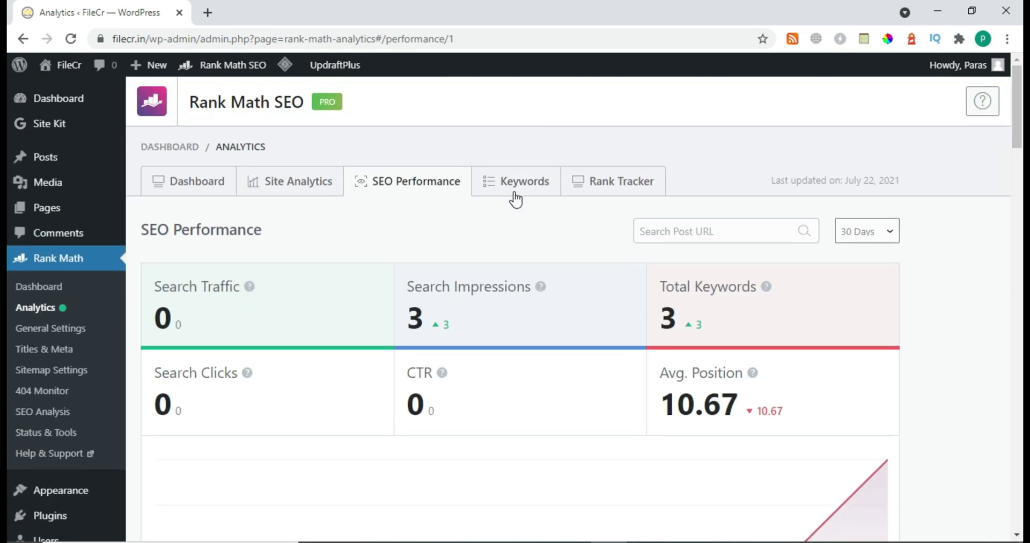
Step: Open the Keywords report and view its position ranges, search statistics, graphs and keyword tables
click(512, 192)
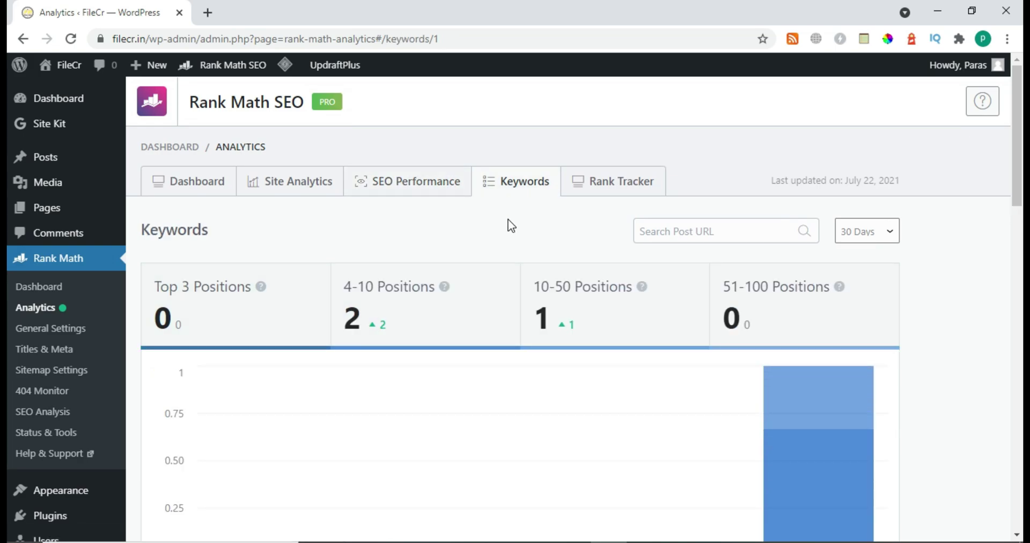
scroll(507, 231, down, 4)
scroll(506, 242, down, 1)
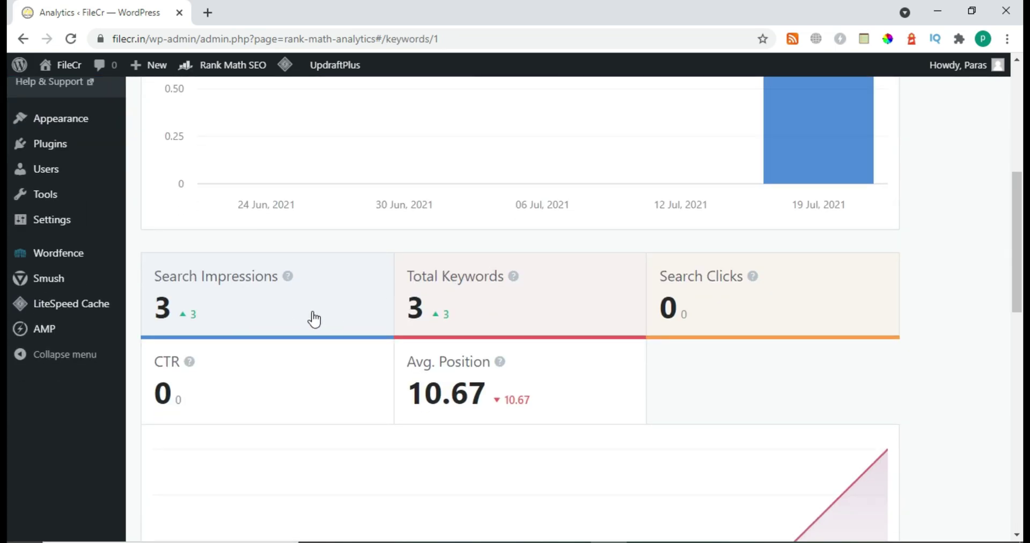
scroll(464, 295, down, 6)
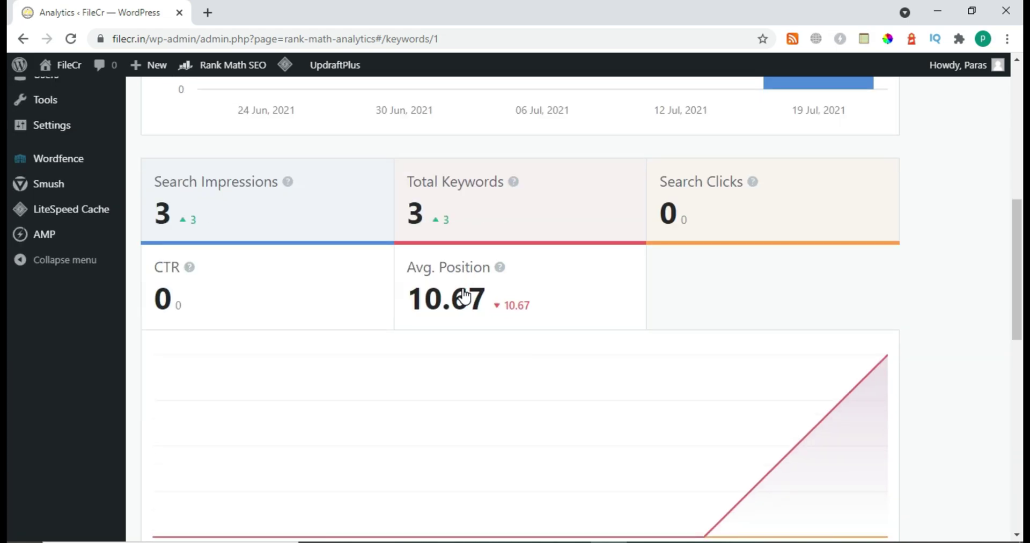
scroll(464, 294, down, 3)
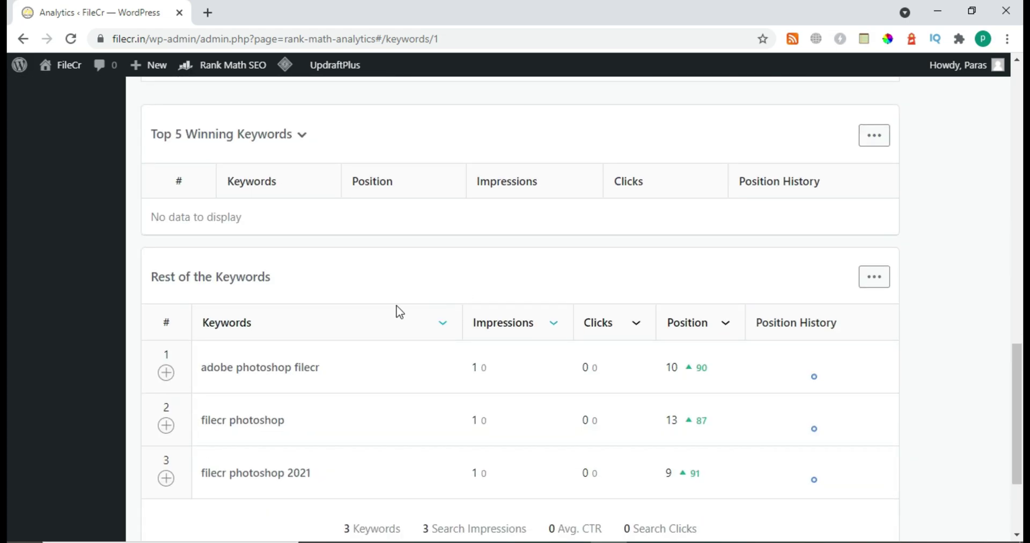
Step: Show the winning and losing choices of the Top 5 Winning Keywords table, keeping the current view
scroll(306, 220, up, 3)
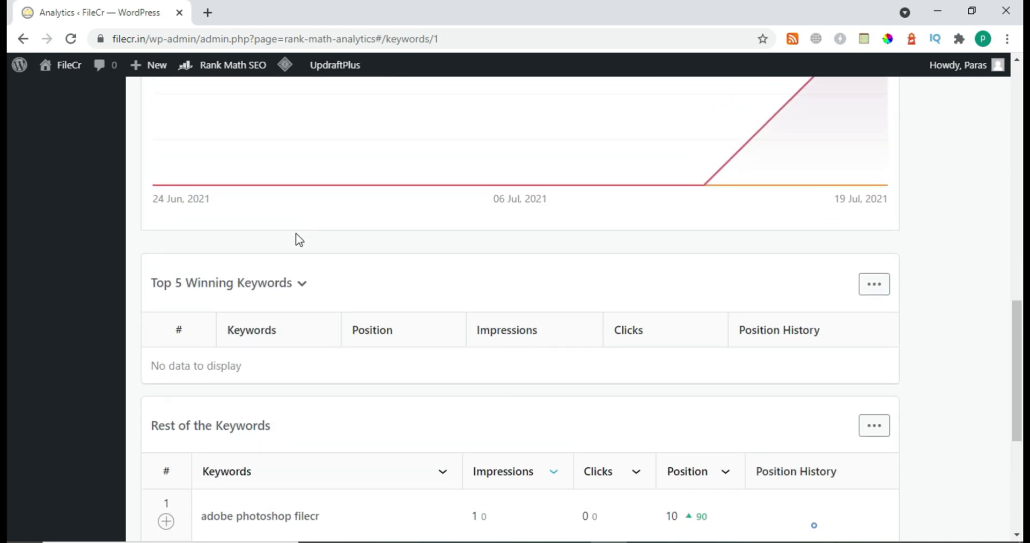
click(277, 286)
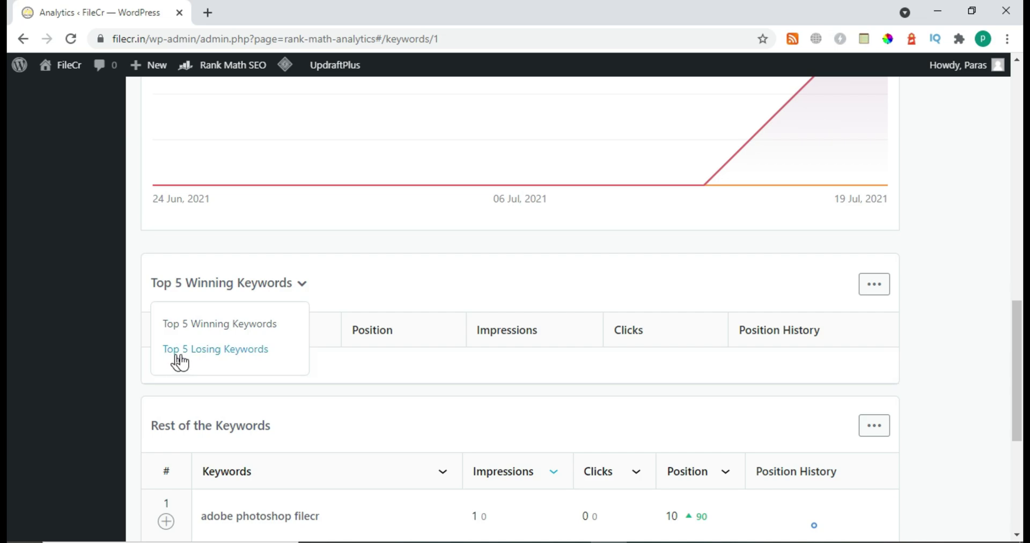
click(358, 361)
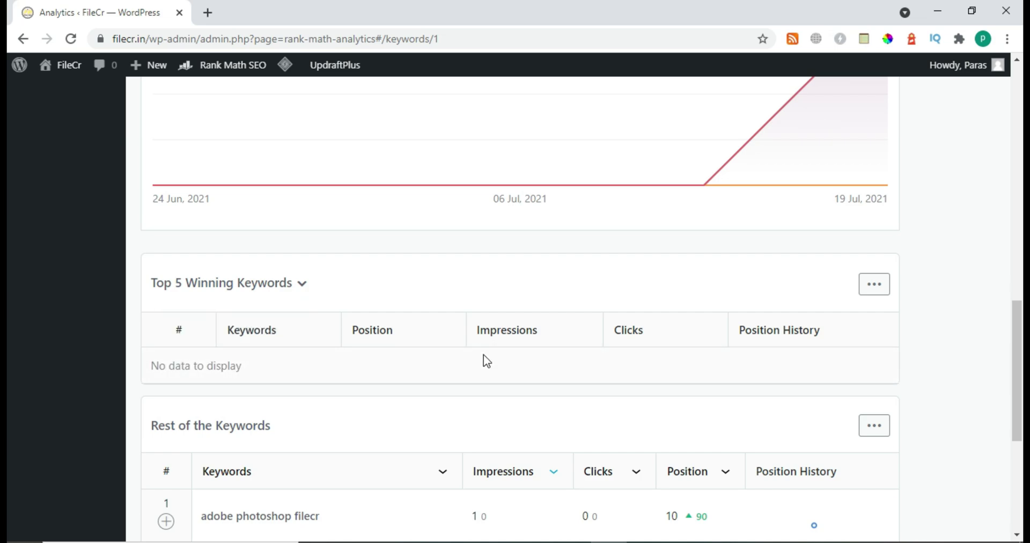
Step: Examine the position and position change of the keyword "adobe photoshop filecr" in the Rest of the Keywords table
scroll(306, 360, down, 4)
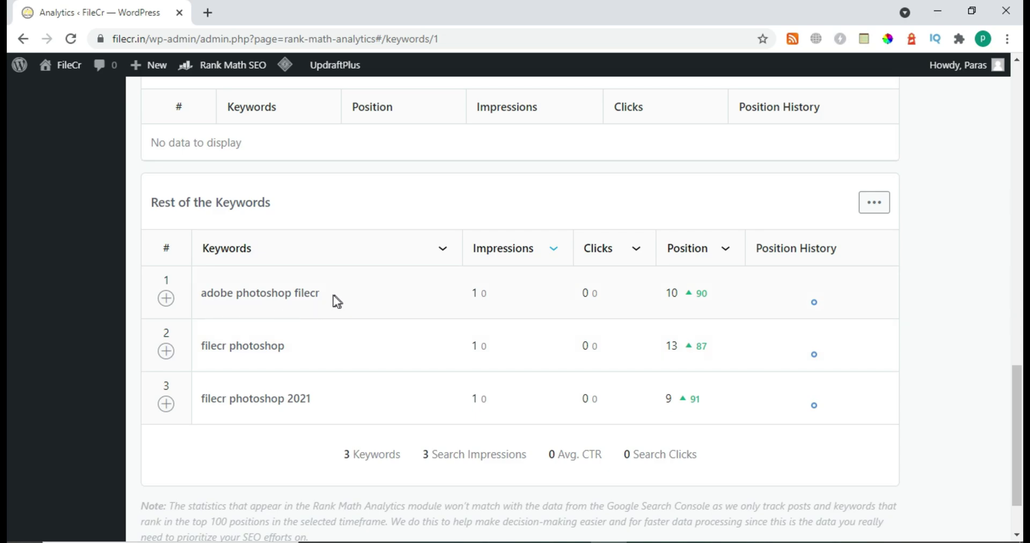
drag(333, 296, 202, 298)
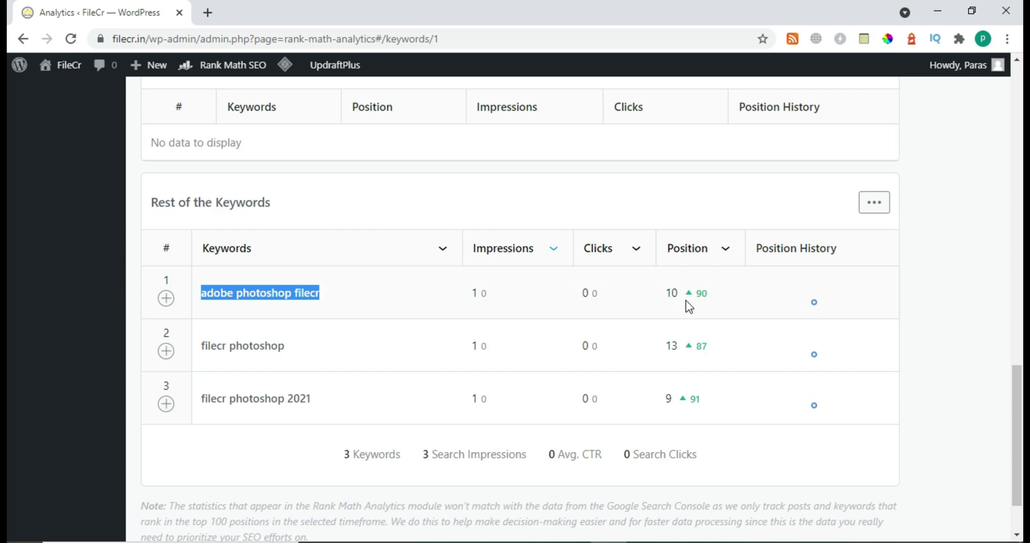
double_click(671, 292)
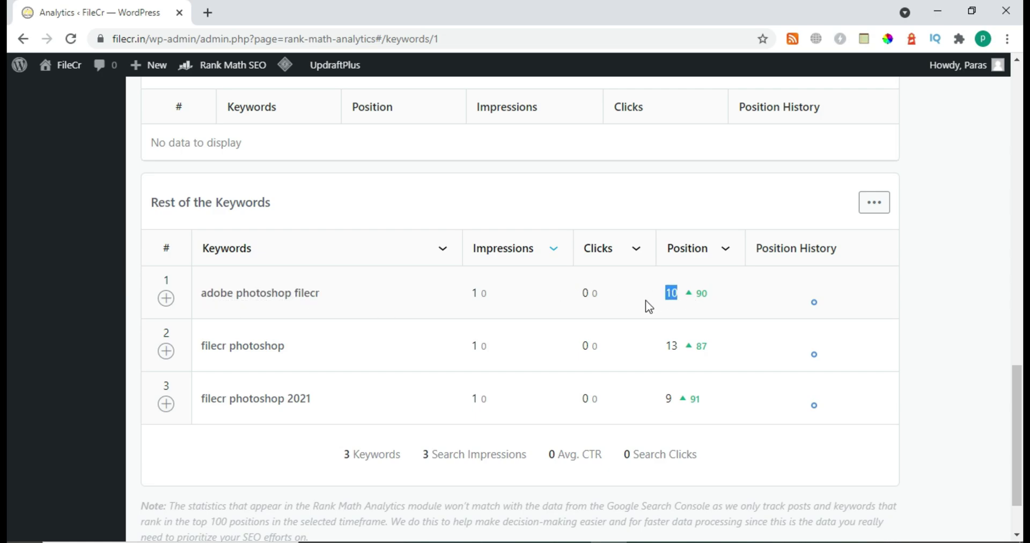
double_click(701, 293)
drag(356, 292, 202, 303)
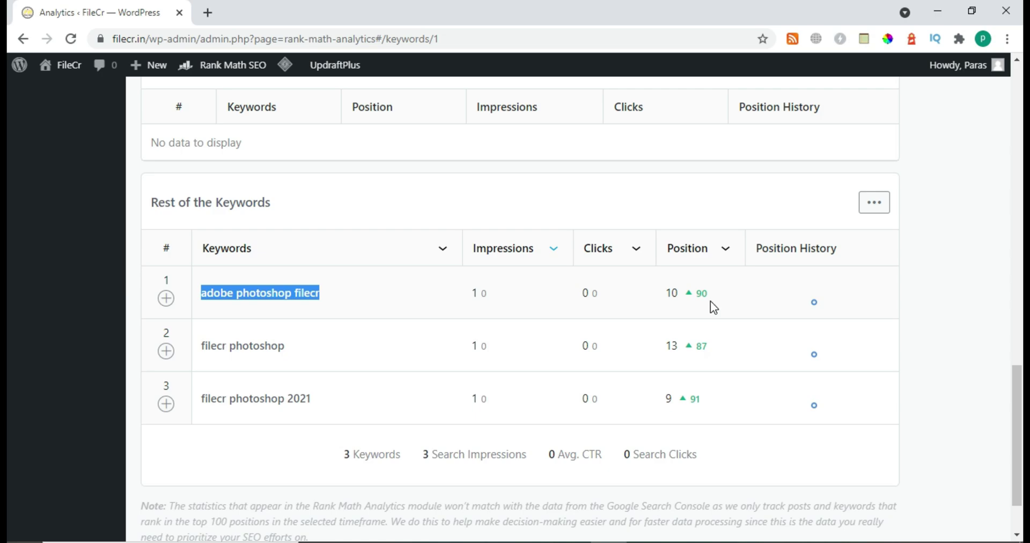
drag(714, 294, 680, 295)
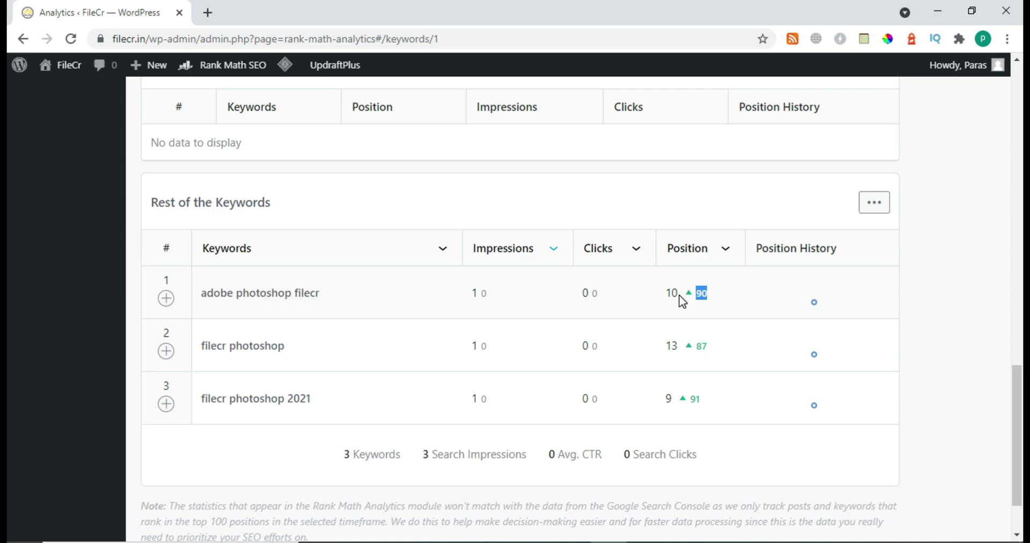
Step: Recheck the Top 5 Losing Keywords option in the Keywords report and leave the winning keywords view selected
scroll(622, 303, up, 4)
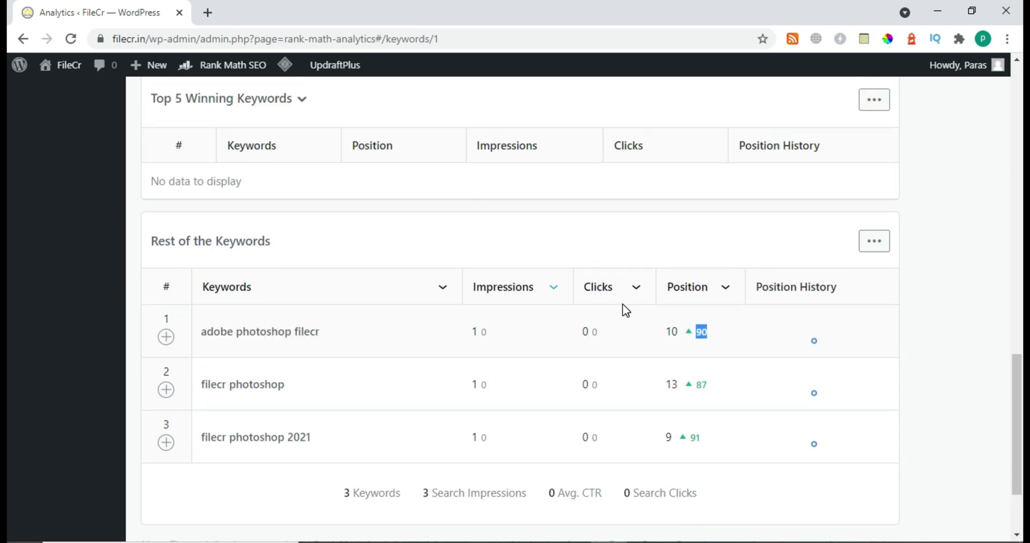
click(274, 295)
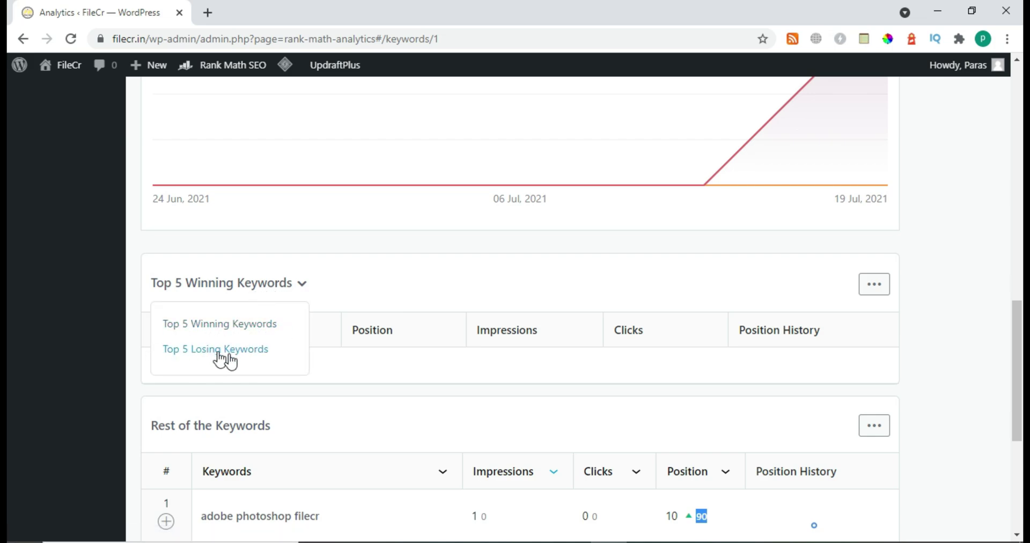
scroll(399, 363, down, 2)
click(378, 301)
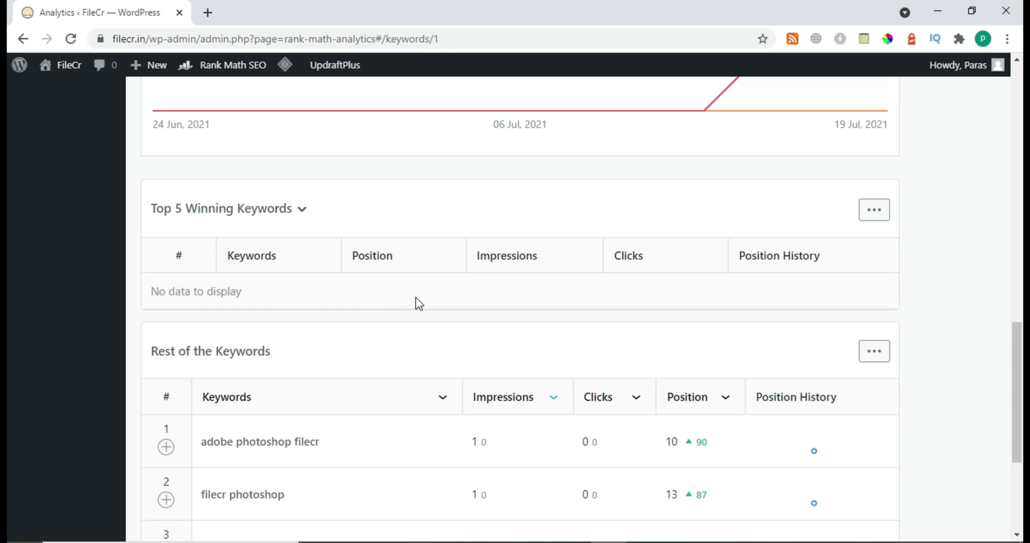
scroll(416, 300, down, 1)
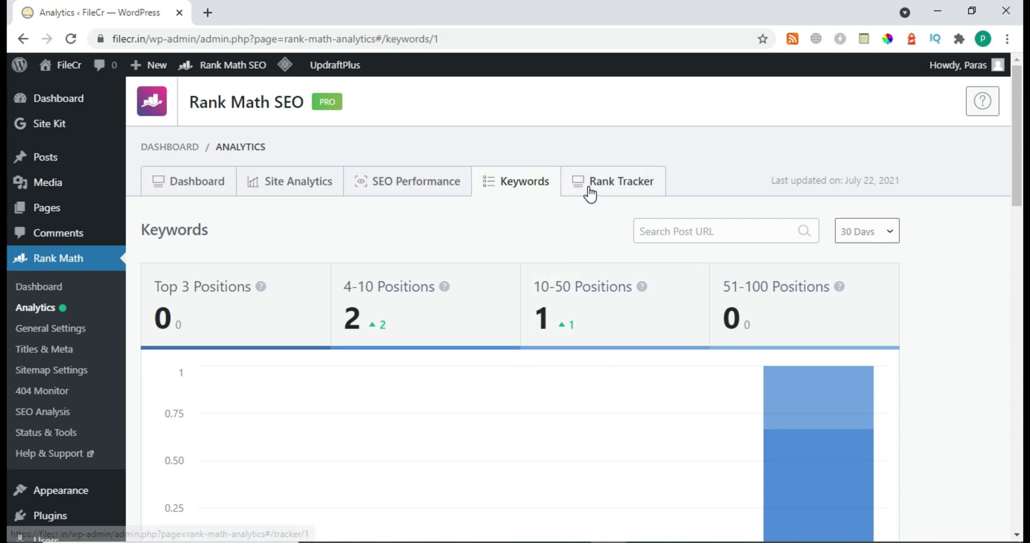
Step: Open the Rank Tracker and try to add the keyword "wpinver" in Keyword Manager
click(590, 189)
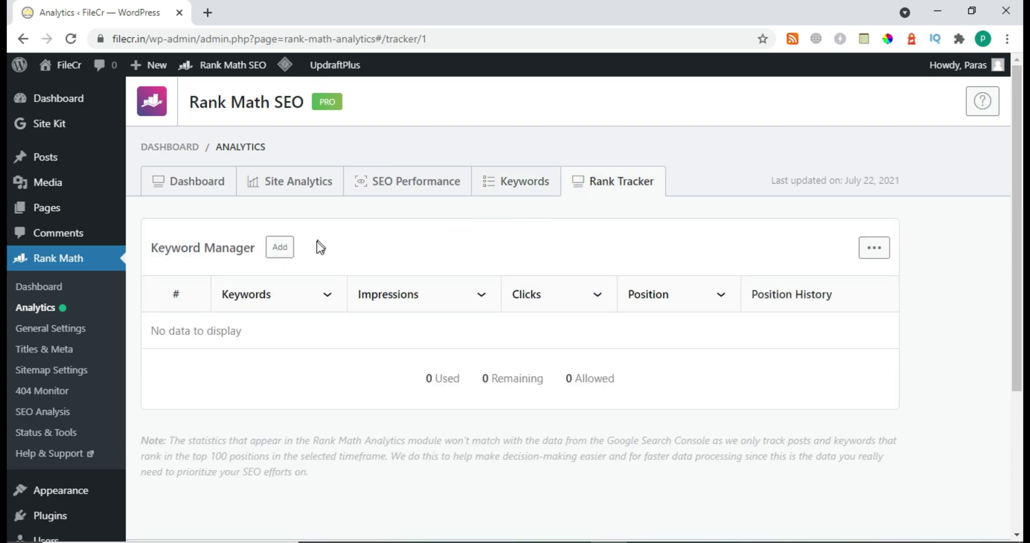
click(280, 248)
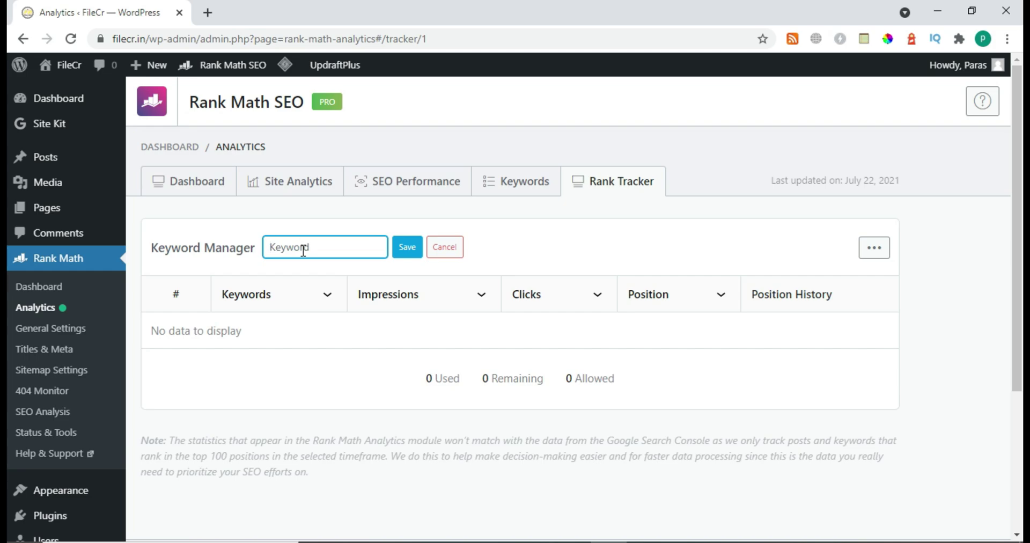
text(wpinver)
click(407, 251)
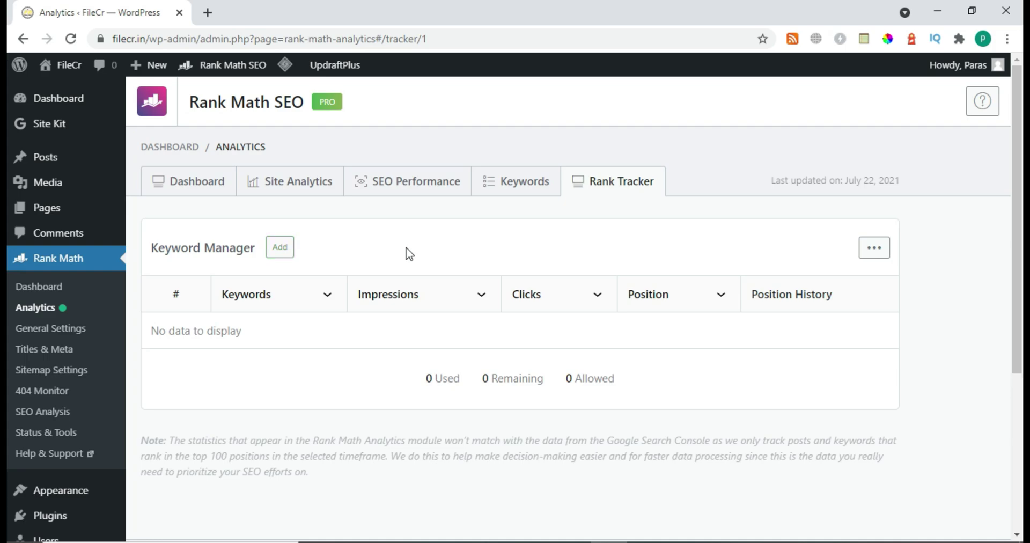
Step: Check the Keyword Manager table in Rank Tracker for the added keyword
drag(221, 332, 172, 332)
double_click(173, 331)
drag(242, 331, 151, 333)
click(155, 333)
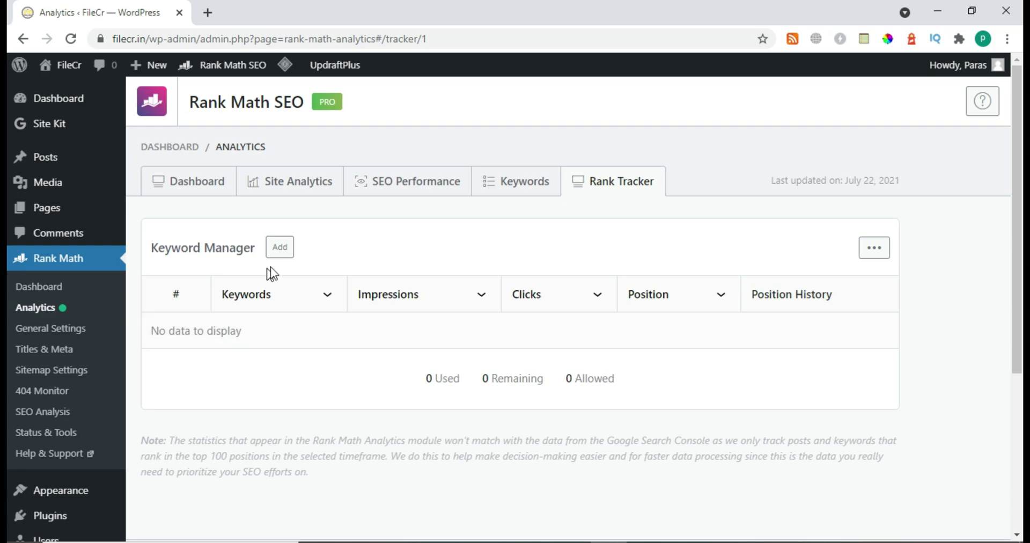
Step: Add the keyword "adobe photoshop filecr" to the Rank Tracker from the Rest of the Keywords table in the Keywords report
click(483, 187)
scroll(402, 383, down, 8)
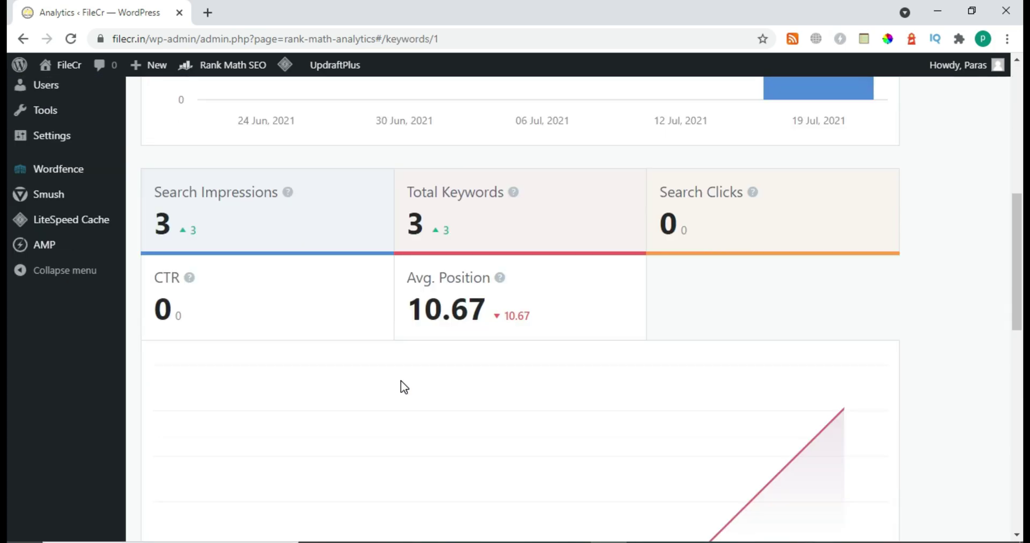
scroll(401, 381, down, 10)
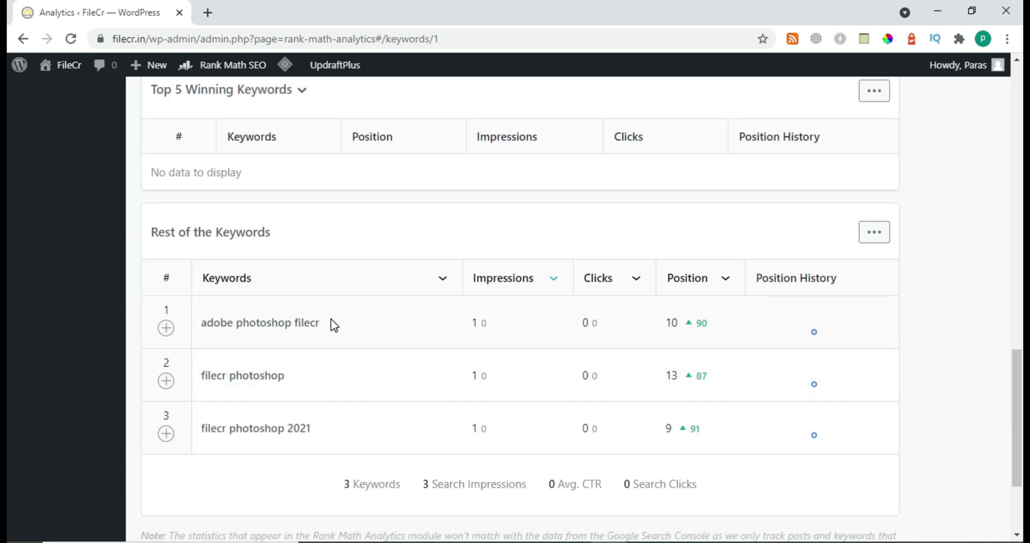
click(167, 328)
Step: Check the Rank Tracker's Keyword Manager for the added keyword, reloading the page, and revisit the Keywords and SEO Performance reports
scroll(460, 353, up, 3)
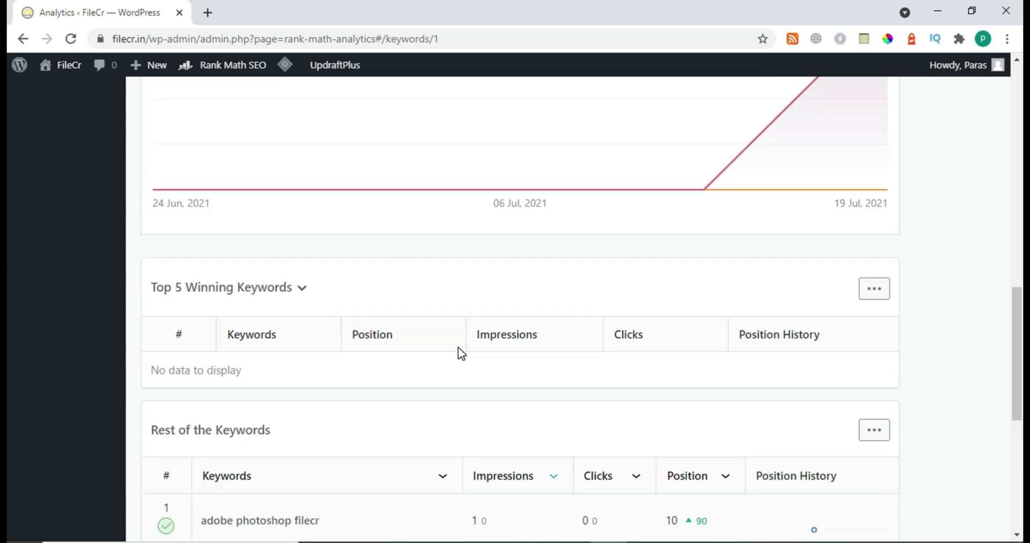
scroll(460, 353, up, 10)
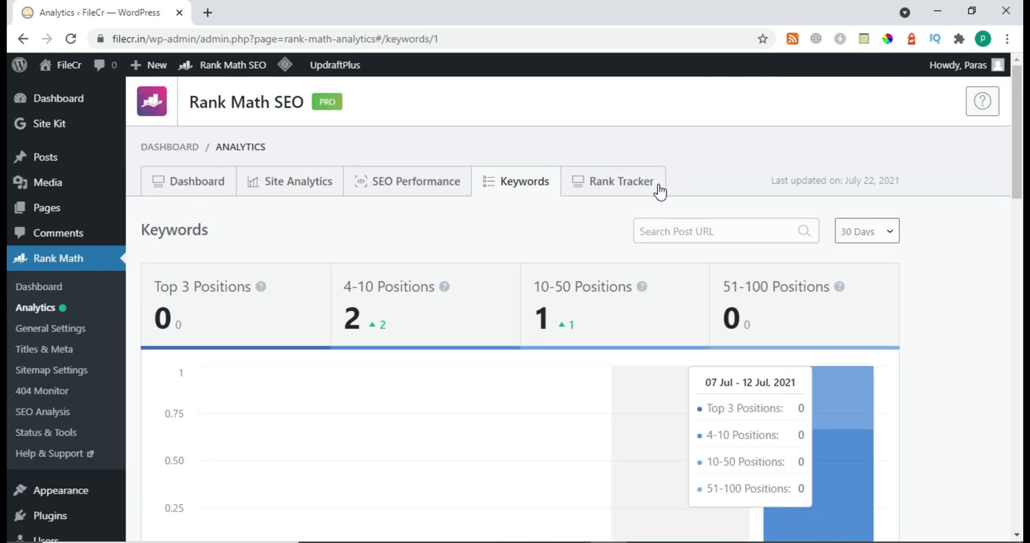
click(659, 188)
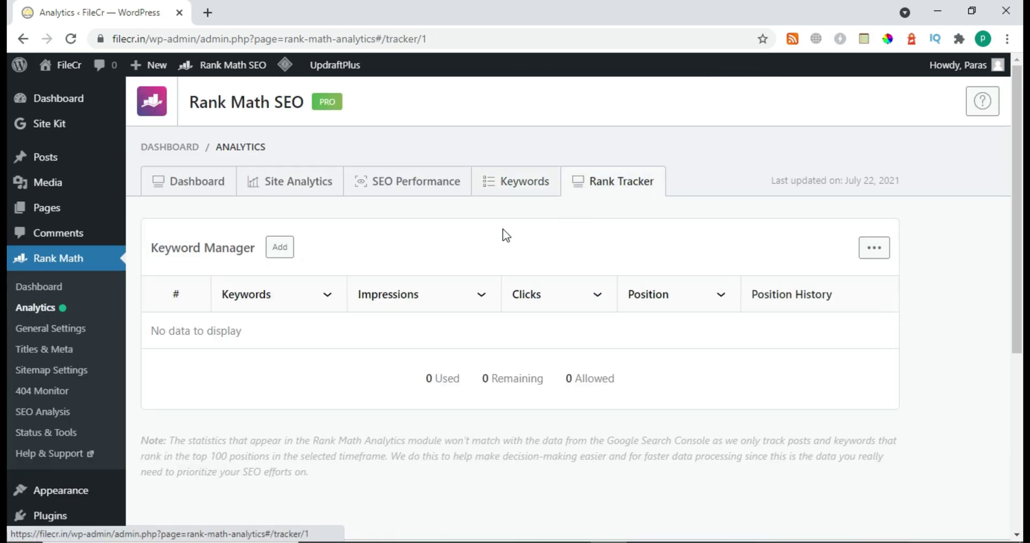
click(70, 39)
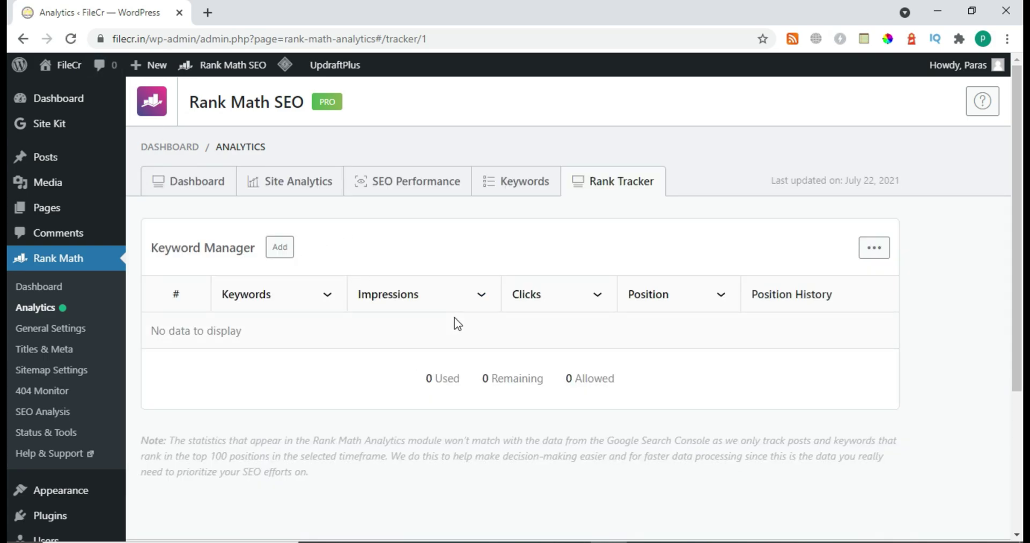
click(535, 183)
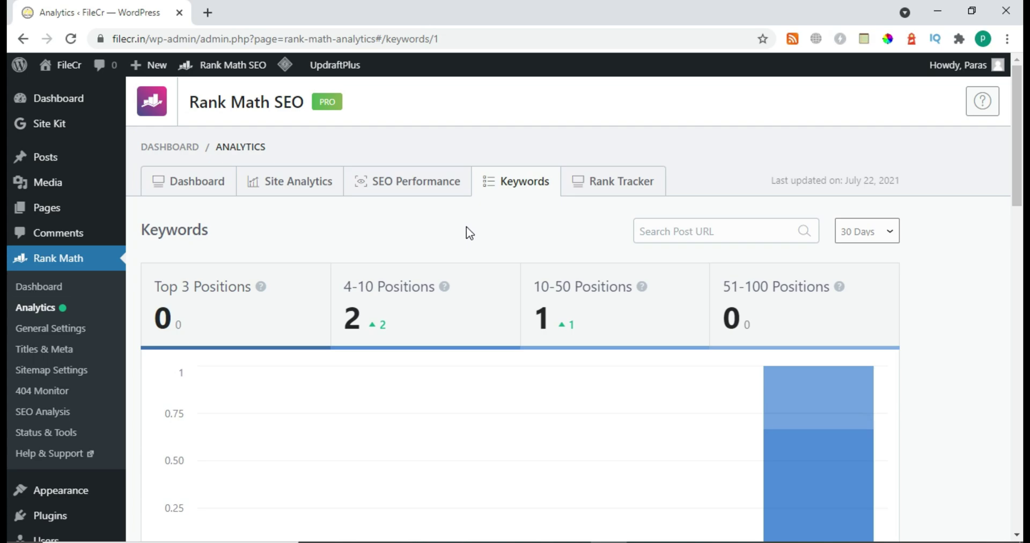
click(386, 194)
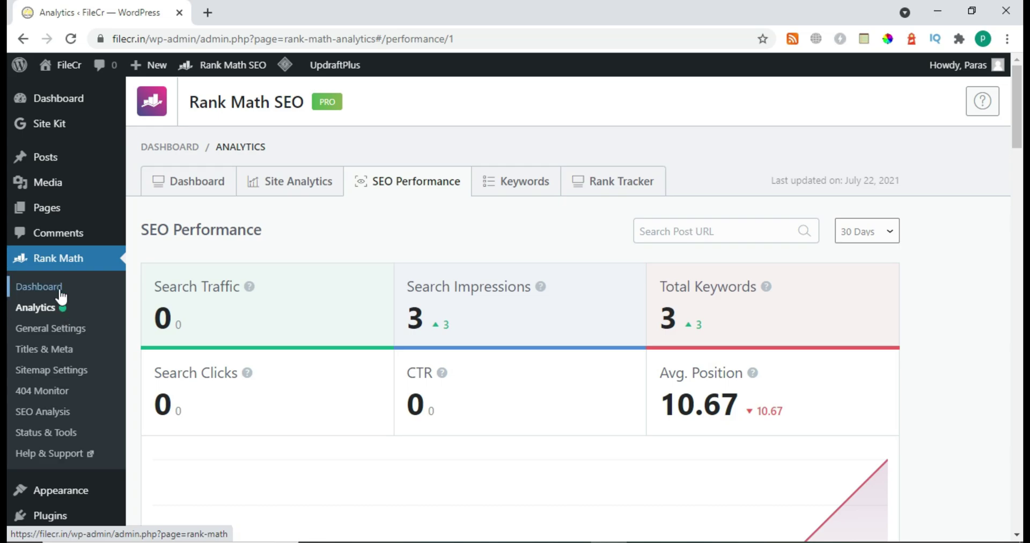
Step: Open the Rank Math modules overview and point out the PRO label on the 404 Monitor module
click(60, 292)
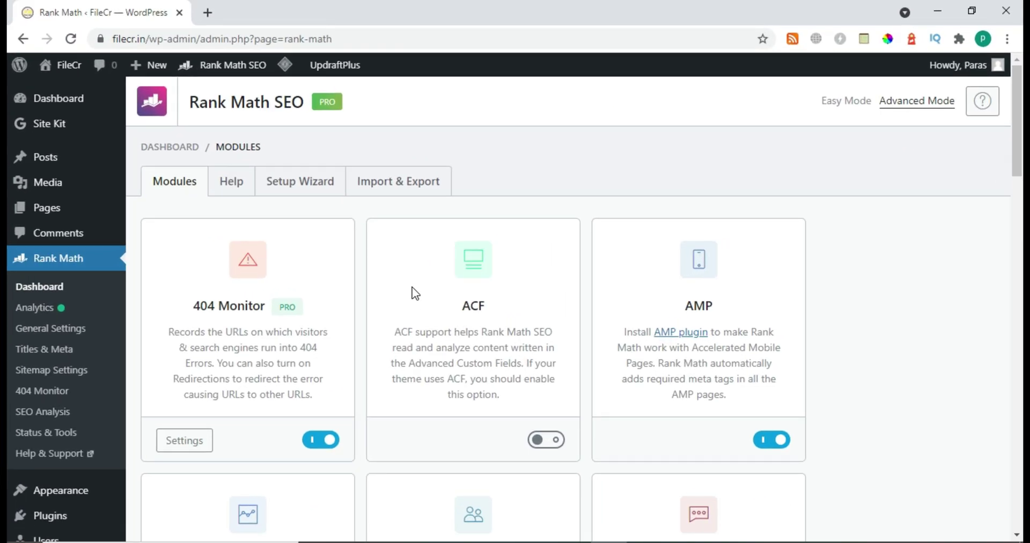
scroll(407, 280, down, 3)
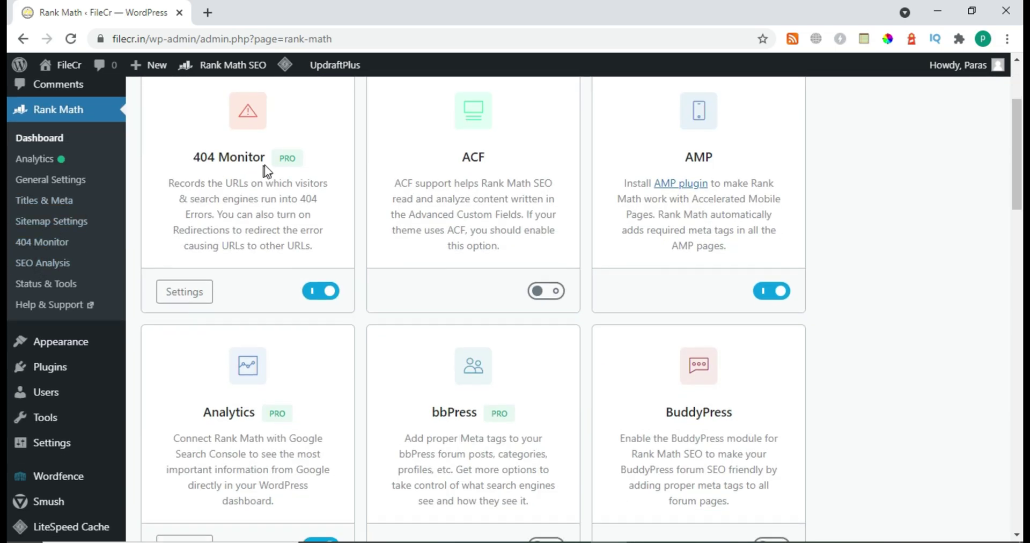
double_click(284, 157)
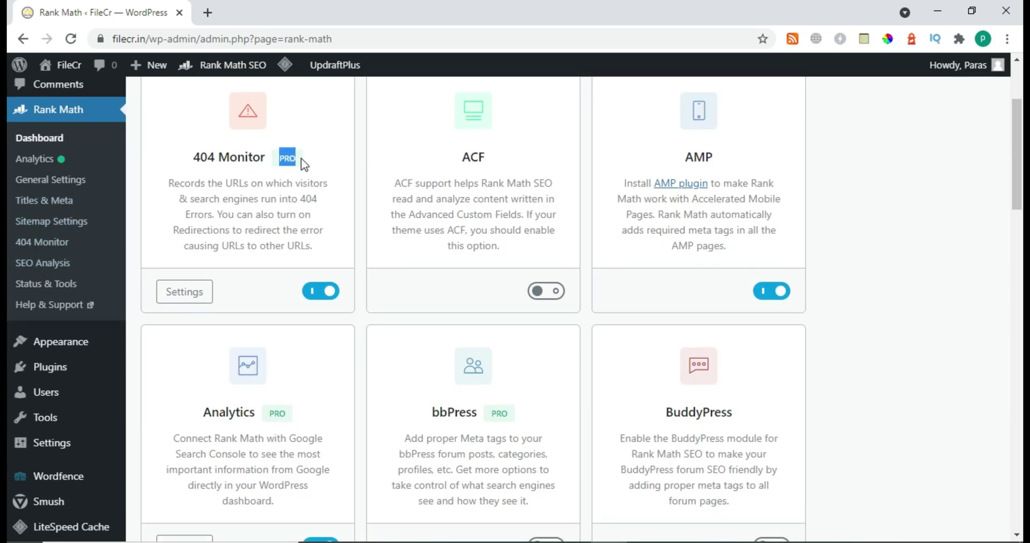
Step: Open the 404 Monitor settings in a new tab and review the mode, log limit, excluded paths and query parameter options
ctrl+click(200, 302)
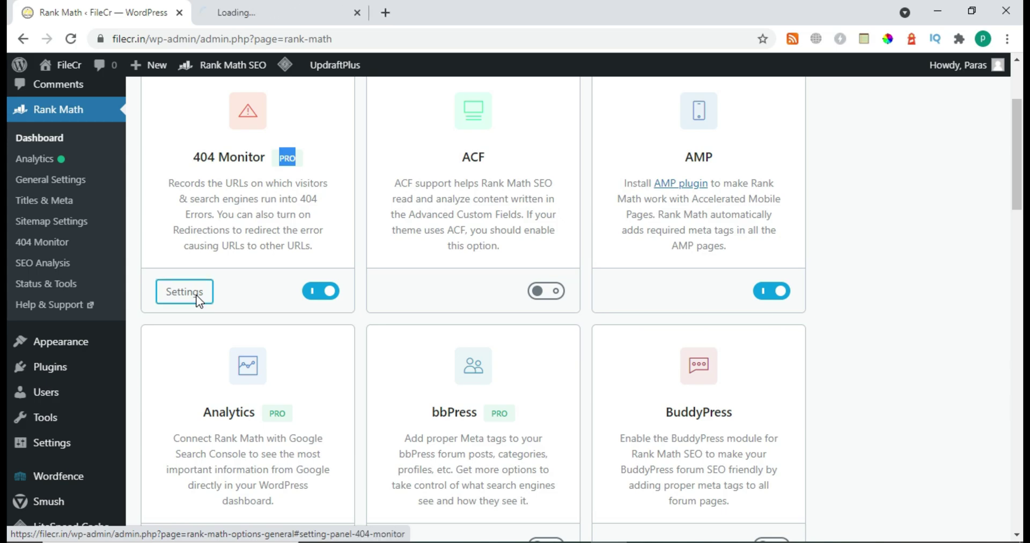
click(261, 5)
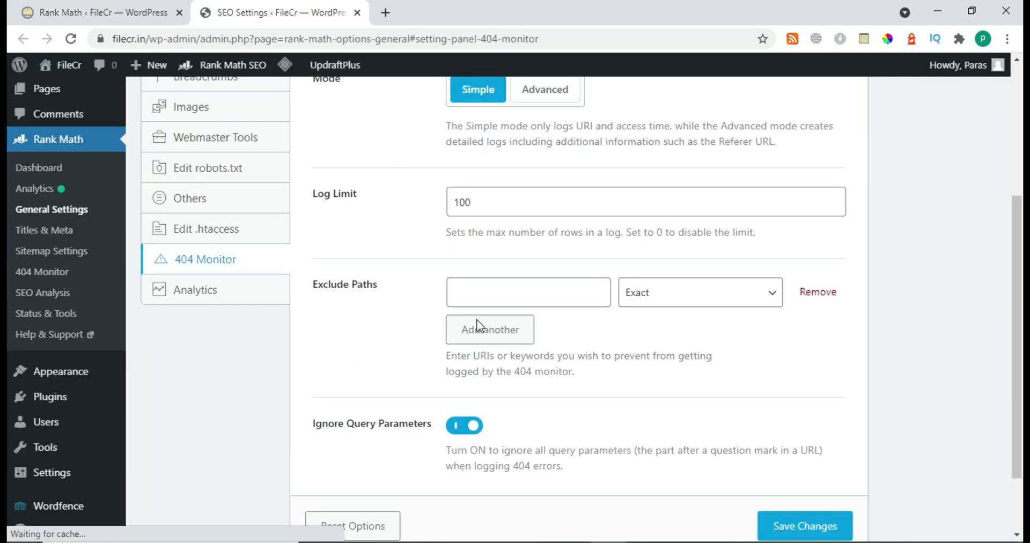
drag(313, 311, 341, 311)
click(410, 331)
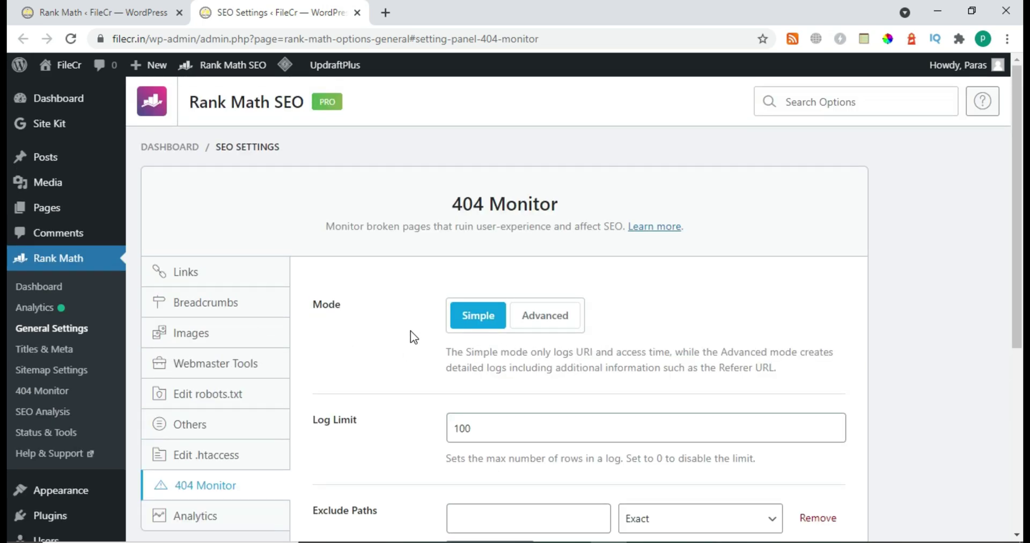
scroll(410, 331, down, 1)
scroll(424, 397, down, 3)
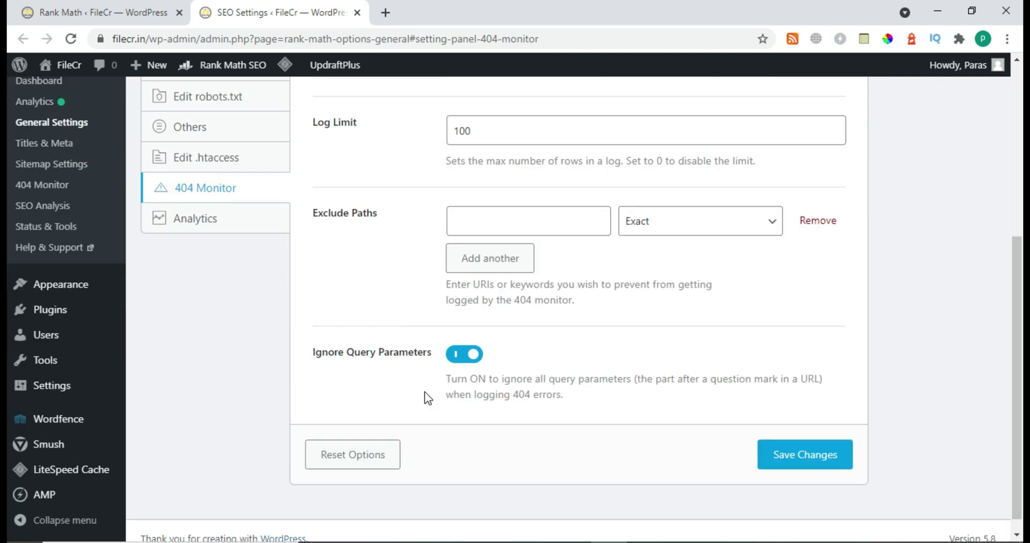
scroll(580, 372, up, 2)
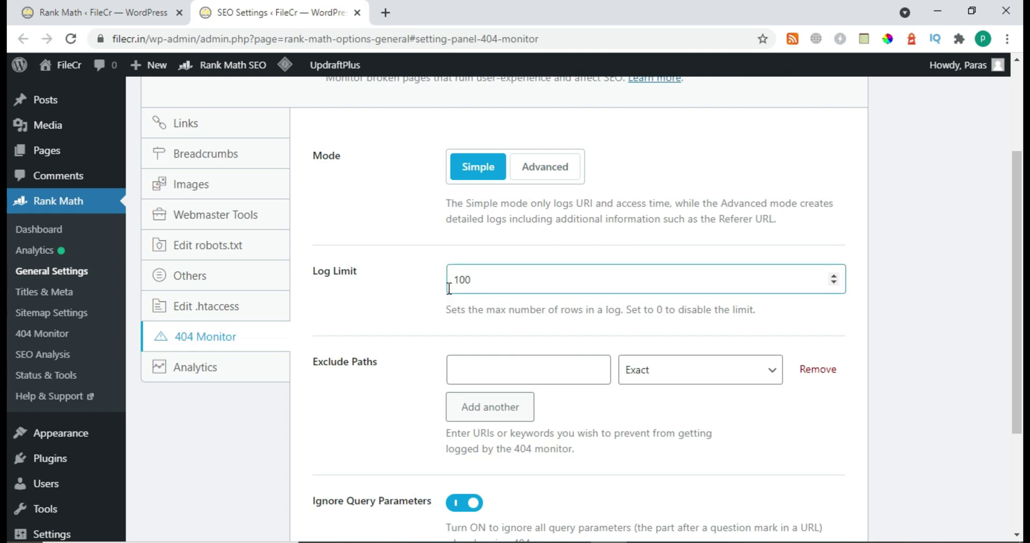
Step: Return to the modules overview and examine the Analytics and bbPress modules marked PRO
click(85, 6)
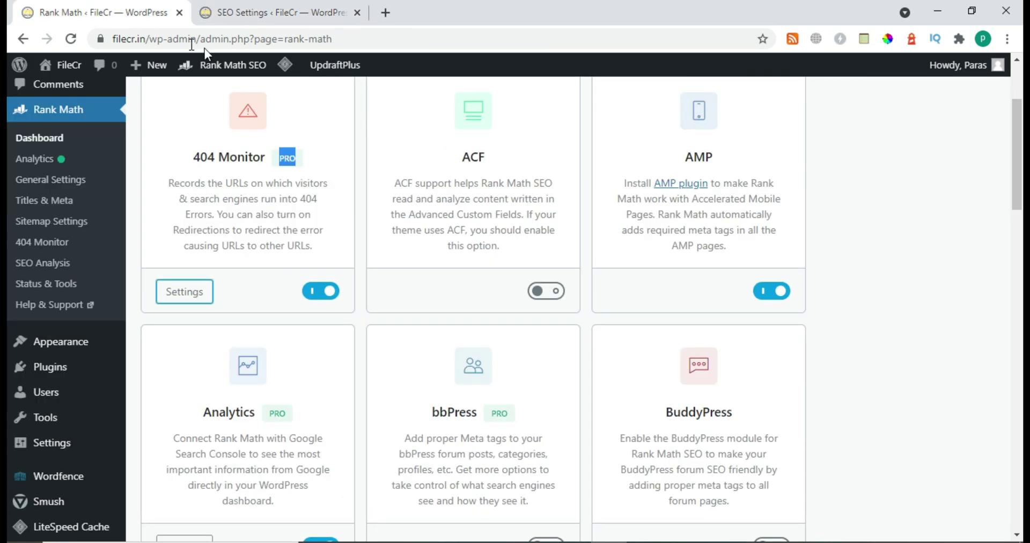
scroll(413, 284, up, 2)
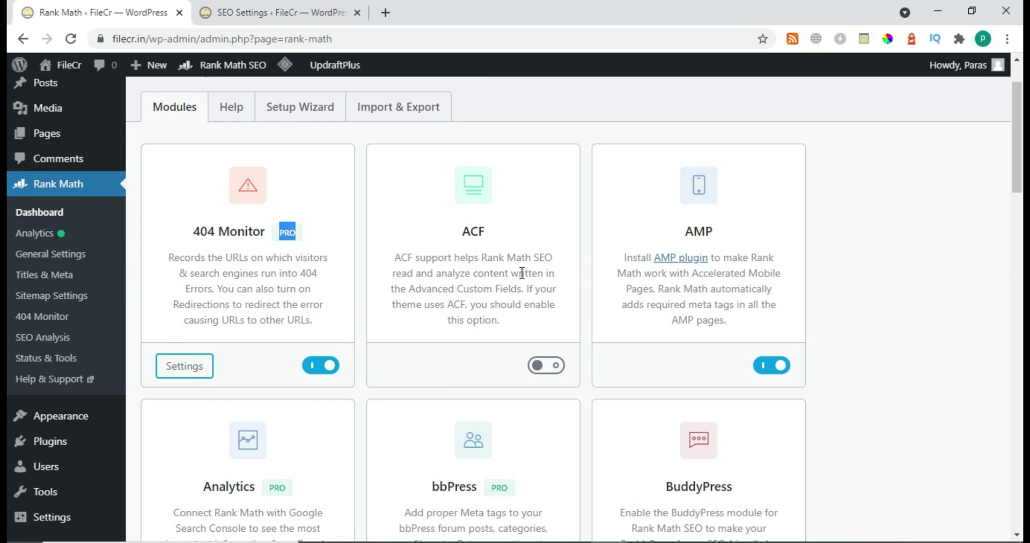
scroll(520, 272, down, 4)
drag(270, 264, 284, 266)
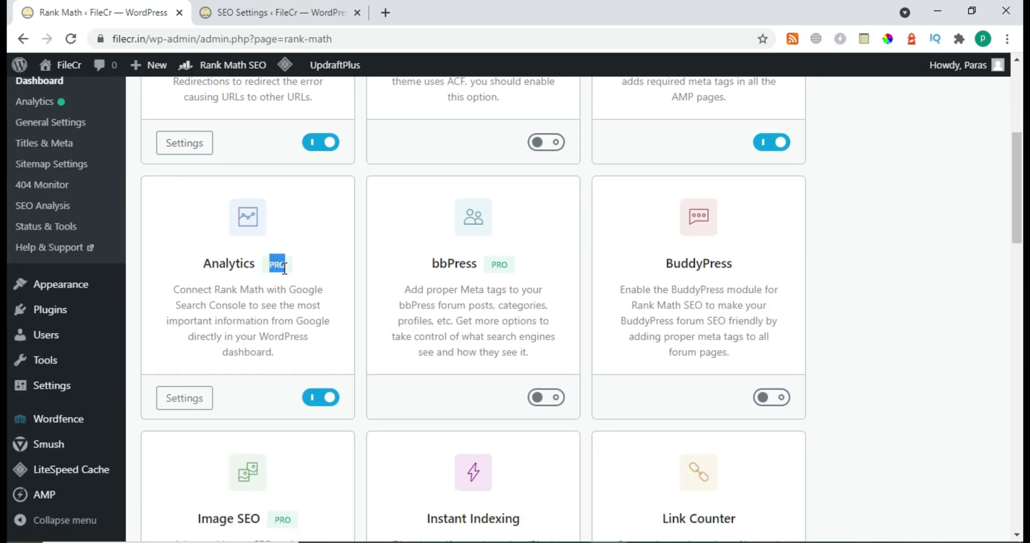
scroll(279, 284, up, 3)
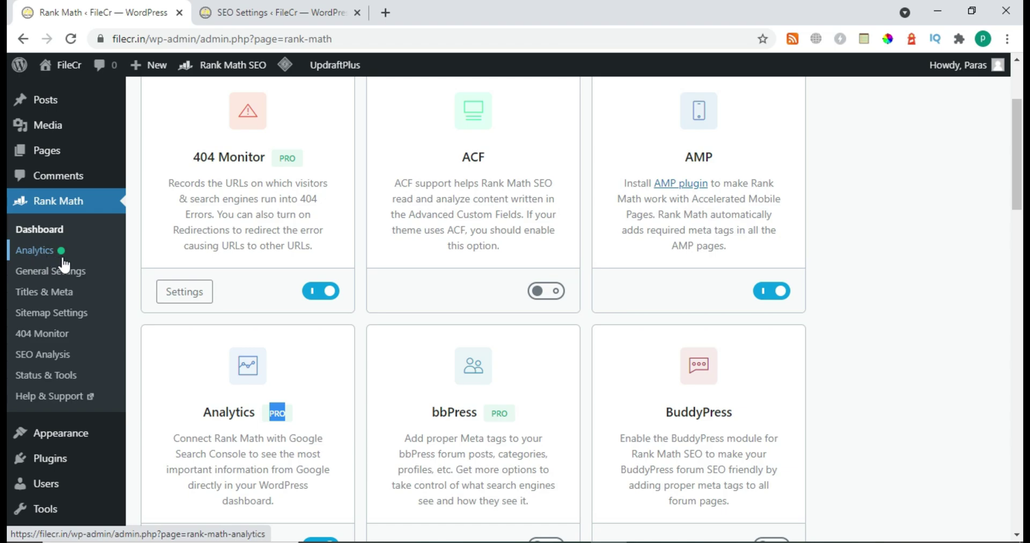
scroll(223, 349, down, 1)
scroll(340, 354, down, 1)
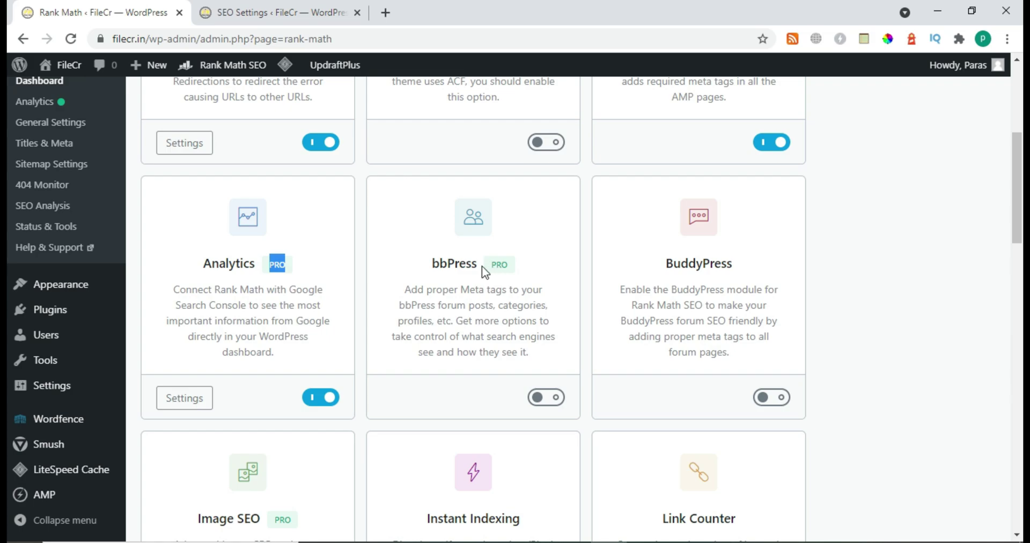
double_click(499, 264)
click(502, 289)
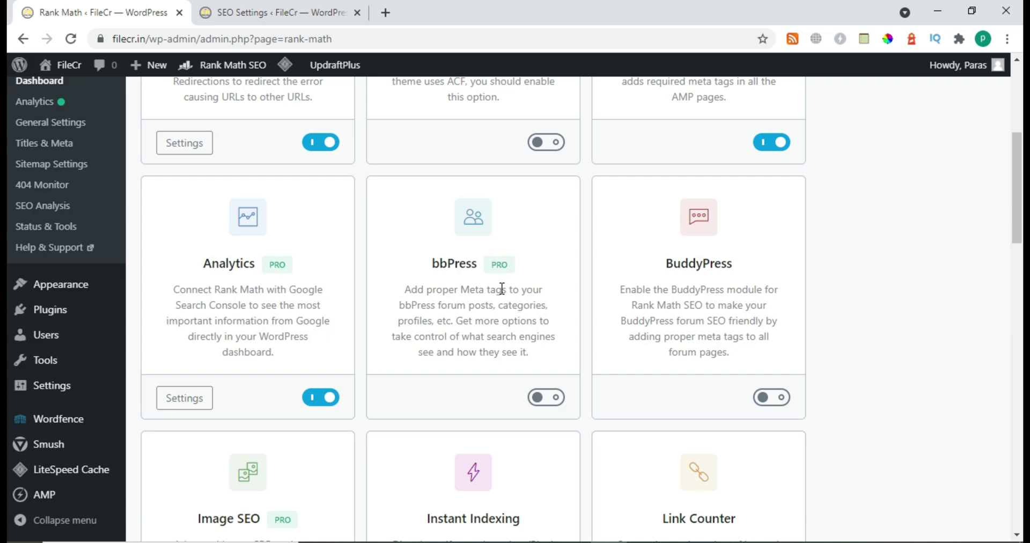
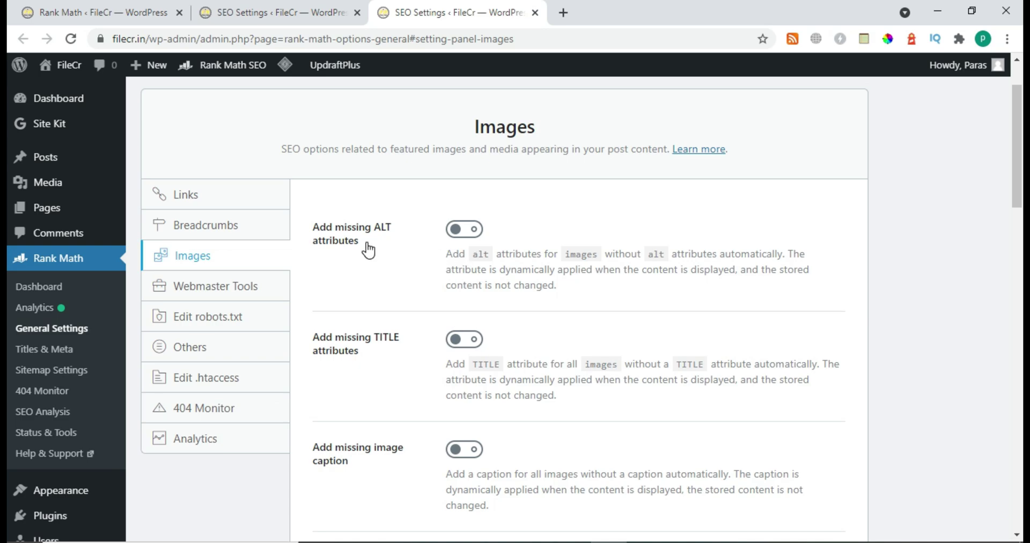
Step: Turn on the automatic adding of missing ALT attributes in the Images settings and view its format options
click(463, 230)
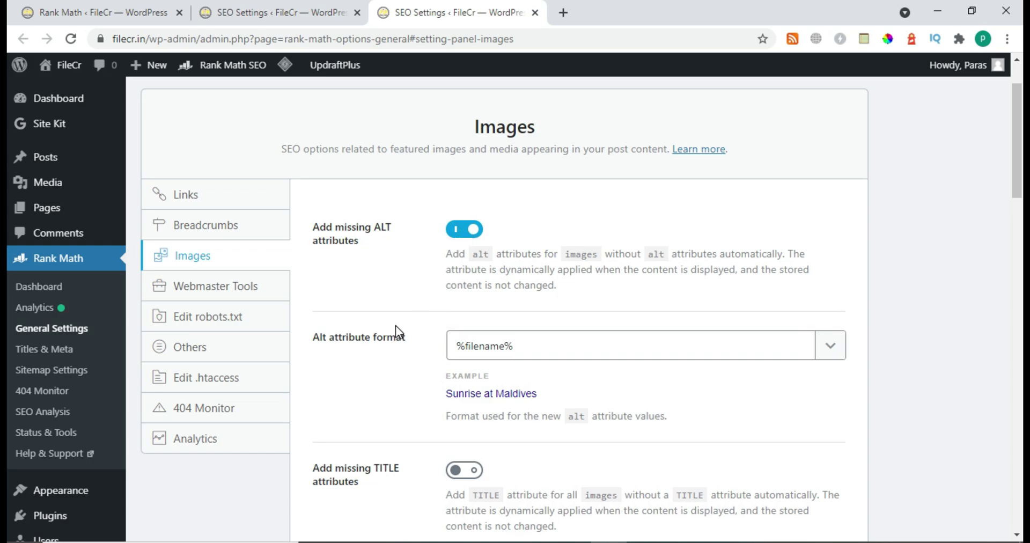
scroll(373, 323, down, 1)
scroll(372, 323, down, 1)
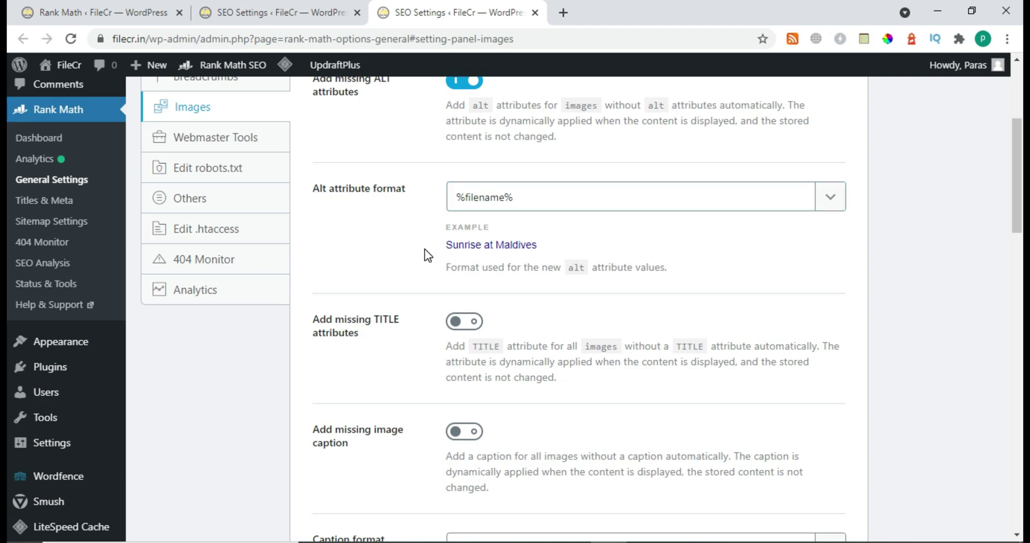
Step: Browse the variables available for the Alt attribute format and close the list without choosing one
click(603, 210)
click(540, 245)
click(830, 199)
scroll(575, 309, down, 5)
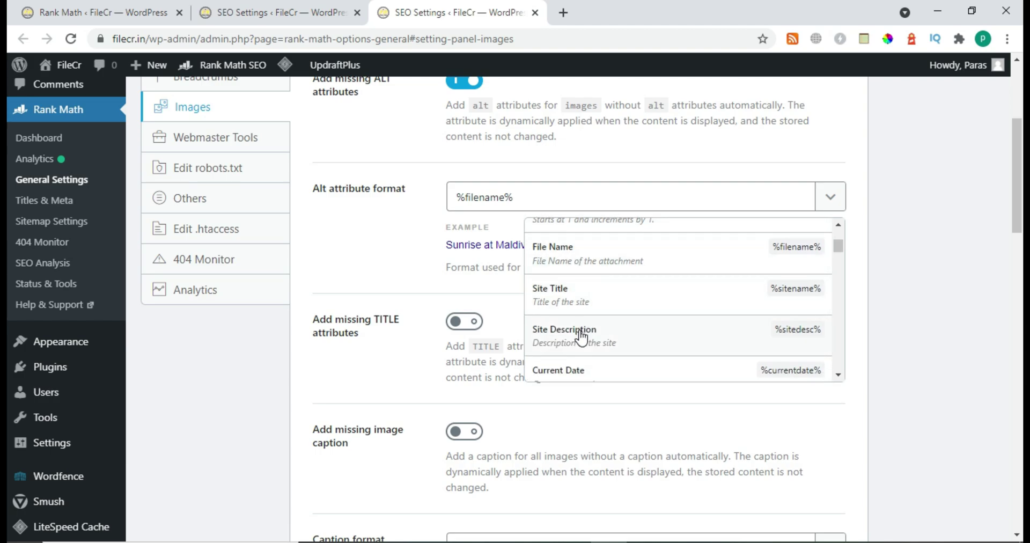
scroll(579, 333, down, 3)
scroll(588, 325, down, 5)
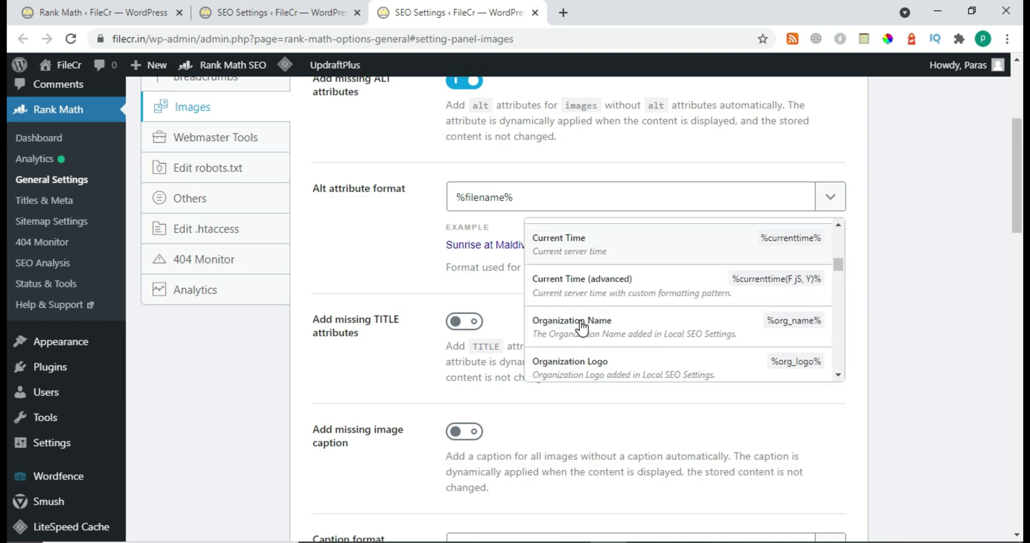
scroll(562, 321, down, 2)
click(525, 299)
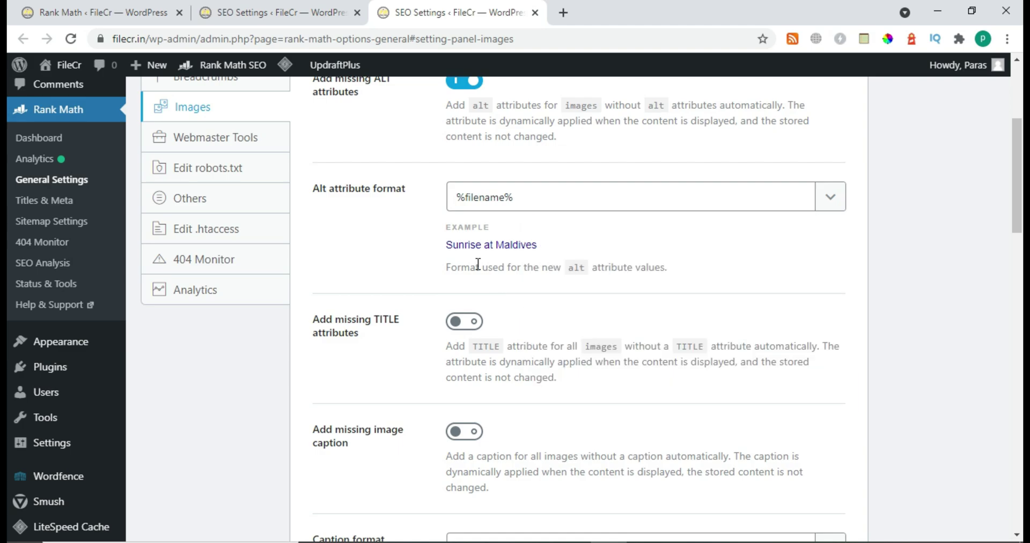
Step: Turn off the automatic adding of missing ALT attributes in the Images settings
scroll(521, 303, down, 1)
scroll(519, 306, up, 5)
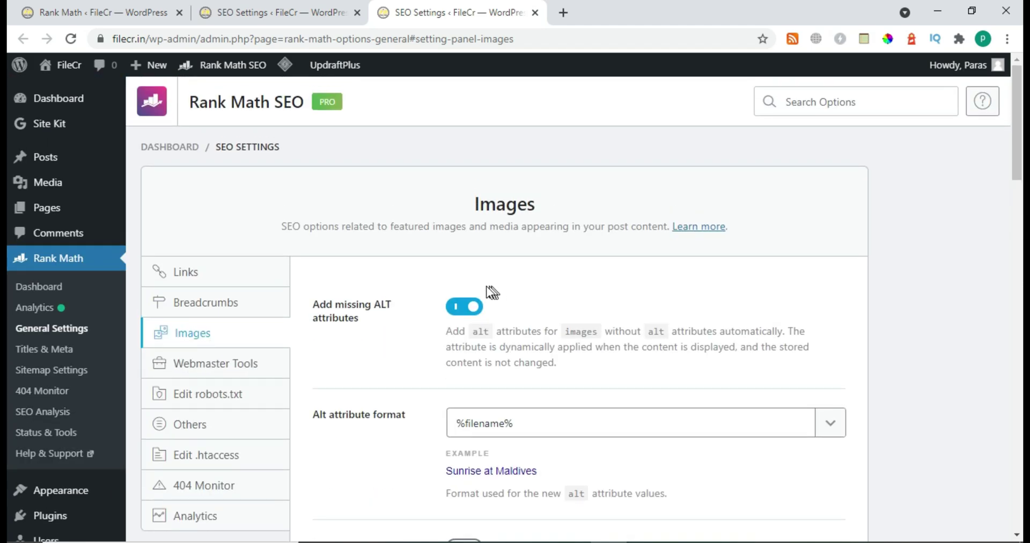
click(462, 307)
Step: Review the remaining Images settings, from missing title, caption and description options to casing, avatar ALT attributes and replacements
scroll(482, 317, down, 4)
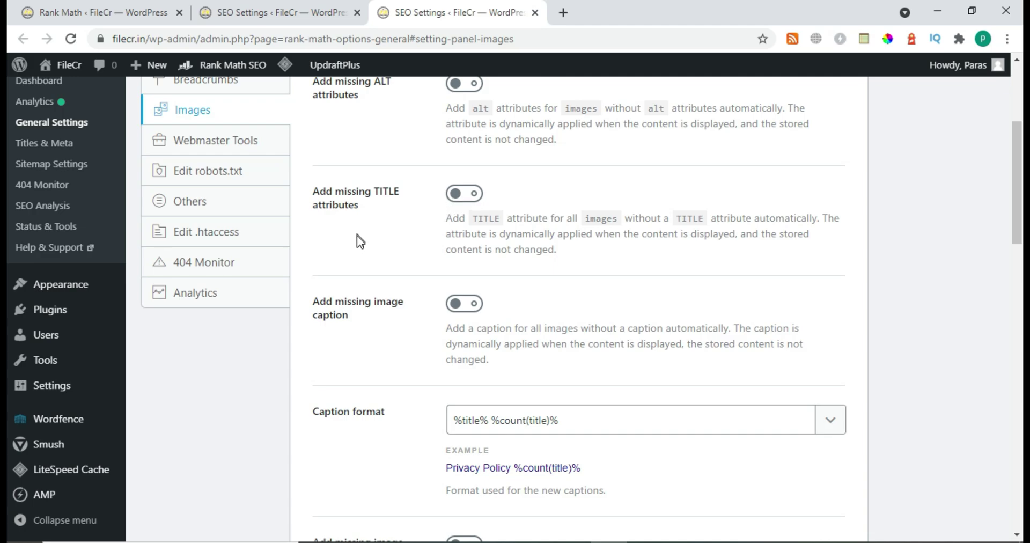
scroll(411, 309, down, 1)
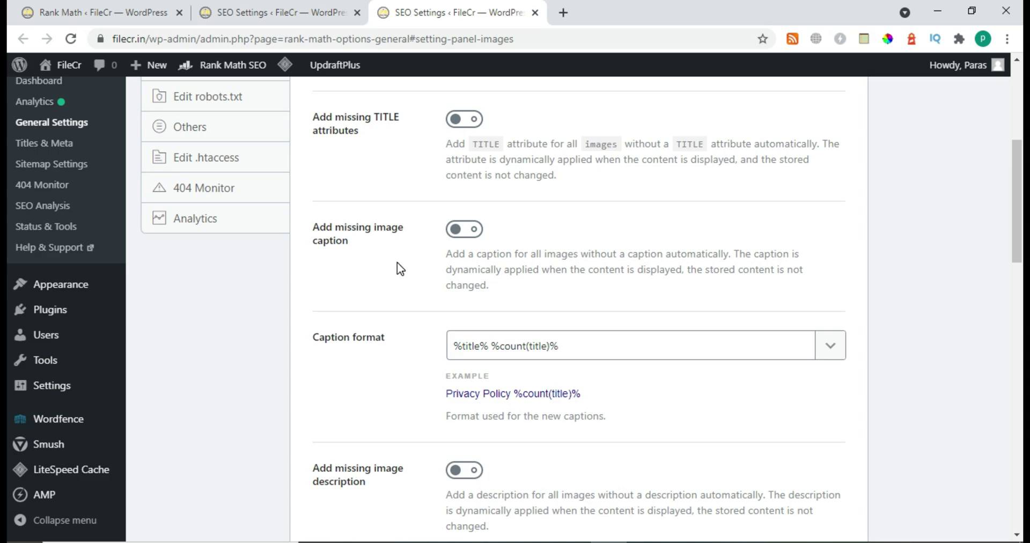
scroll(400, 269, down, 2)
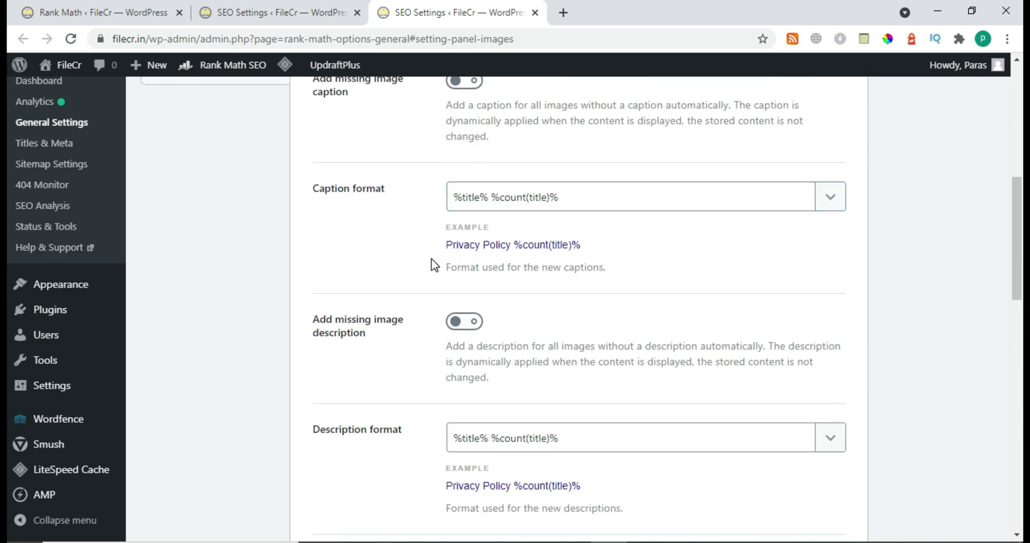
scroll(433, 264, down, 1)
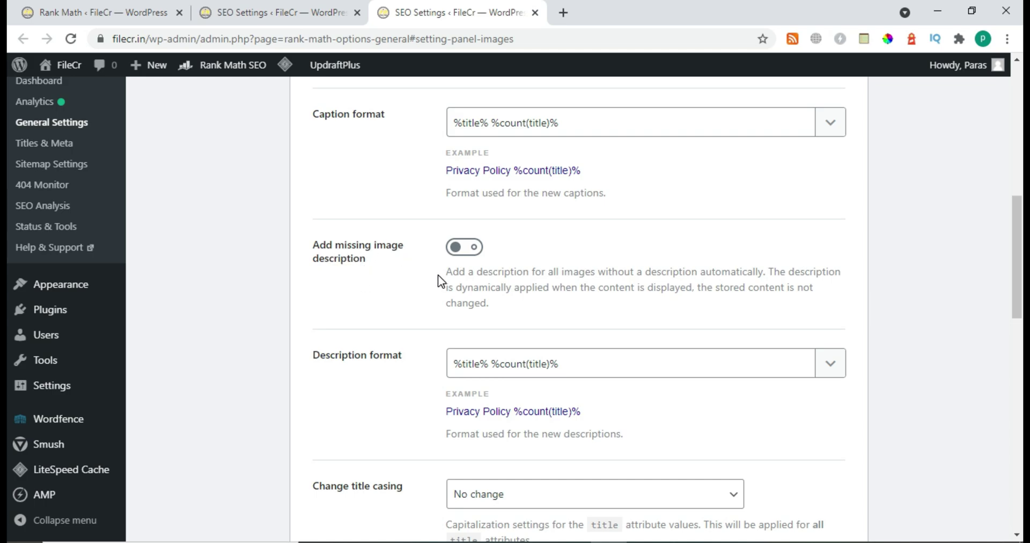
scroll(438, 282, down, 3)
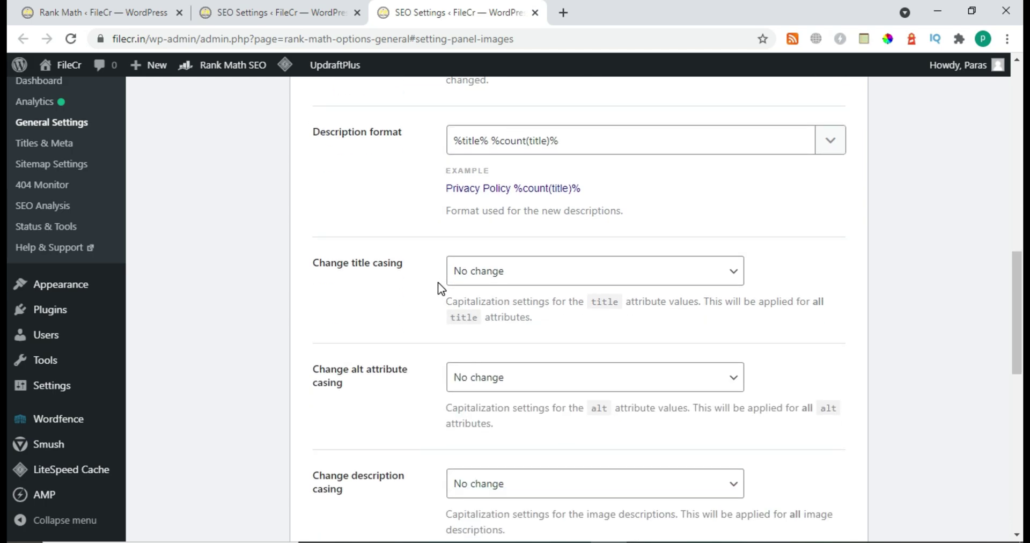
scroll(386, 216, down, 6)
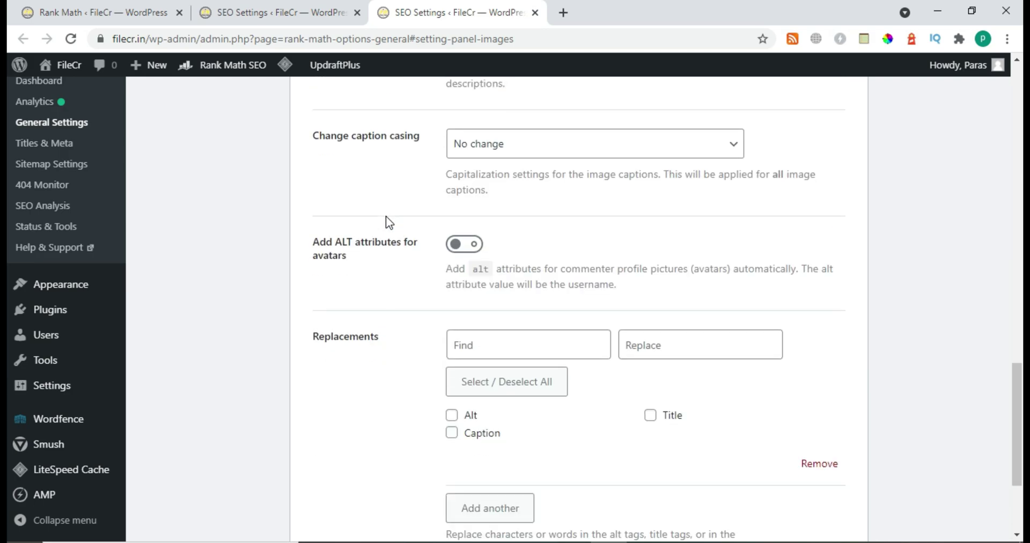
Step: Check the avatar ALT attributes and Replacements options at the end of the Images settings
scroll(386, 216, down, 1)
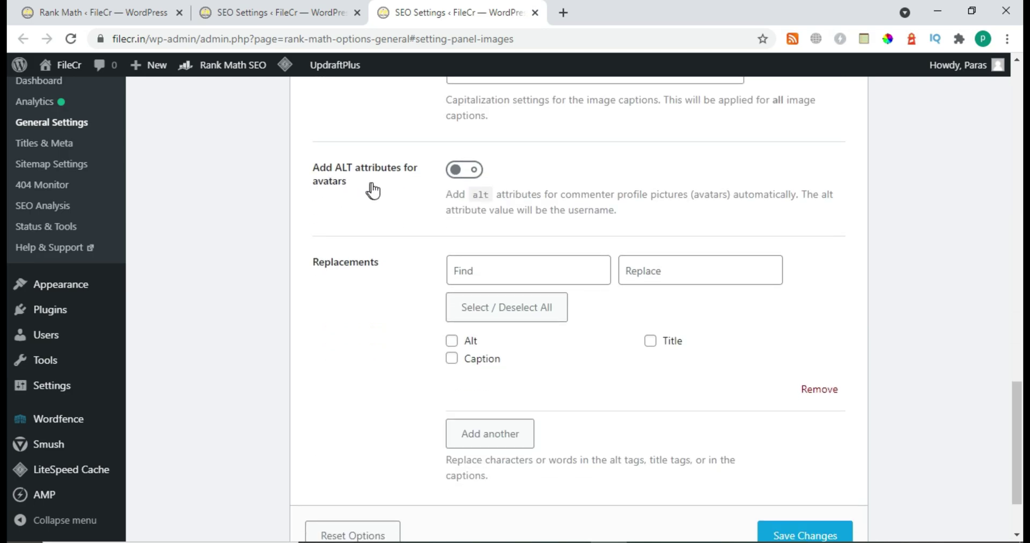
scroll(406, 243, up, 9)
scroll(407, 245, up, 8)
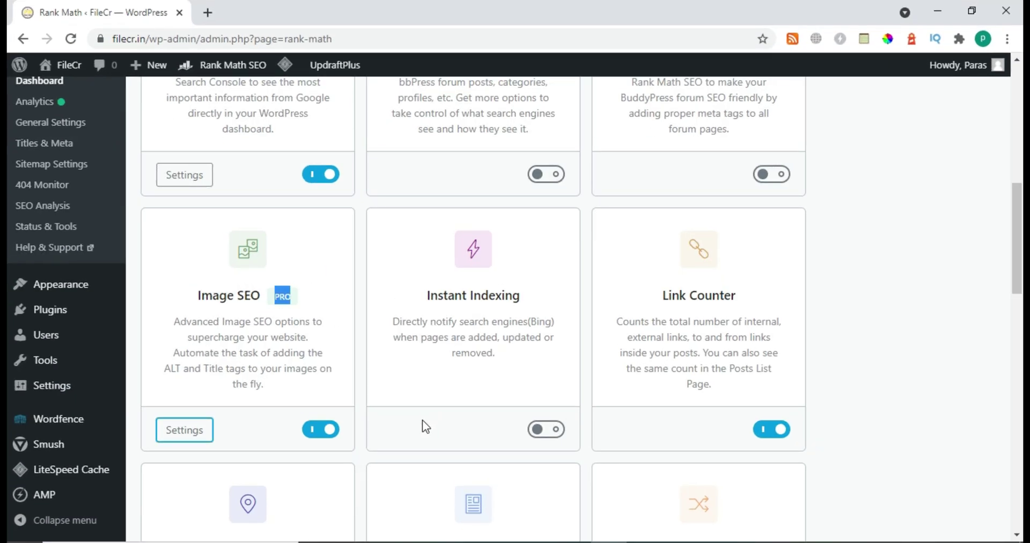
Step: Open the settings of the Local SEO & Knowledge Graph PRO module from the Rank Math modules dashboard
scroll(422, 421, down, 3)
scroll(424, 423, down, 1)
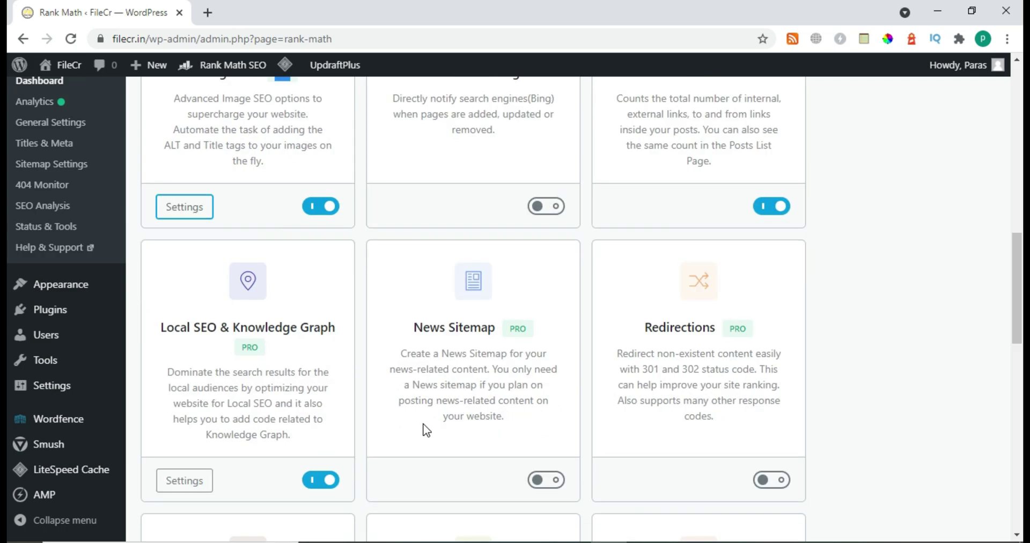
scroll(425, 429, down, 1)
drag(162, 263, 346, 263)
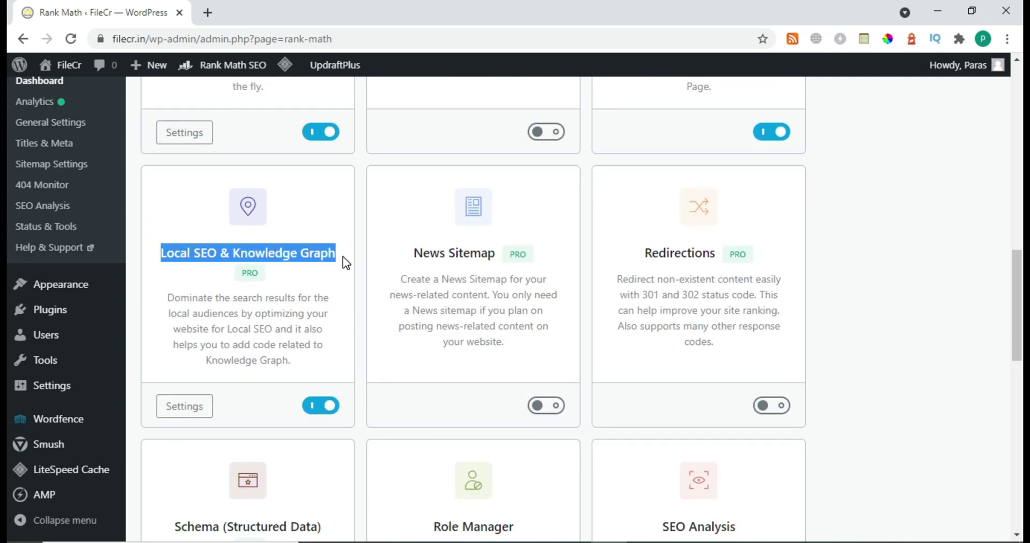
click(186, 406)
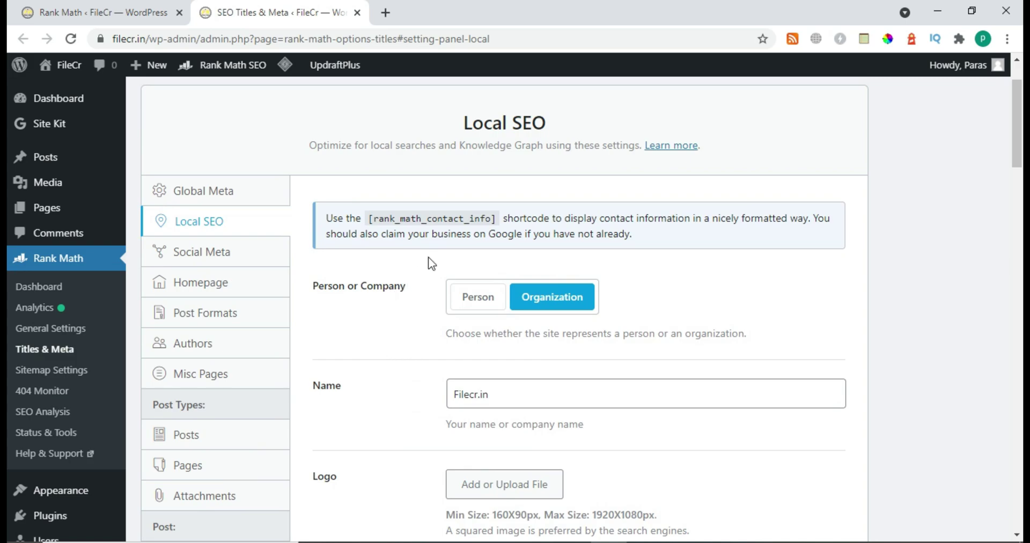
Step: Review the Local SEO settings for person or company, name and logo
scroll(536, 204, up, 1)
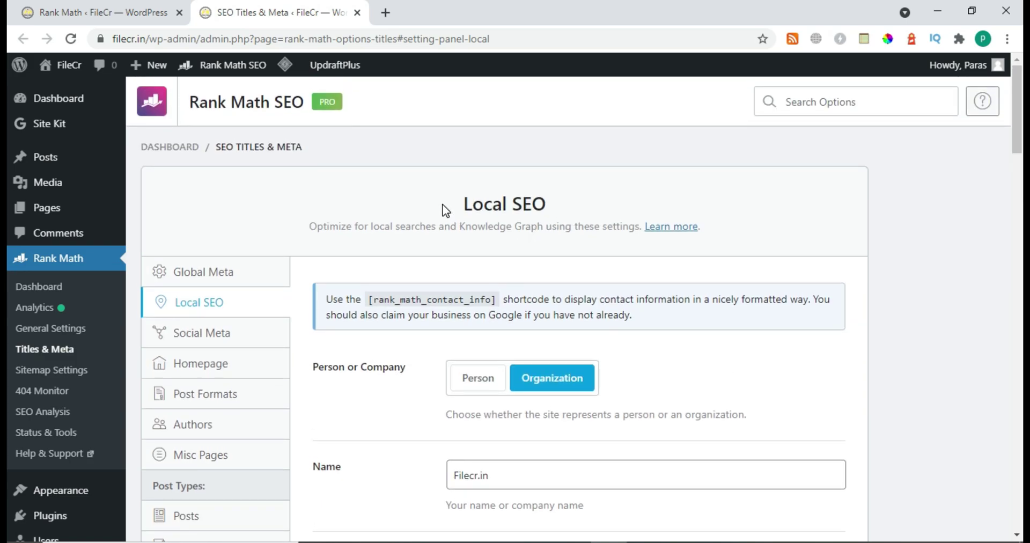
drag(446, 210, 566, 204)
scroll(499, 264, down, 1)
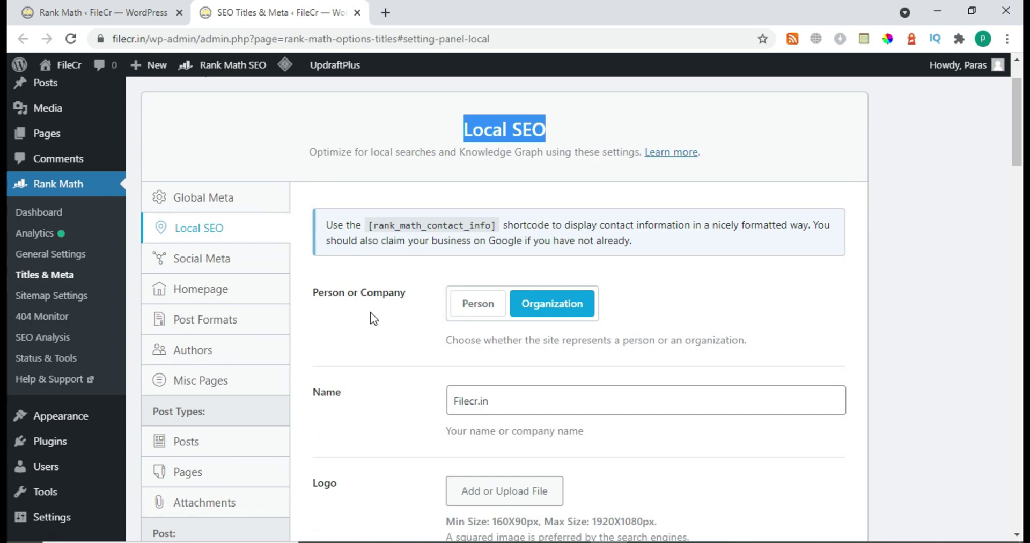
scroll(409, 349, down, 2)
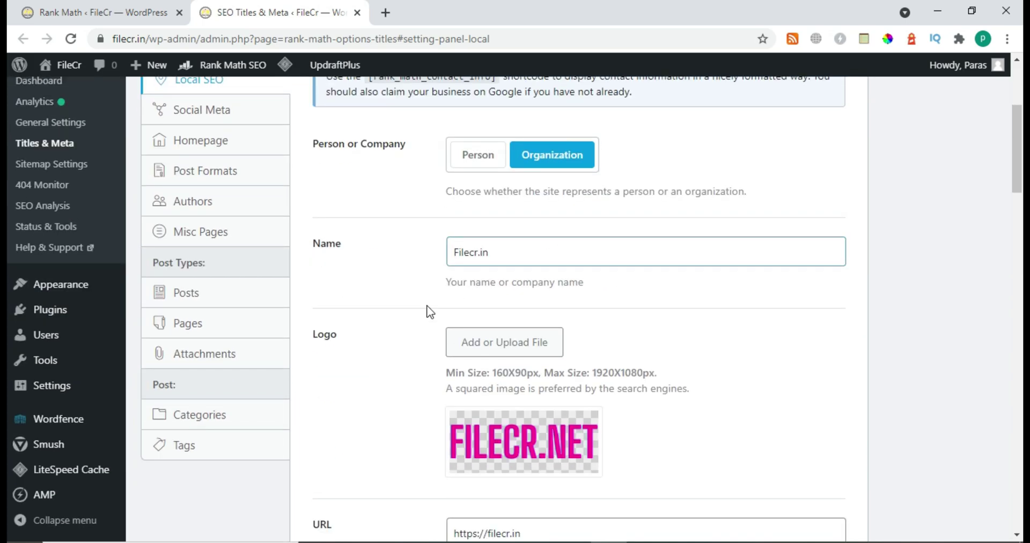
drag(520, 247, 441, 262)
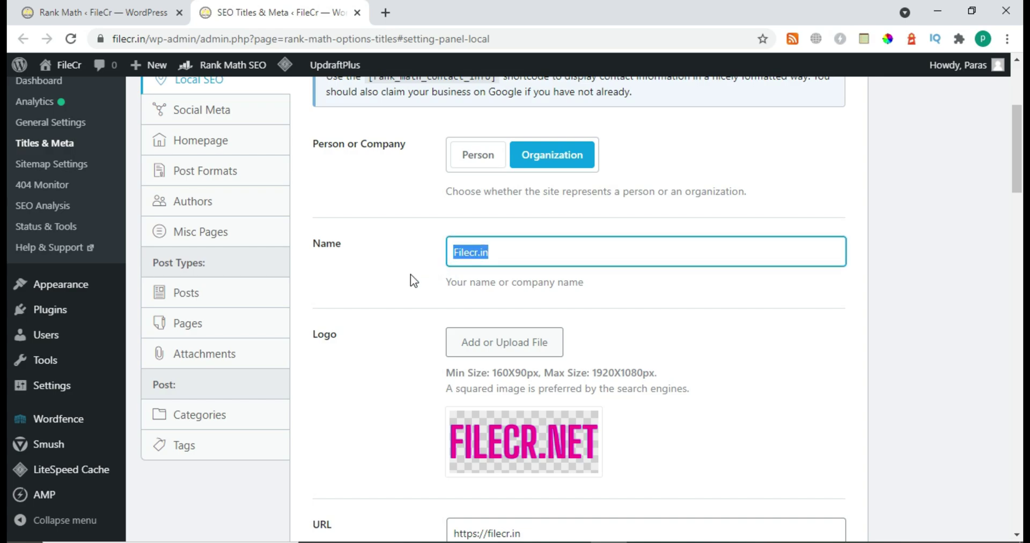
click(439, 277)
scroll(447, 300, down, 1)
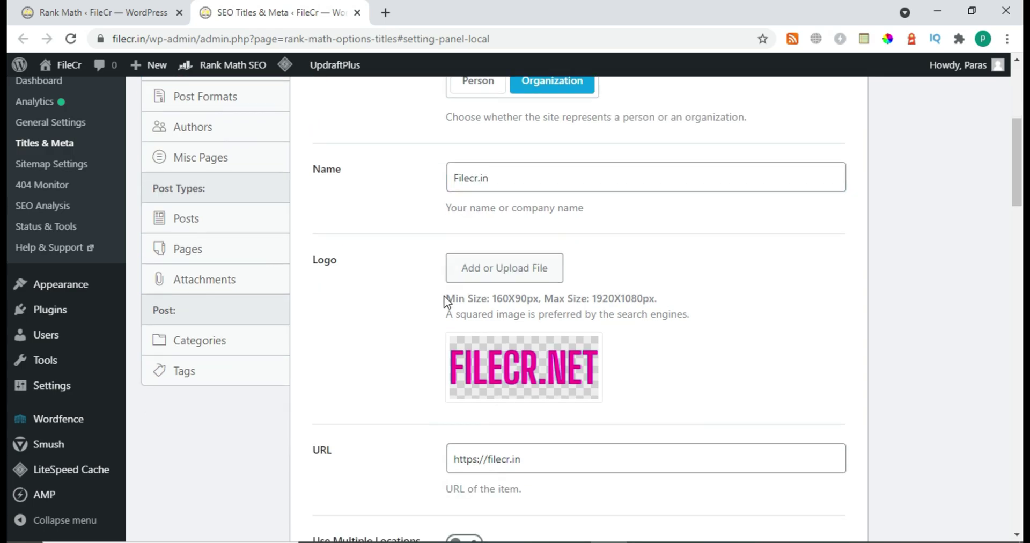
Step: Turn on Use Multiple Locations in the Local SEO settings
scroll(418, 287, down, 4)
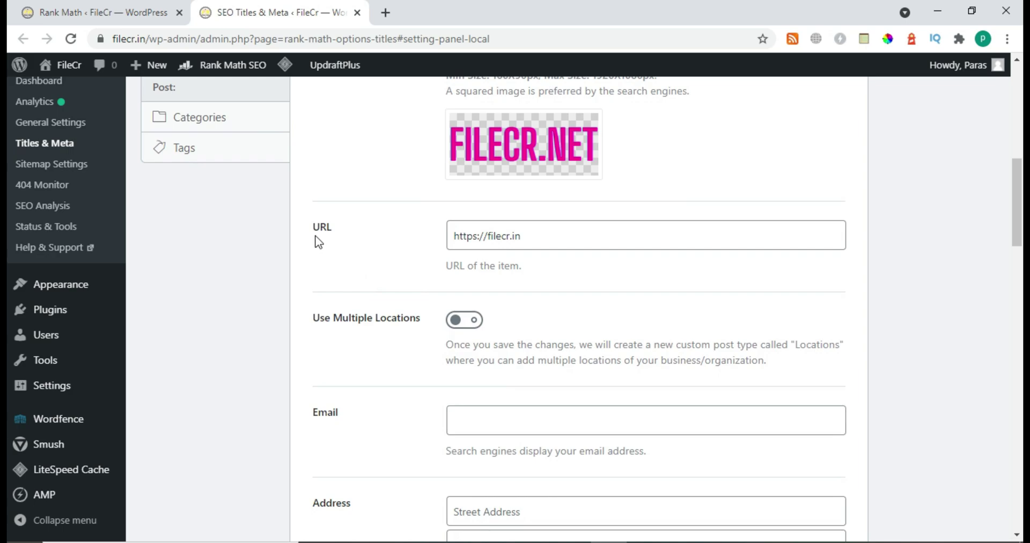
scroll(422, 281, down, 1)
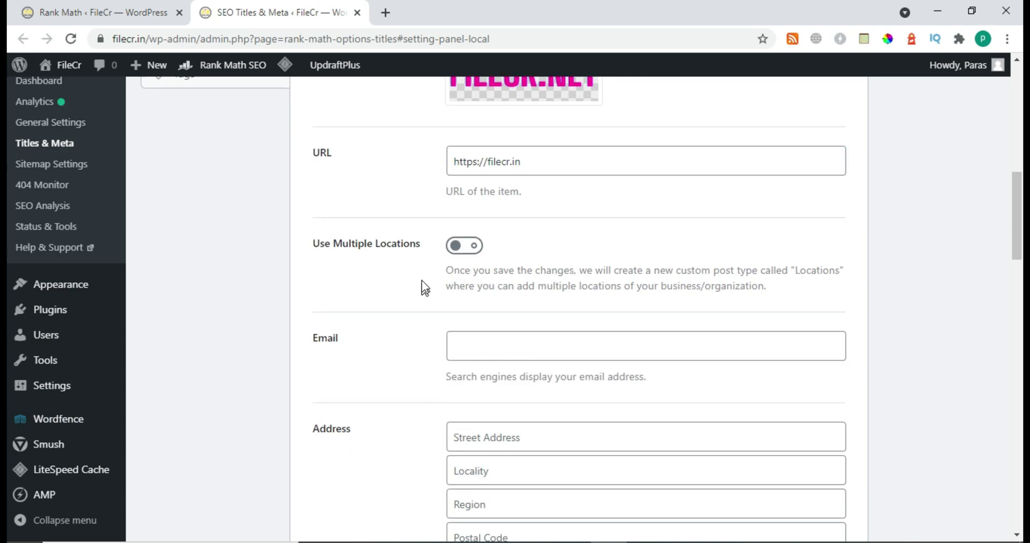
click(469, 256)
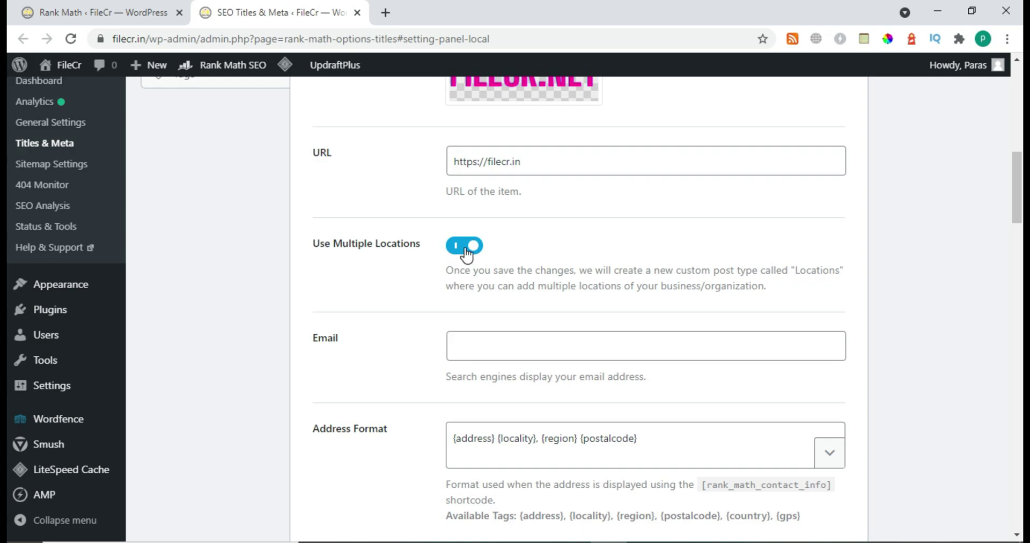
Step: Browse the preset layouts for the Address Format and close the list without choosing one
scroll(482, 397, down, 2)
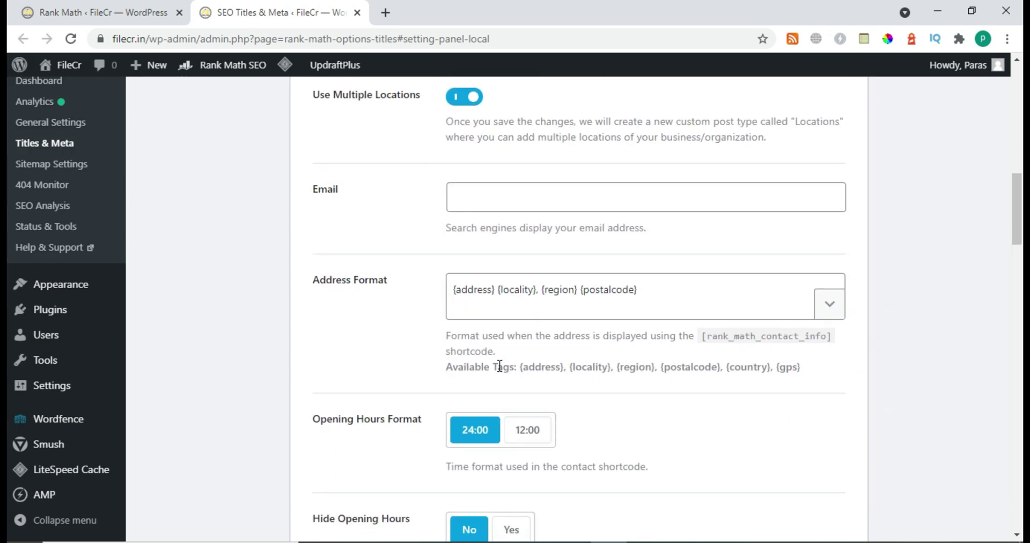
drag(453, 294, 495, 290)
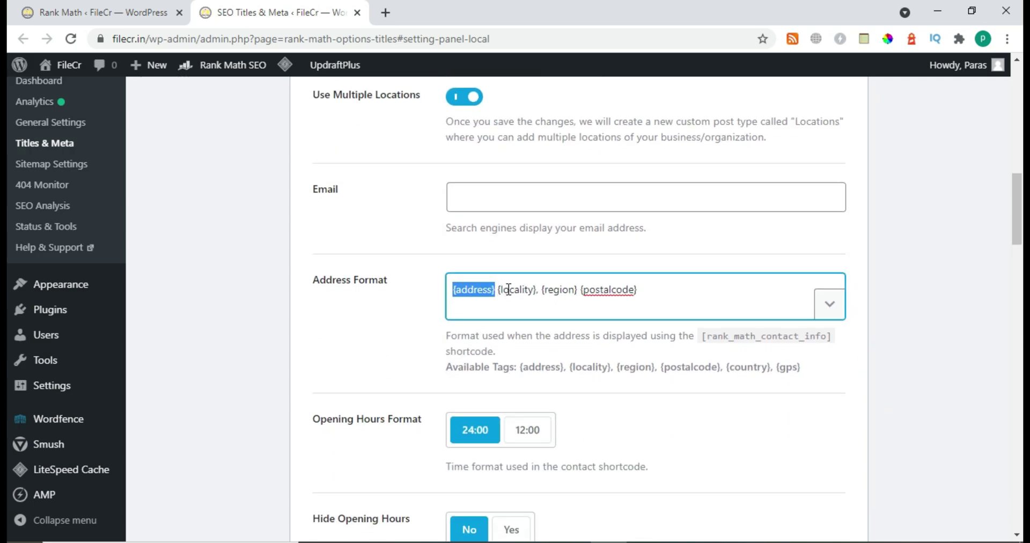
click(830, 303)
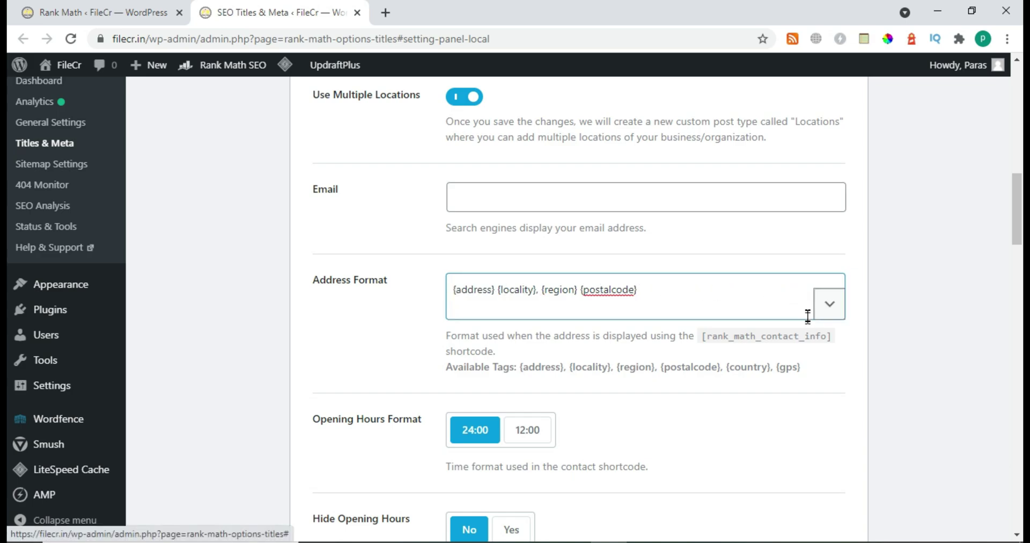
scroll(596, 389, down, 2)
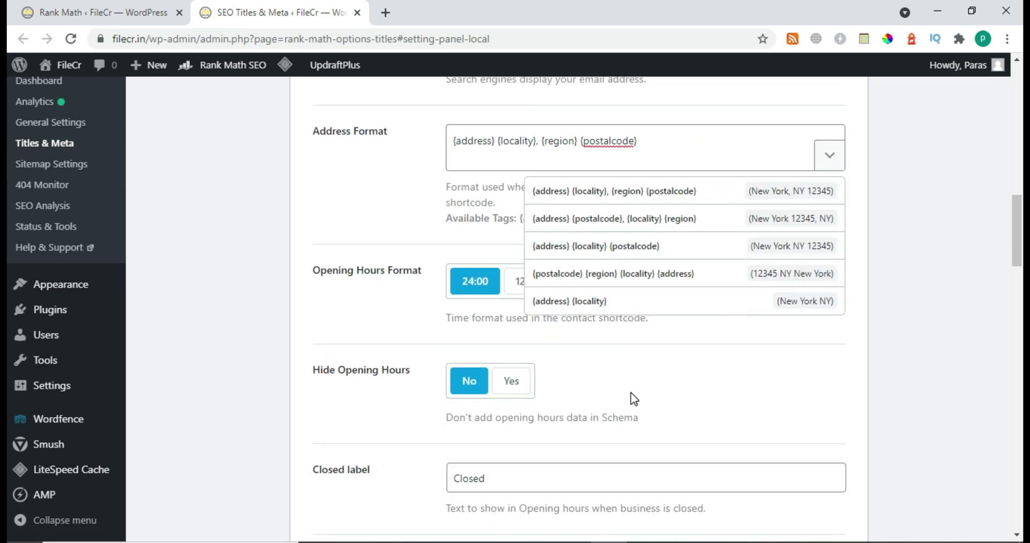
scroll(632, 384, up, 2)
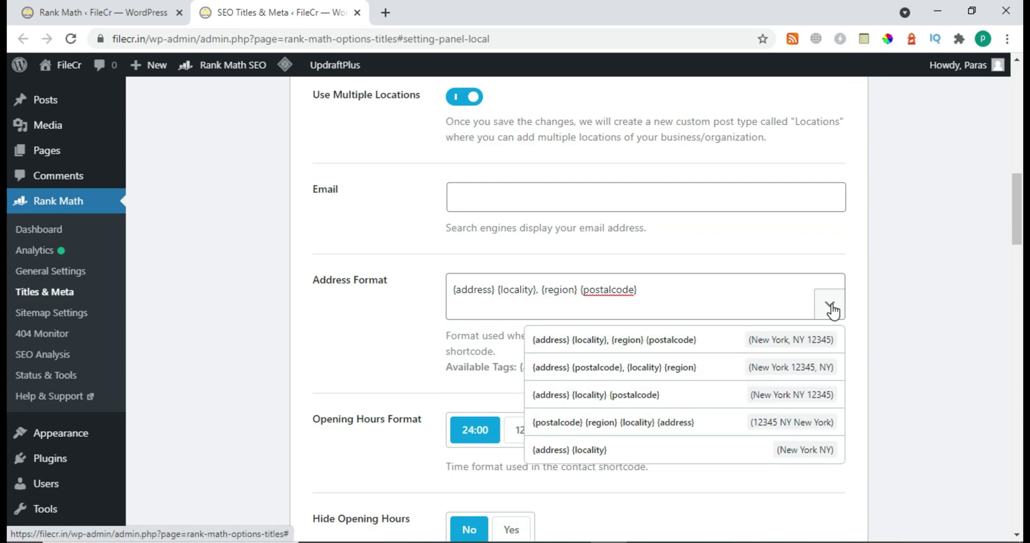
click(902, 294)
Step: Review the Email field, the opening hours format and visibility options, and the closed and open label texts
scroll(459, 316, up, 1)
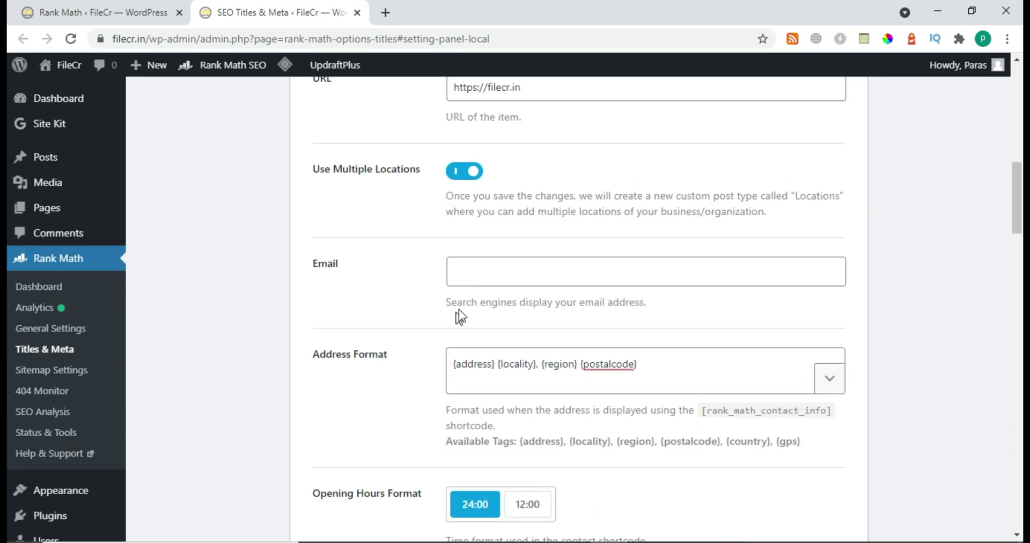
click(493, 277)
click(409, 302)
scroll(417, 253, down, 2)
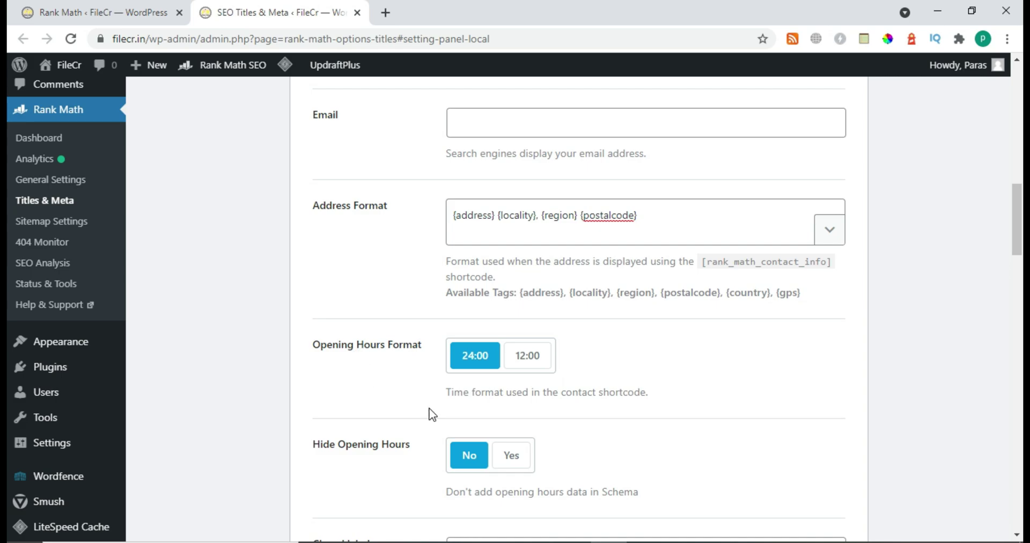
scroll(428, 410, down, 1)
scroll(426, 413, down, 1)
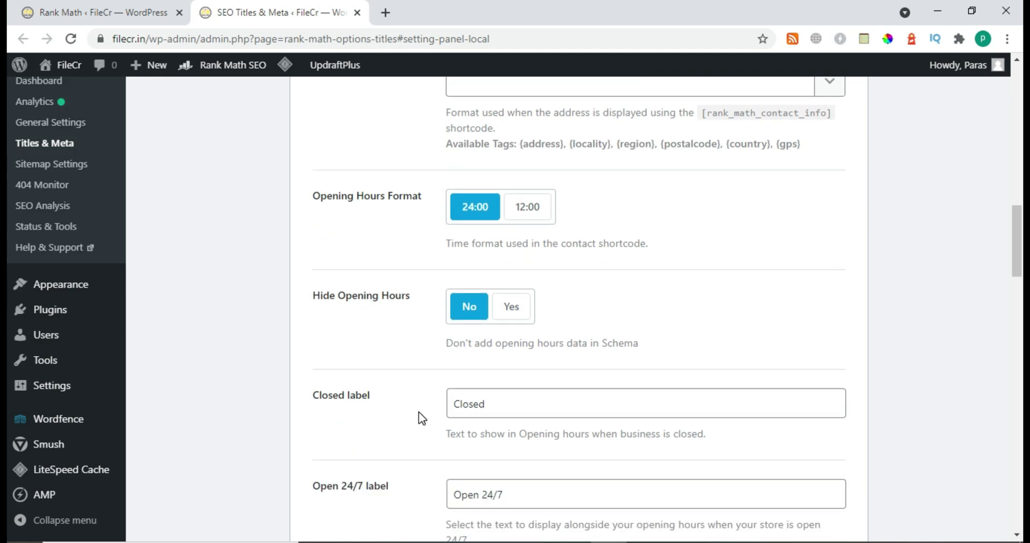
scroll(418, 411, down, 1)
scroll(416, 393, down, 2)
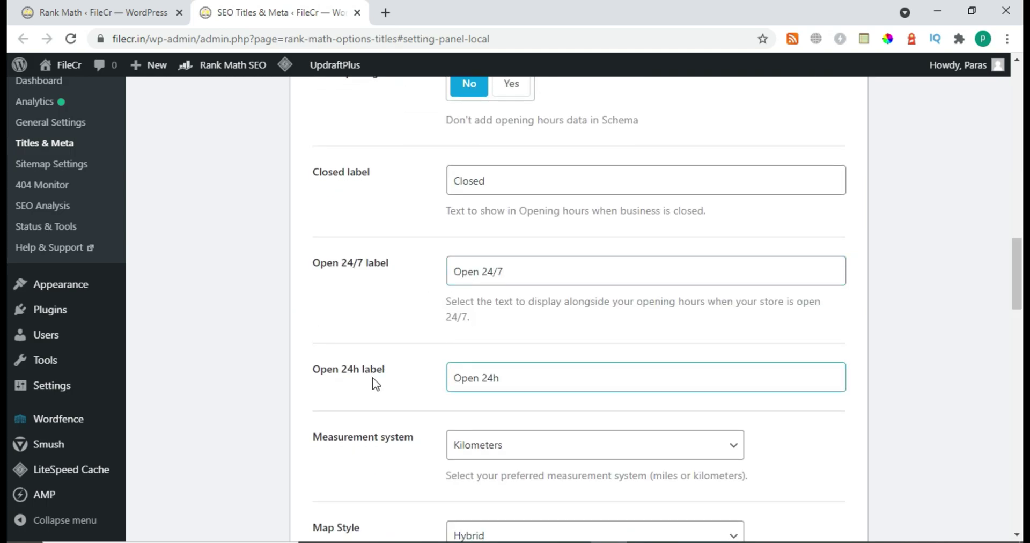
Step: Review the measurement system, map style, maximum number of locations, primary country and Show Route label options
scroll(408, 392, down, 2)
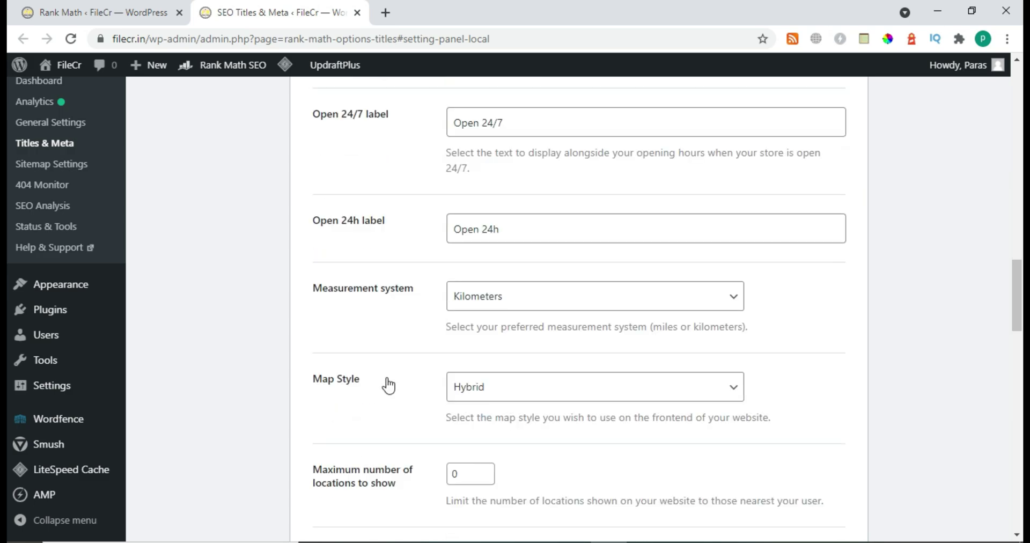
scroll(408, 340, down, 1)
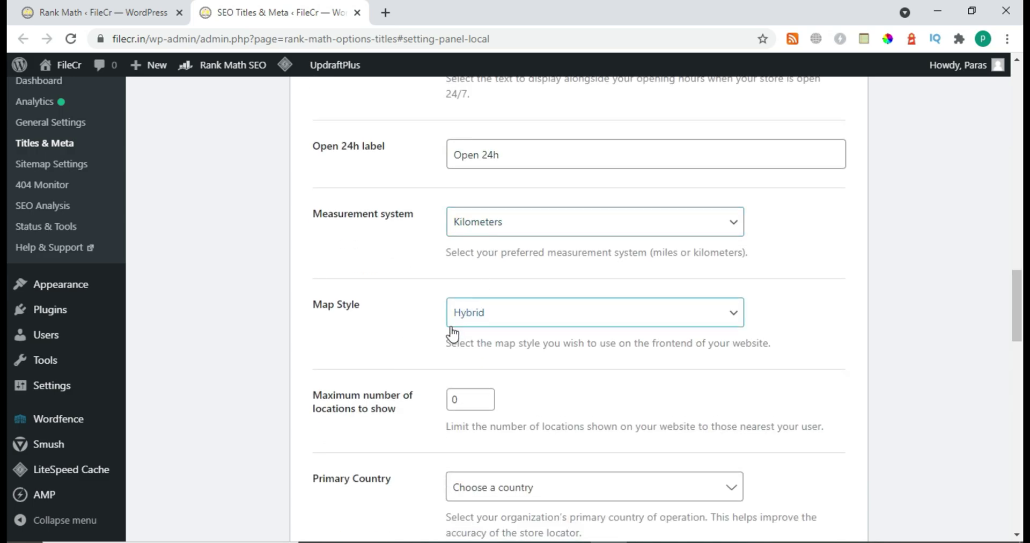
scroll(431, 387, down, 1)
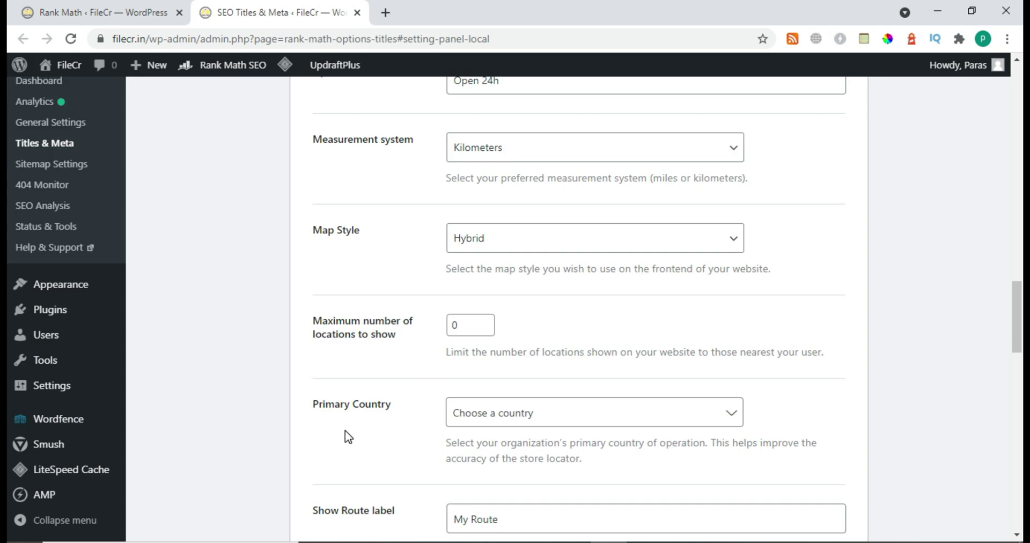
scroll(377, 427, down, 1)
scroll(483, 361, down, 2)
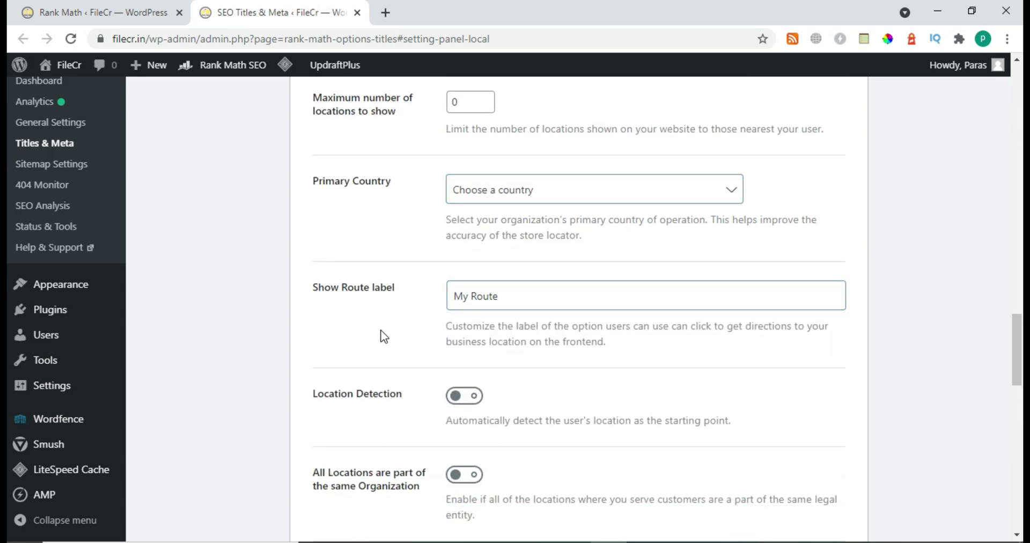
Step: Read the descriptions of the Location Detection, same-organization locations and Enhanced Search options
scroll(384, 336, down, 1)
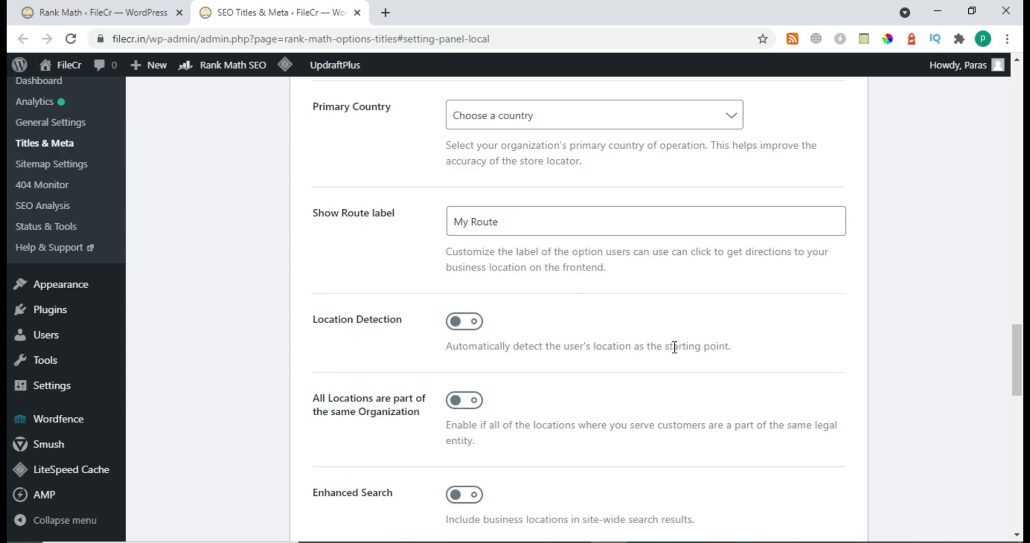
drag(674, 347, 757, 347)
click(756, 348)
drag(574, 349, 737, 348)
click(737, 347)
scroll(543, 377, down, 2)
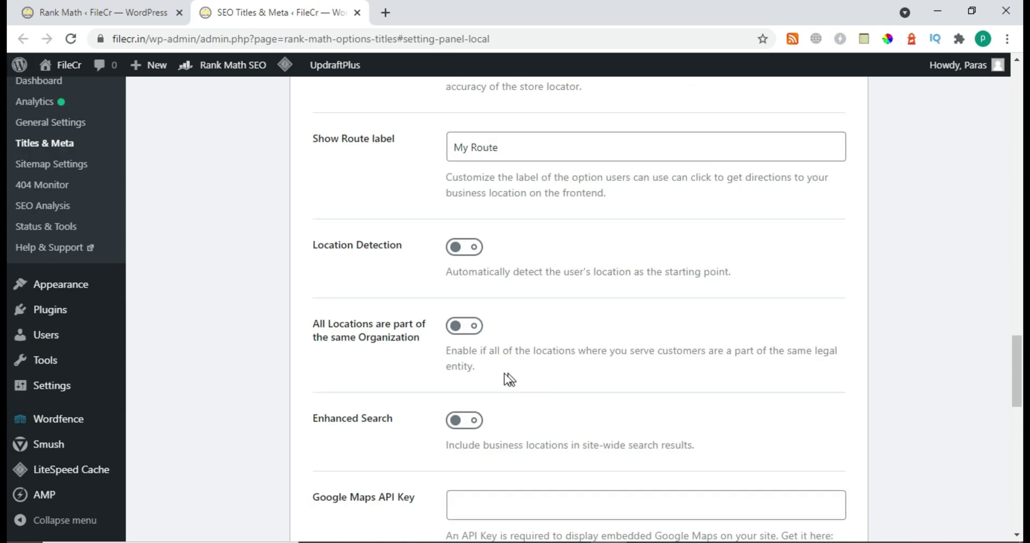
scroll(476, 390, down, 2)
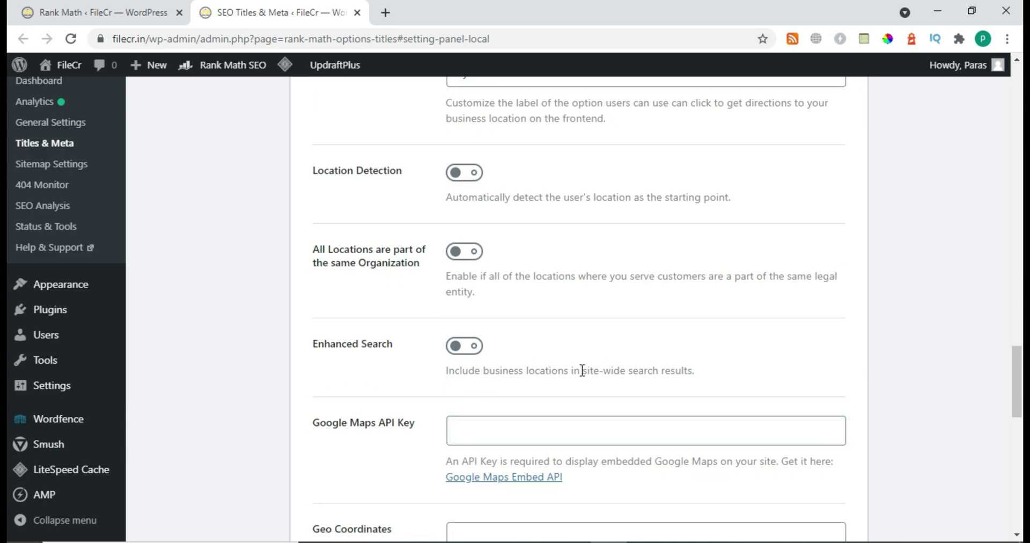
drag(582, 370, 708, 375)
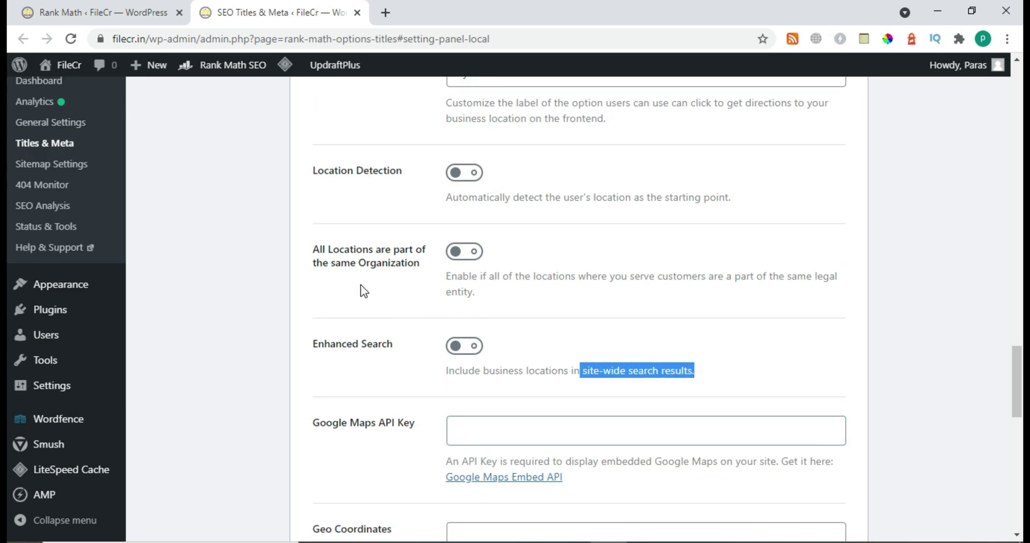
Step: Review the Google Maps API Key, Geo Coordinates, Locations Post Type Base and Locations Category Base fields
scroll(386, 327, down, 4)
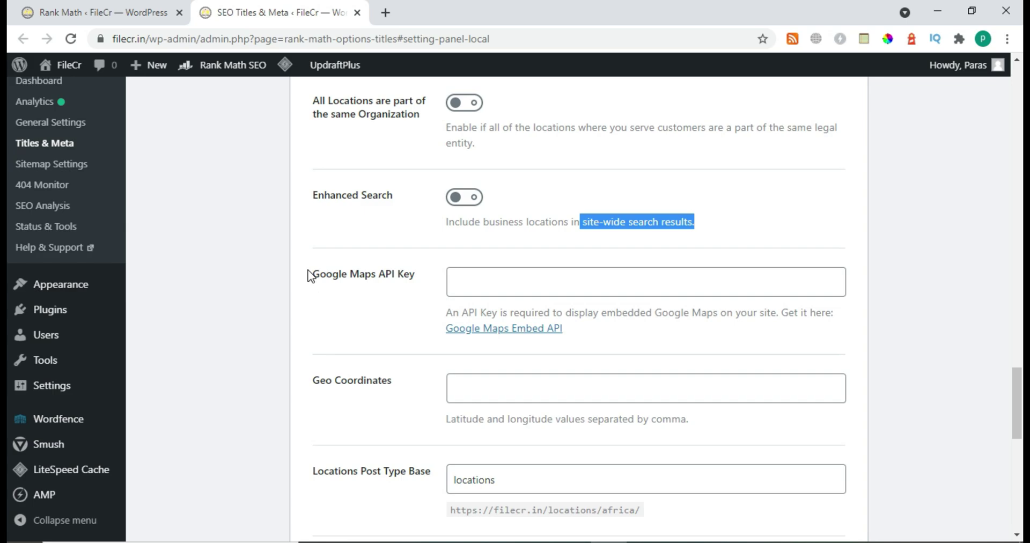
drag(309, 277, 427, 285)
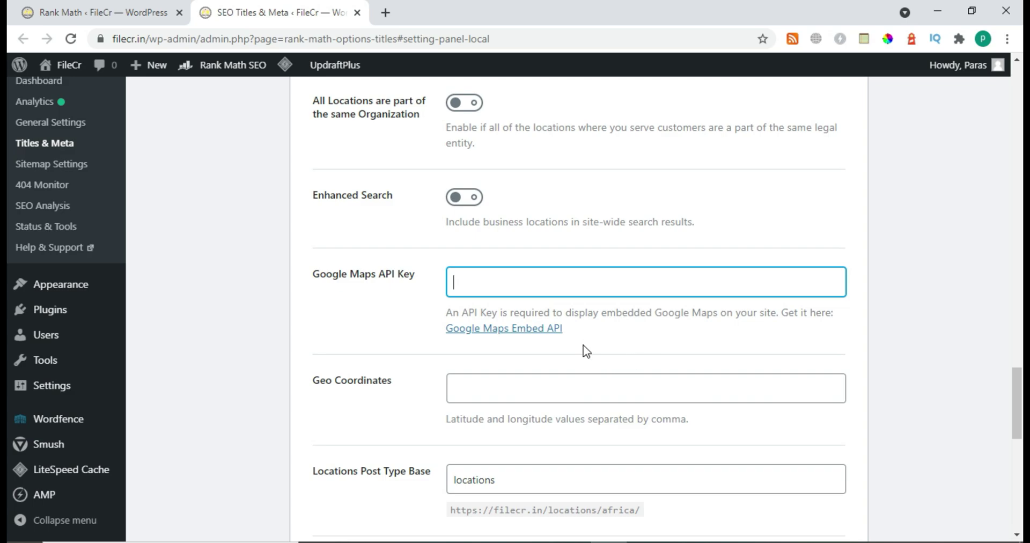
scroll(389, 384, down, 3)
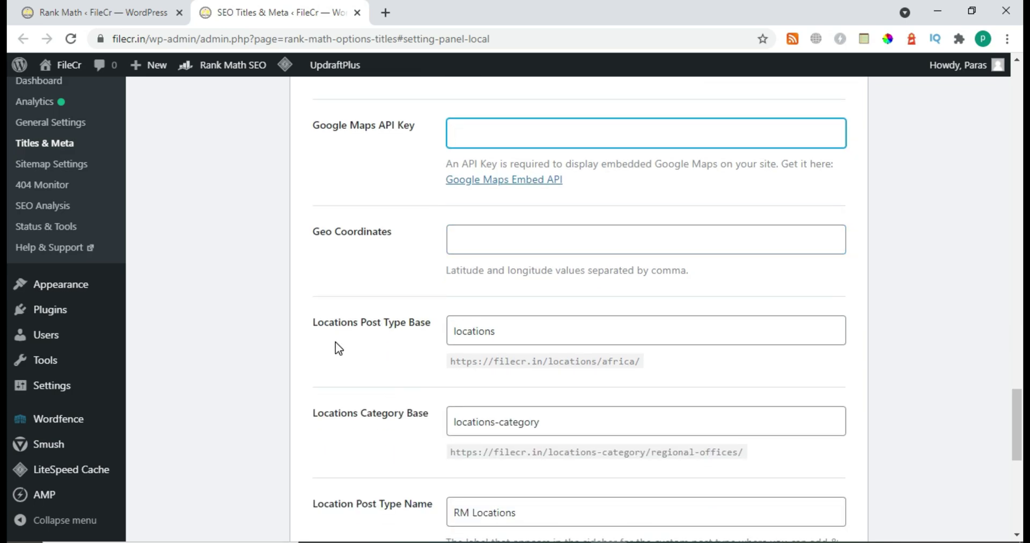
scroll(335, 342, down, 2)
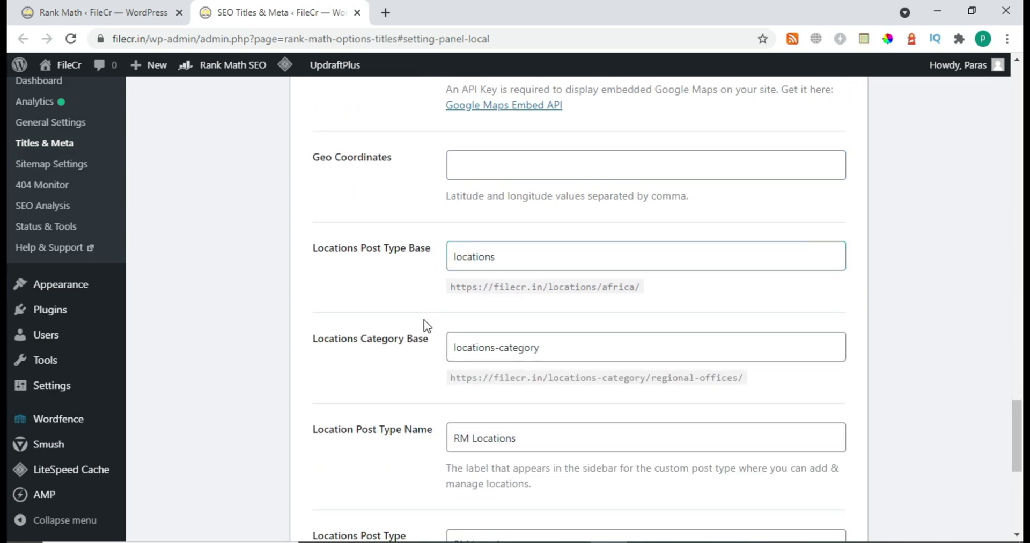
scroll(373, 351, down, 3)
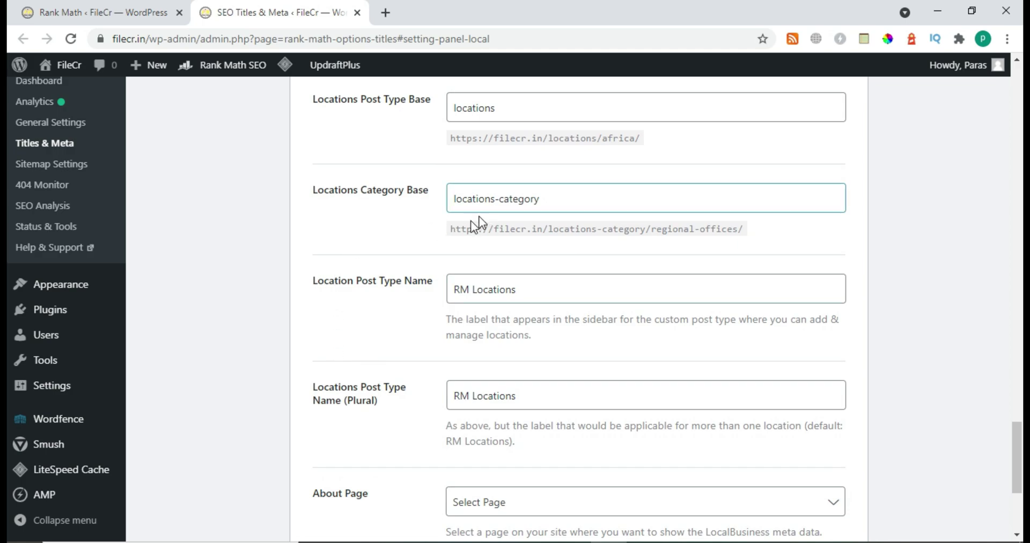
Step: Review the location post type name fields and open the About Page and Contact Page selectors without choosing a page
click(432, 356)
scroll(432, 356, down, 3)
click(508, 356)
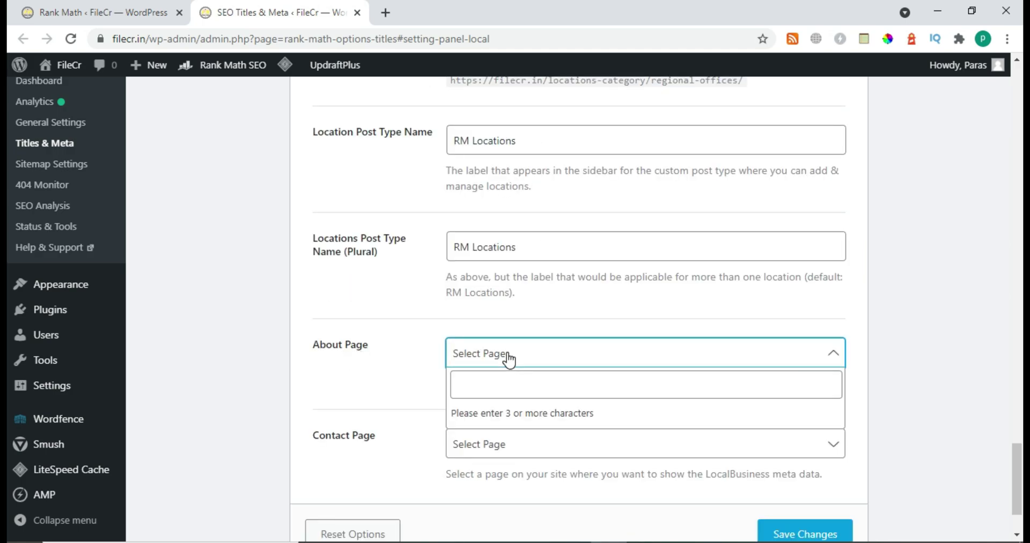
click(507, 356)
click(465, 443)
click(467, 442)
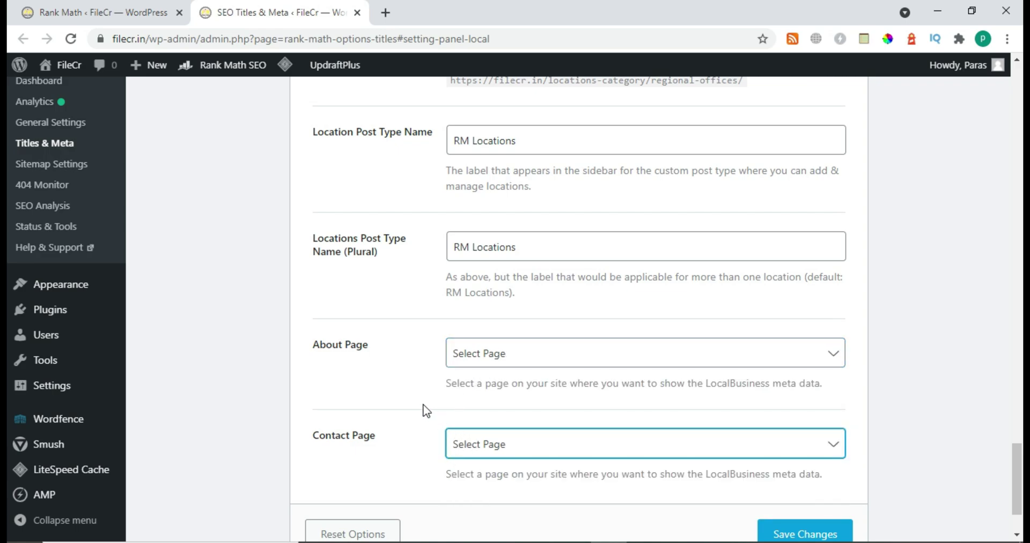
Step: Close the Local SEO settings without saving and return to the Rank Math modules overview
scroll(414, 406, up, 20)
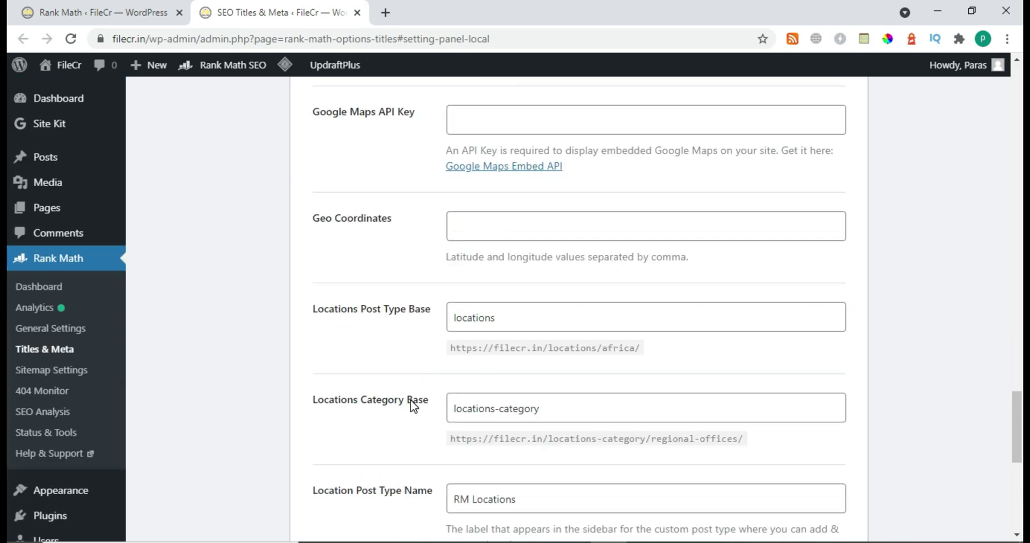
scroll(410, 400, up, 15)
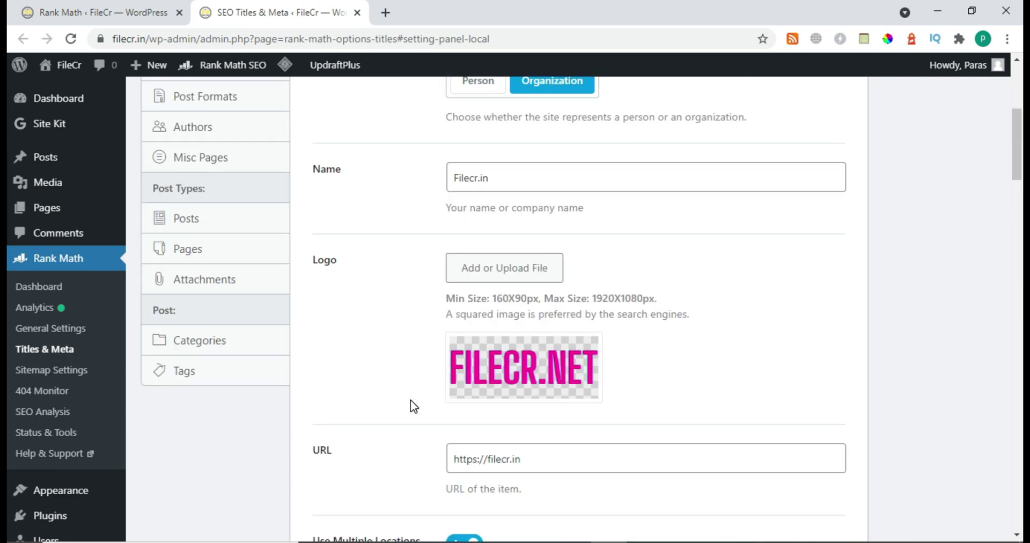
click(142, 11)
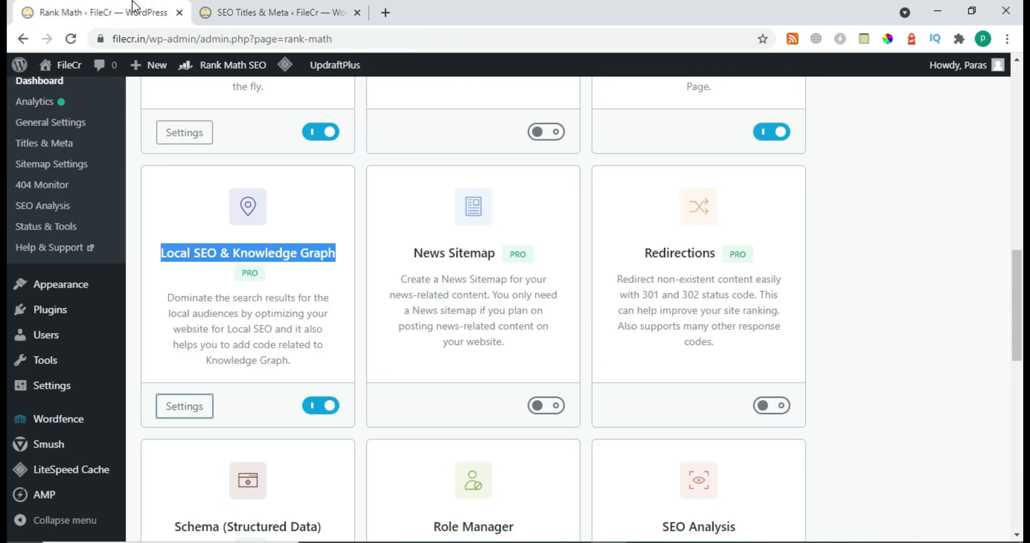
click(355, 13)
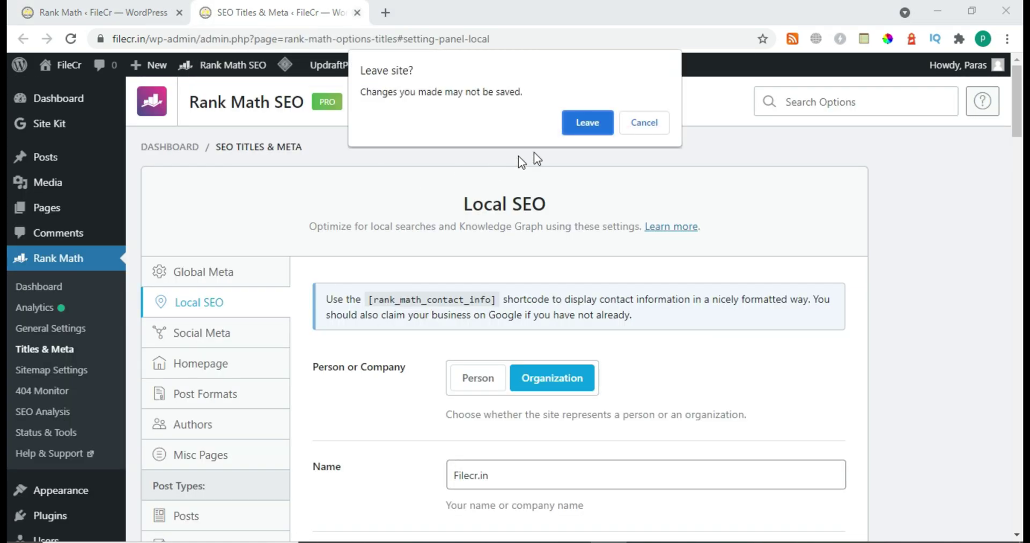
click(586, 124)
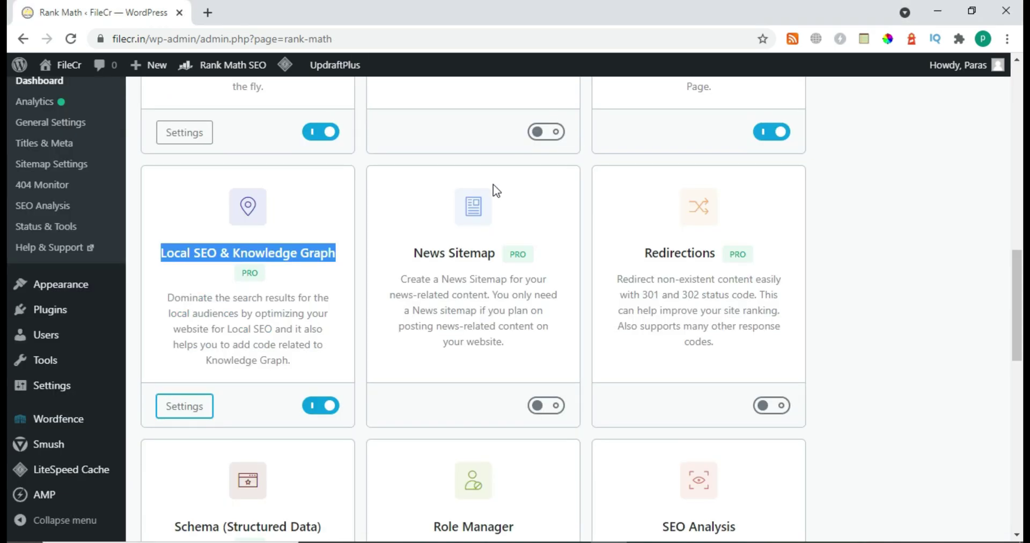
Step: Enable the News Sitemap module and open its settings in a new tab
click(364, 326)
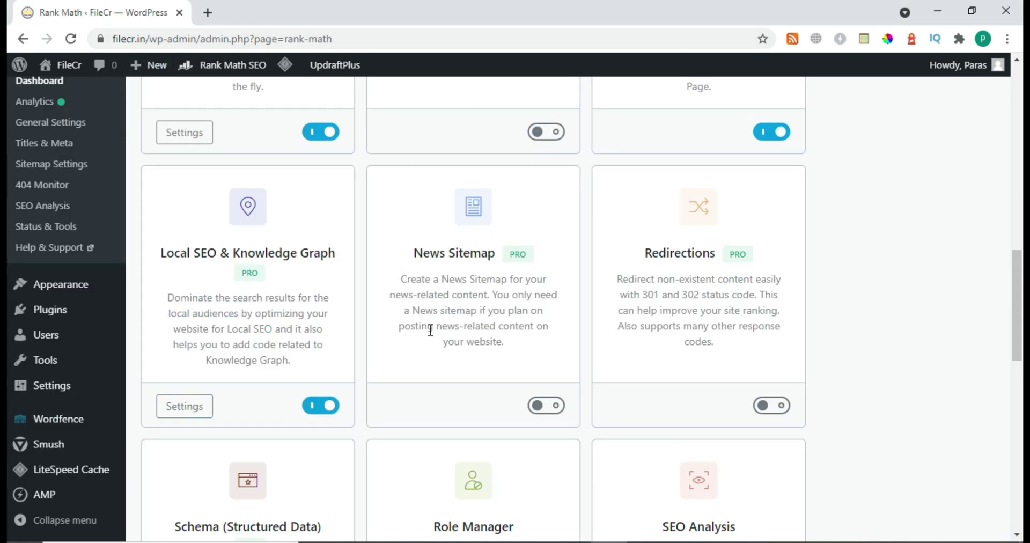
drag(410, 258, 489, 255)
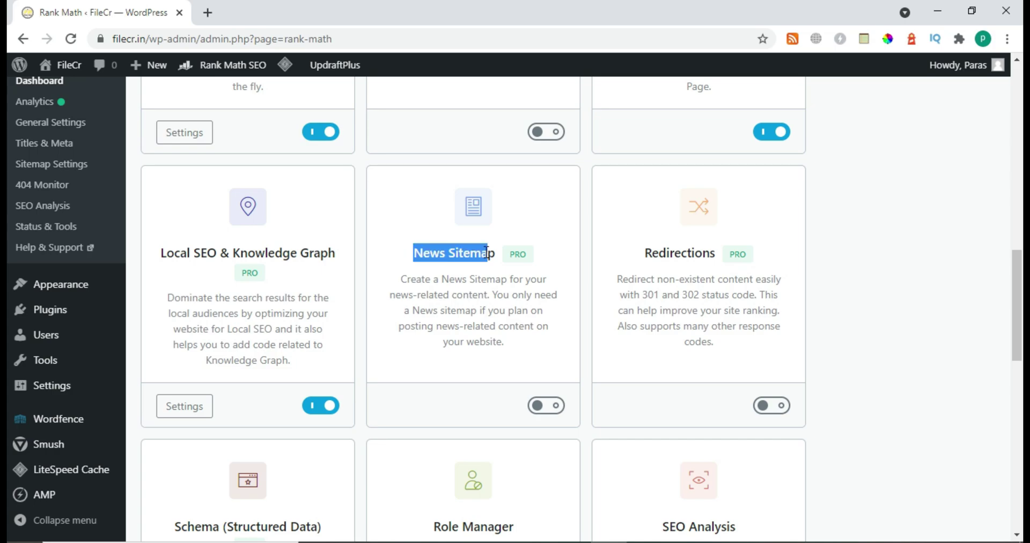
click(494, 386)
click(546, 406)
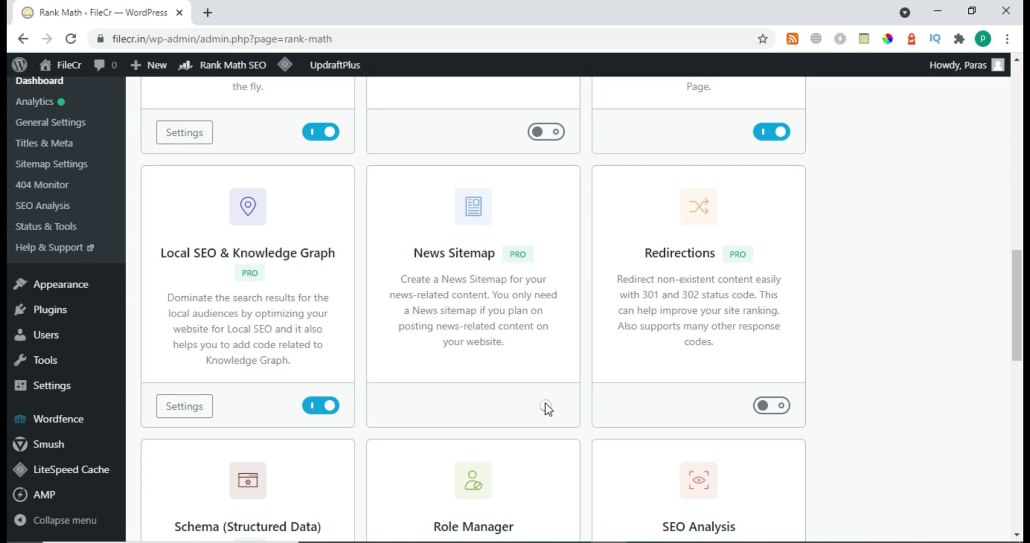
middle_click(395, 413)
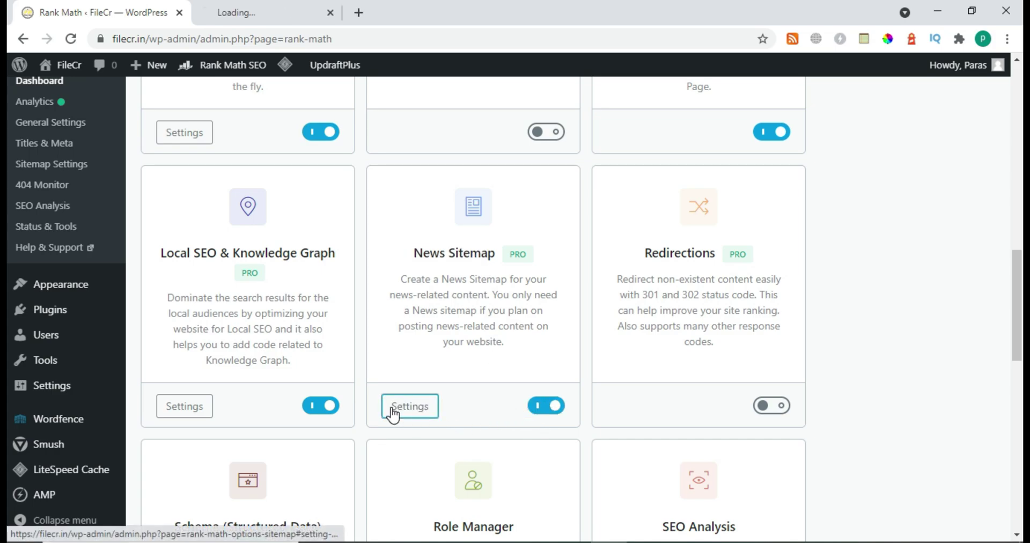
click(244, 7)
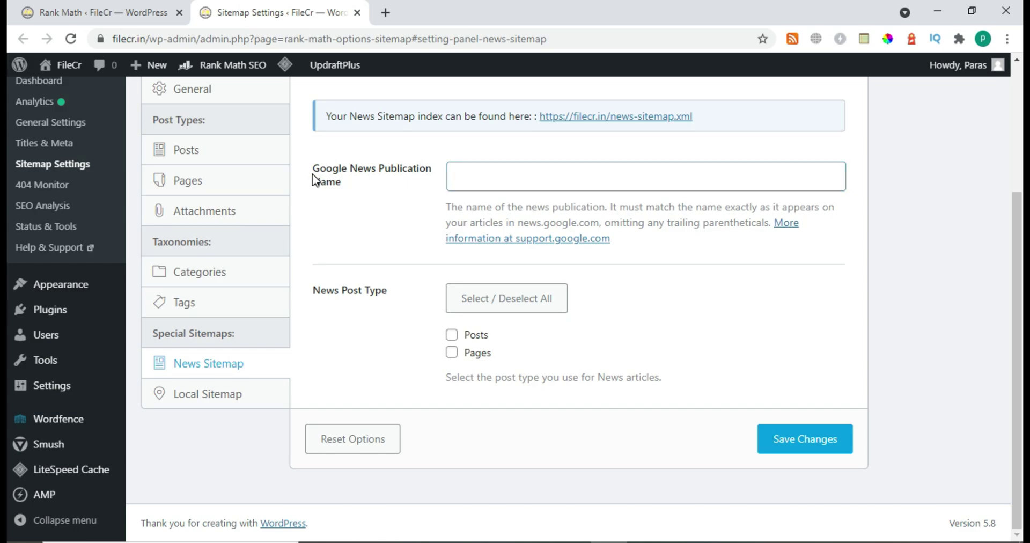
Step: Enter wpnews as the Google News Publication Name
drag(312, 174, 386, 194)
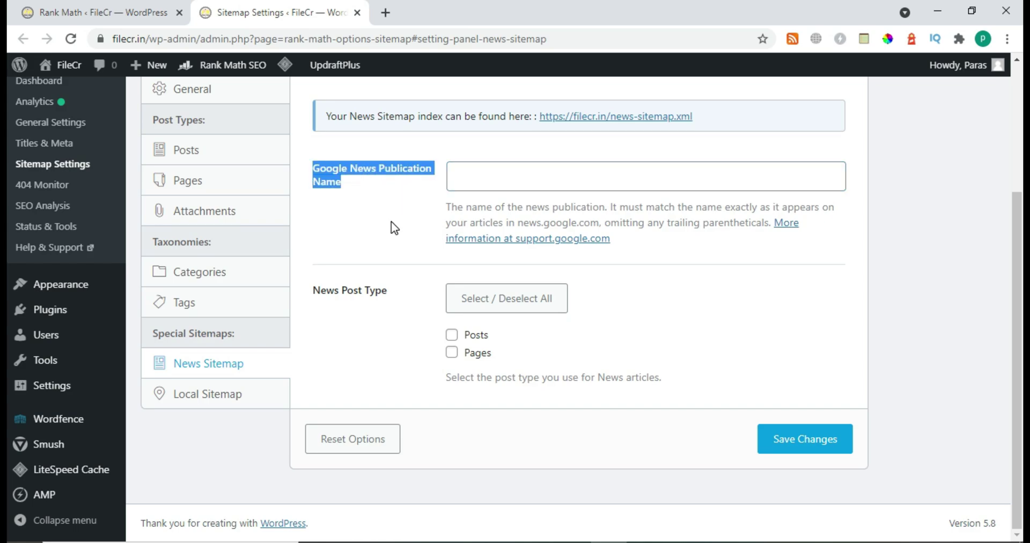
click(492, 181)
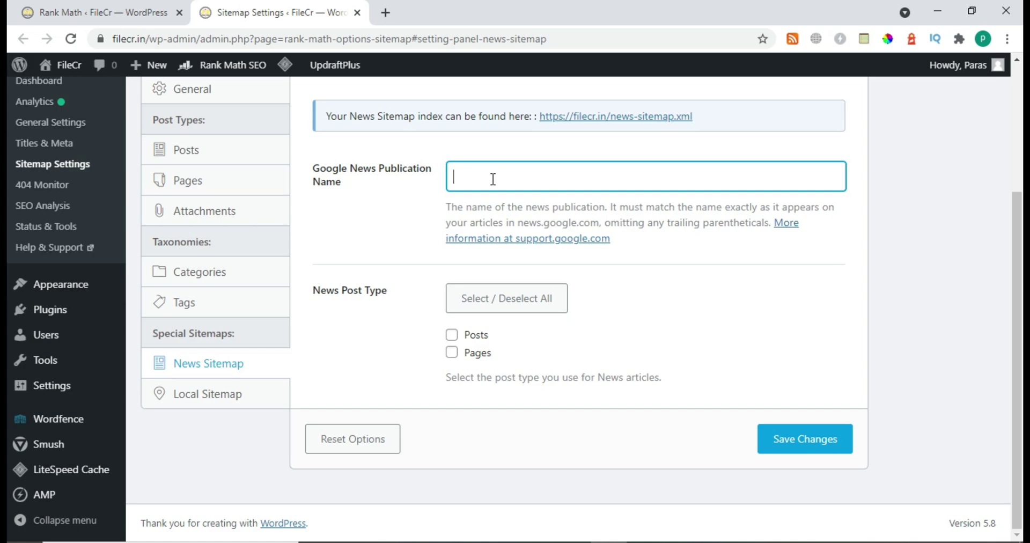
text(wpnews)
double_click(472, 177)
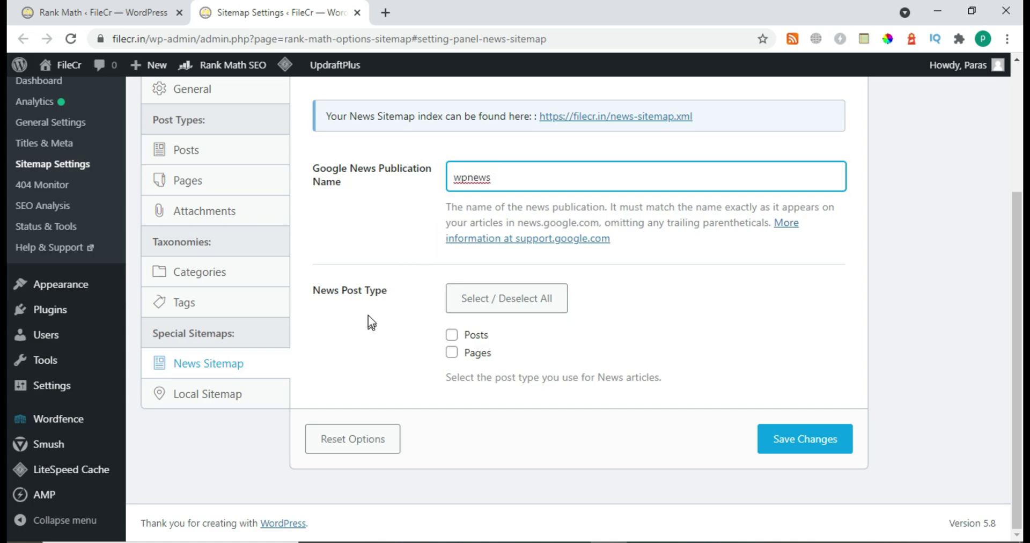
Step: Review the News Post Type options and the News Sitemap page, and close these settings without saving
drag(326, 290, 368, 295)
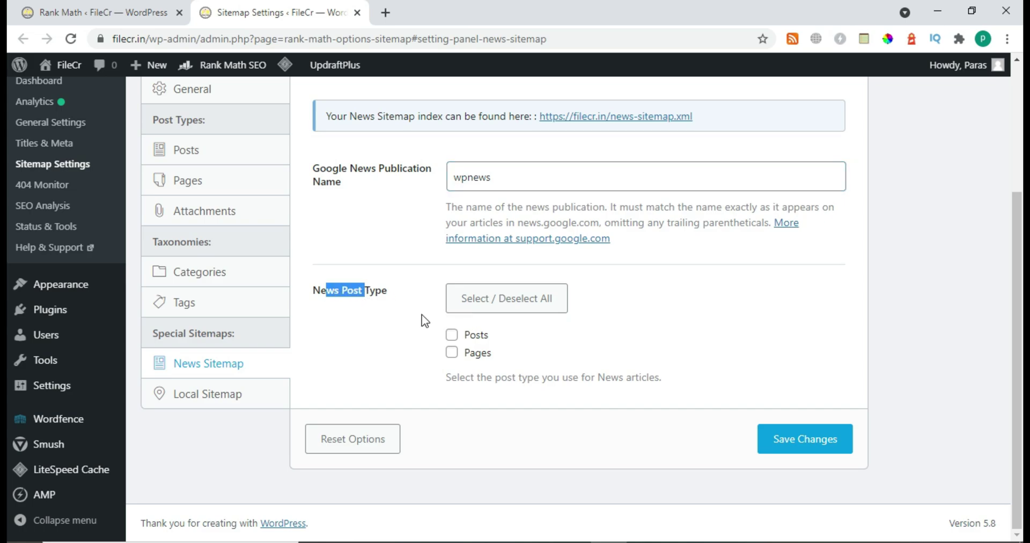
click(402, 322)
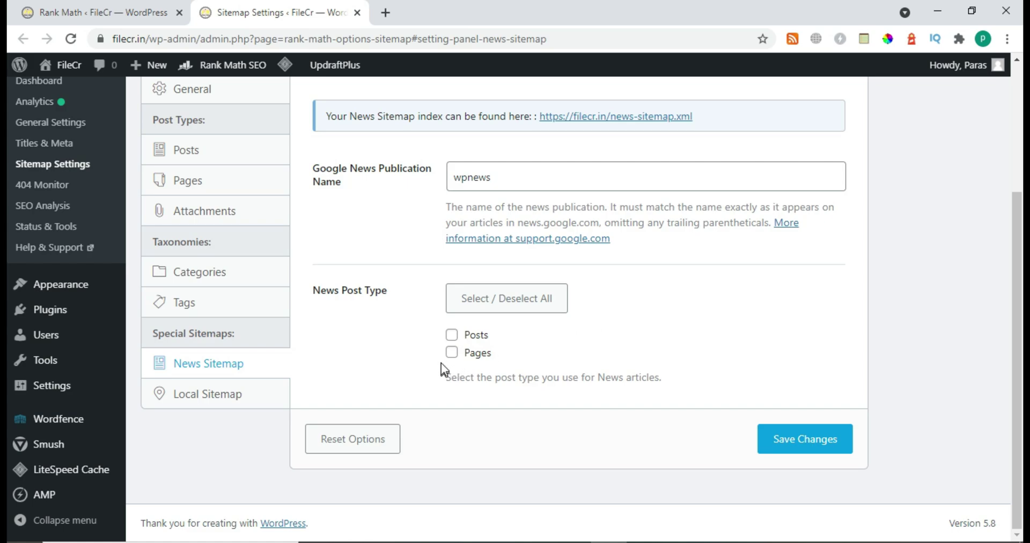
scroll(531, 324, up, 2)
scroll(522, 325, up, 2)
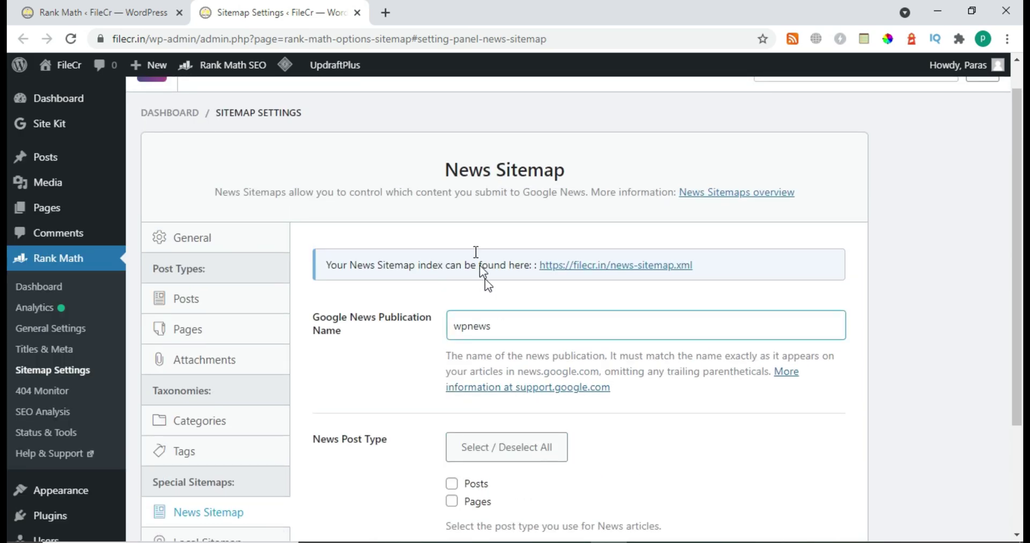
drag(441, 153, 607, 163)
scroll(464, 358, down, 3)
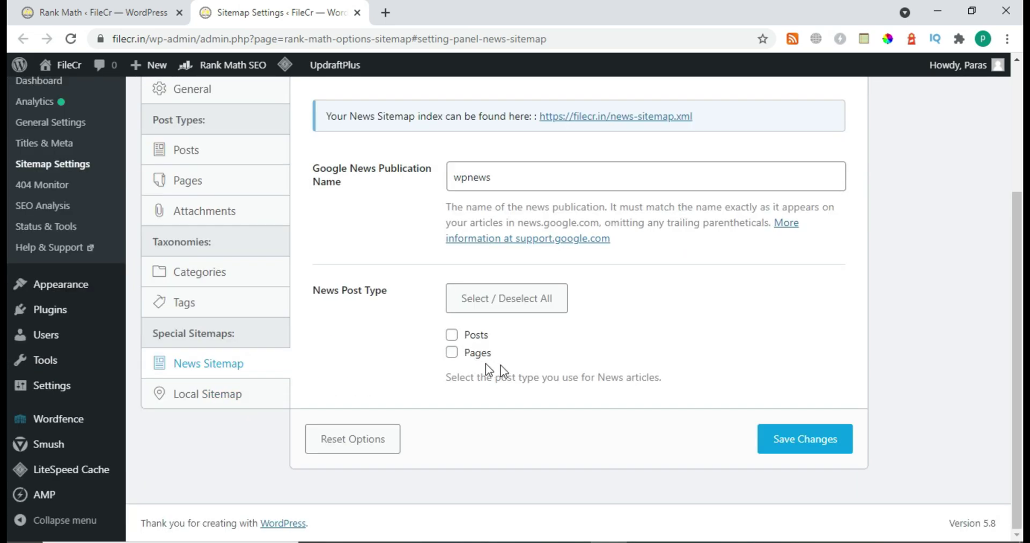
scroll(449, 328, up, 2)
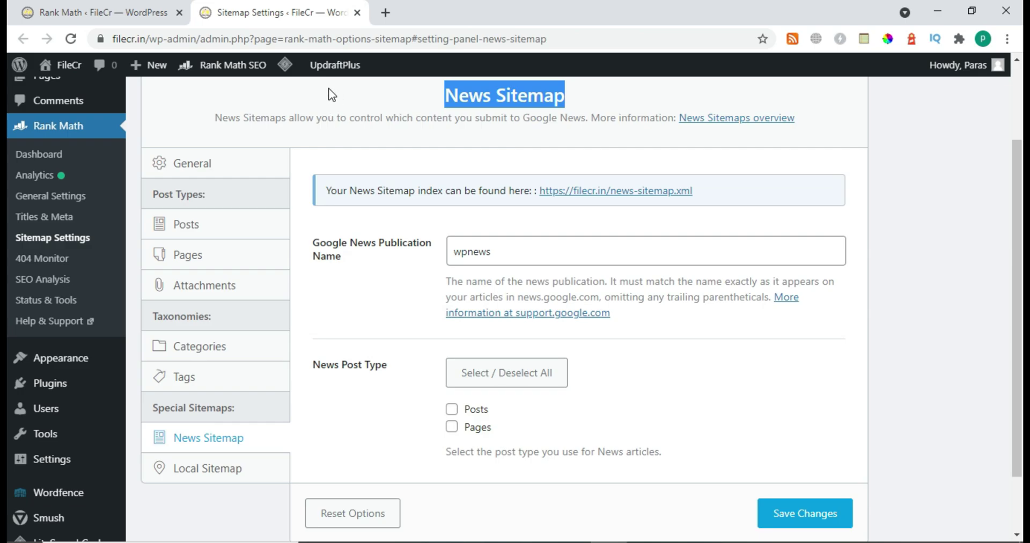
click(357, 13)
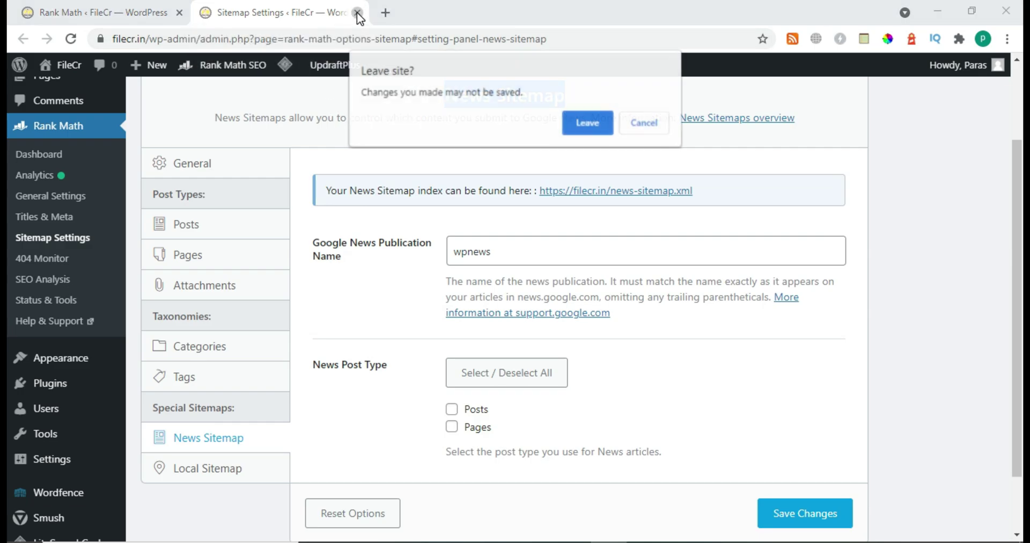
click(589, 119)
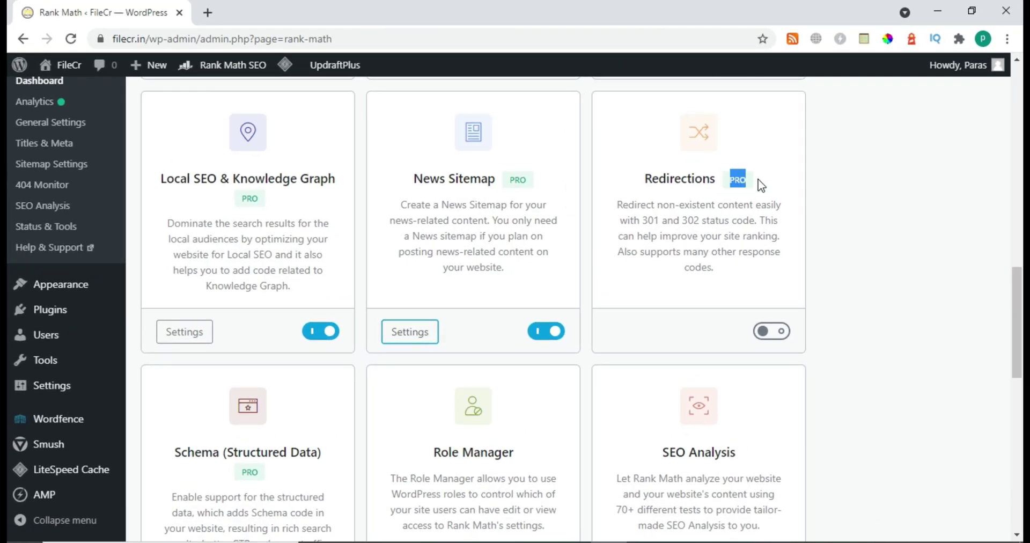
Step: Enable the Redirections module and open its settings in a new tab
click(768, 333)
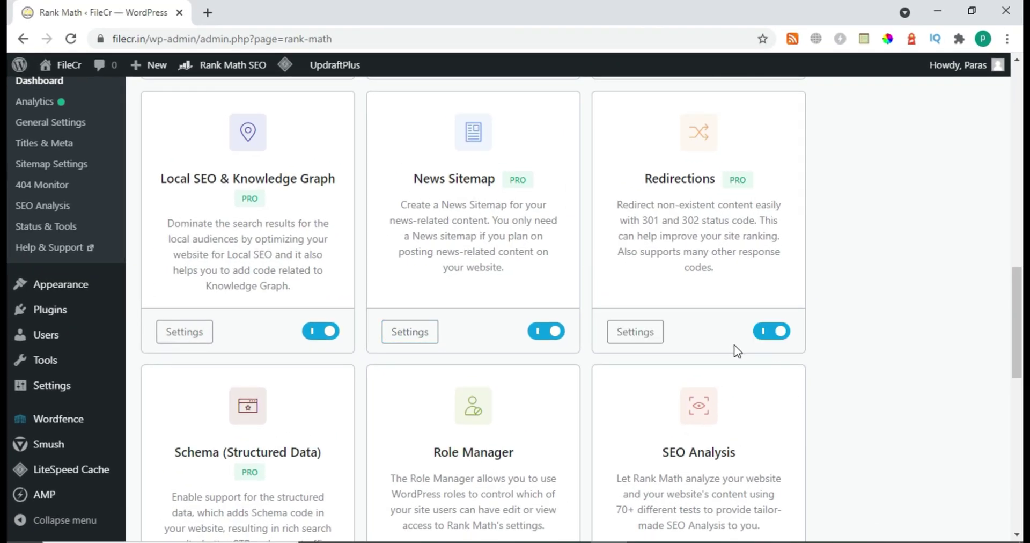
ctrl+click(623, 341)
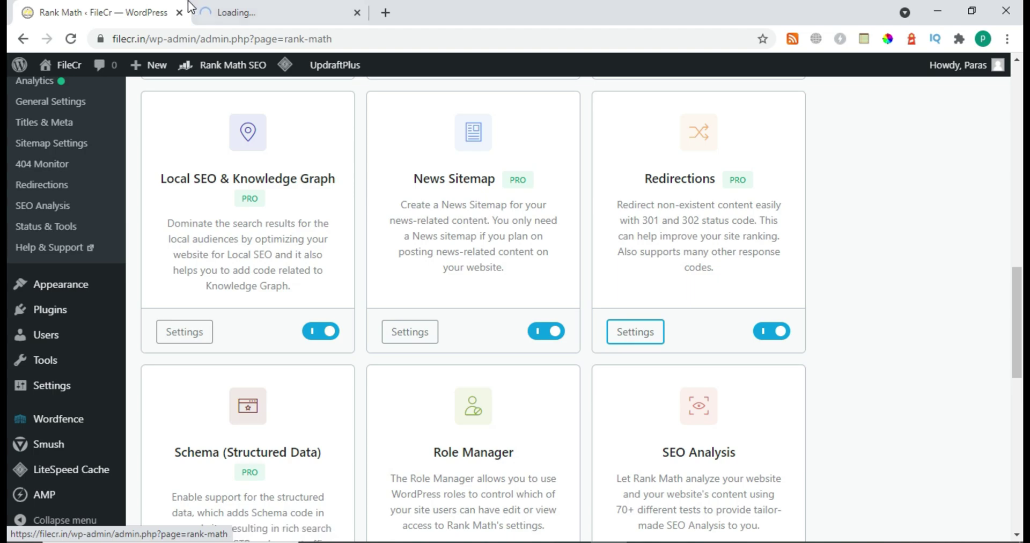
click(256, 2)
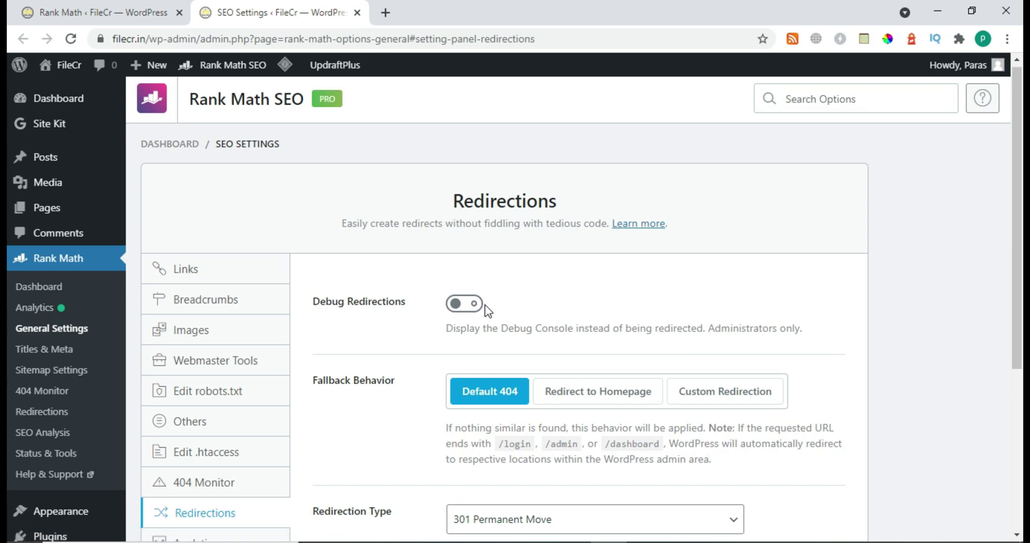
Step: Set the Fallback Behavior for redirections to Redirect to Homepage
scroll(444, 307, down, 3)
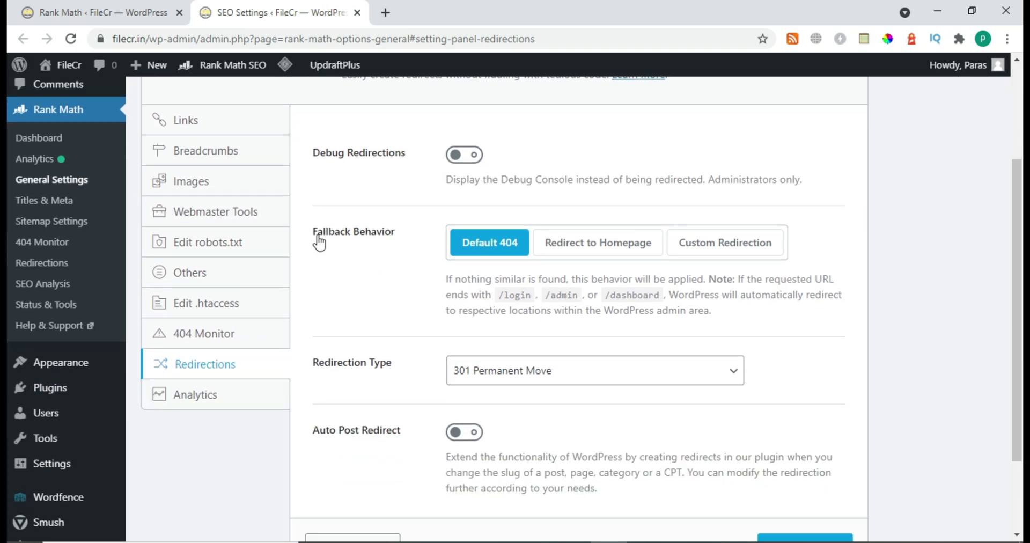
drag(319, 242, 402, 236)
click(404, 240)
click(570, 248)
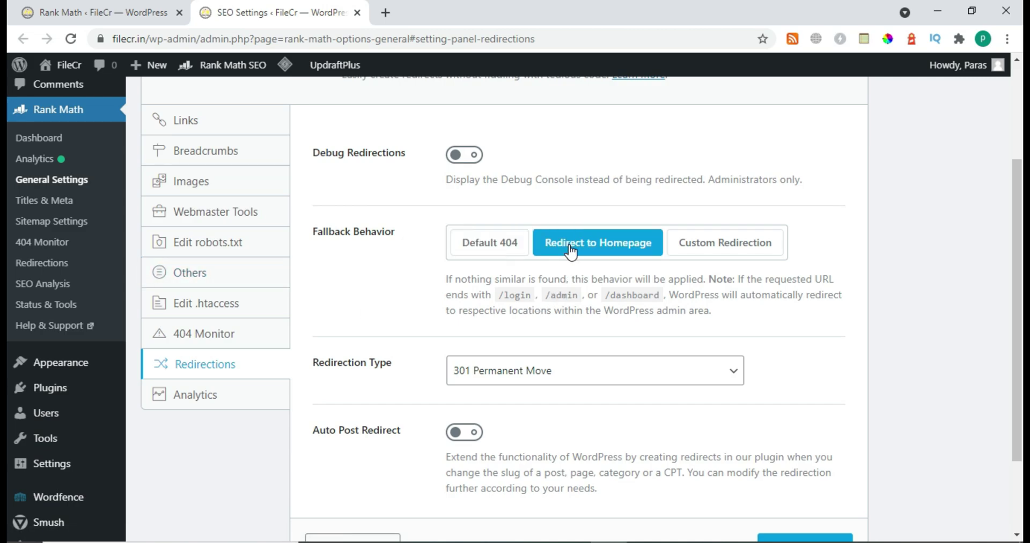
Step: Browse the available Redirection Type options and close the list without changing the selection
scroll(682, 259, down, 2)
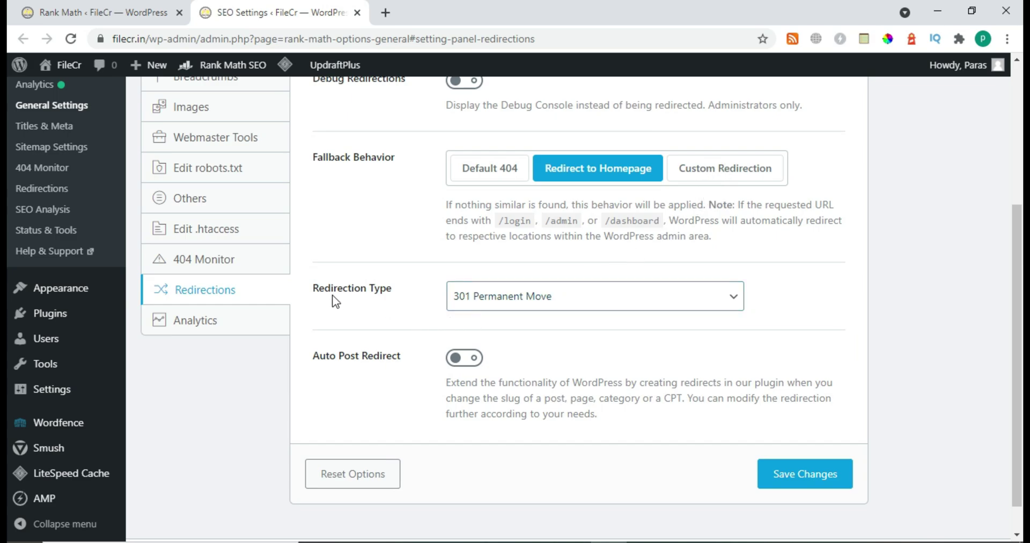
click(498, 300)
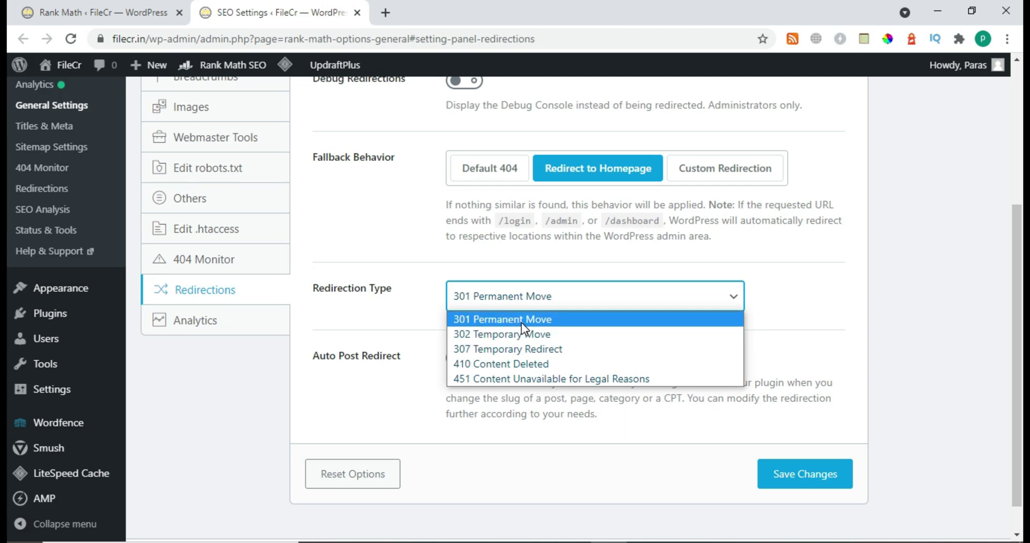
click(790, 307)
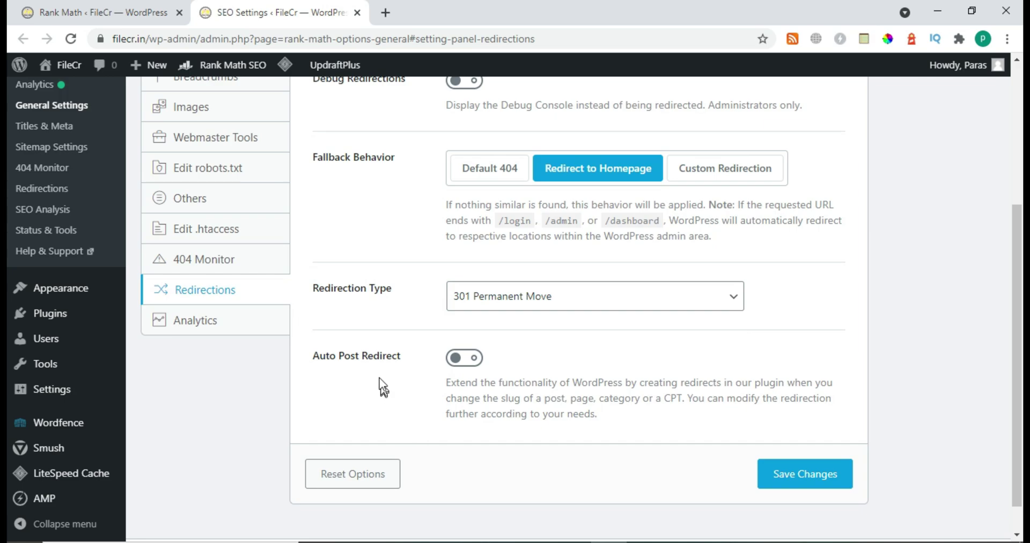
Step: Save the Redirections settings with Auto Post Redirect left off, and close their tab to return to the module list
click(471, 370)
click(470, 370)
click(802, 478)
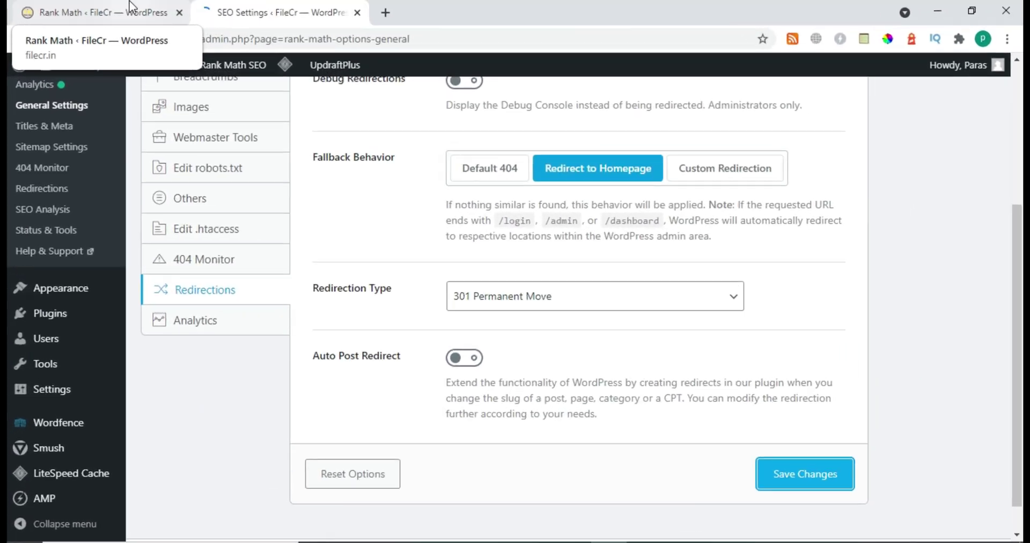
click(613, 137)
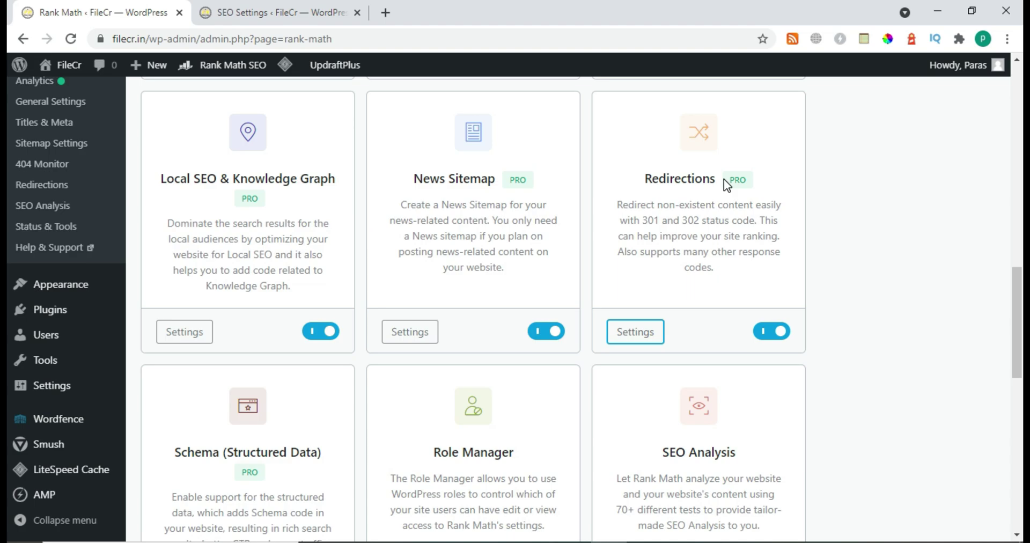
scroll(557, 221, down, 5)
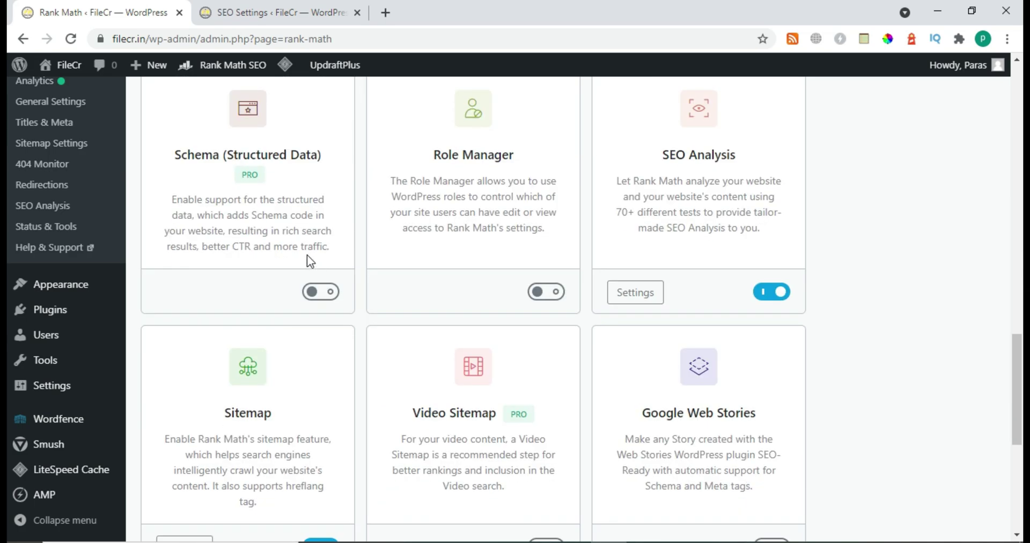
scroll(303, 247, up, 1)
click(357, 13)
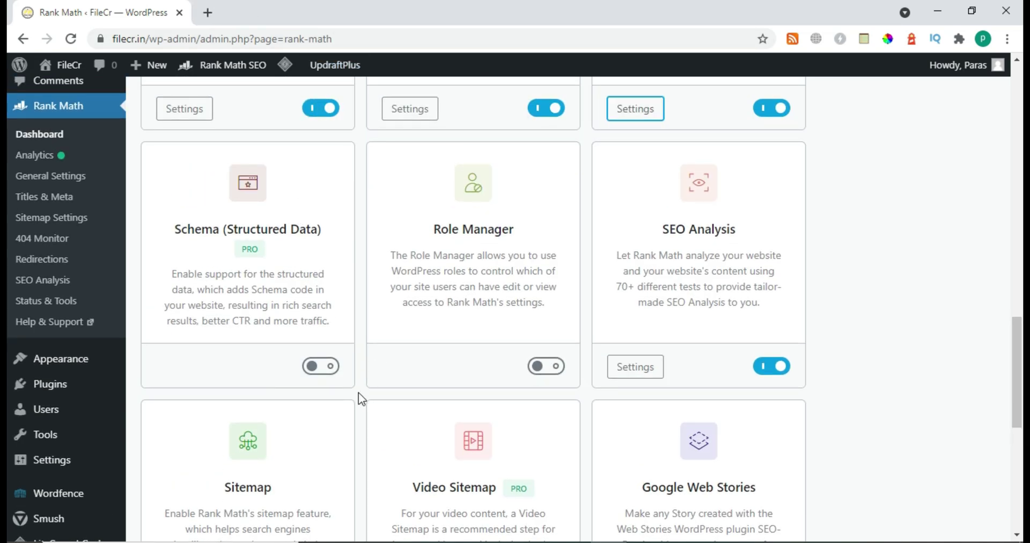
Step: Enable the Schema (Structured Data) module and open its settings for Posts in a new tab
click(333, 367)
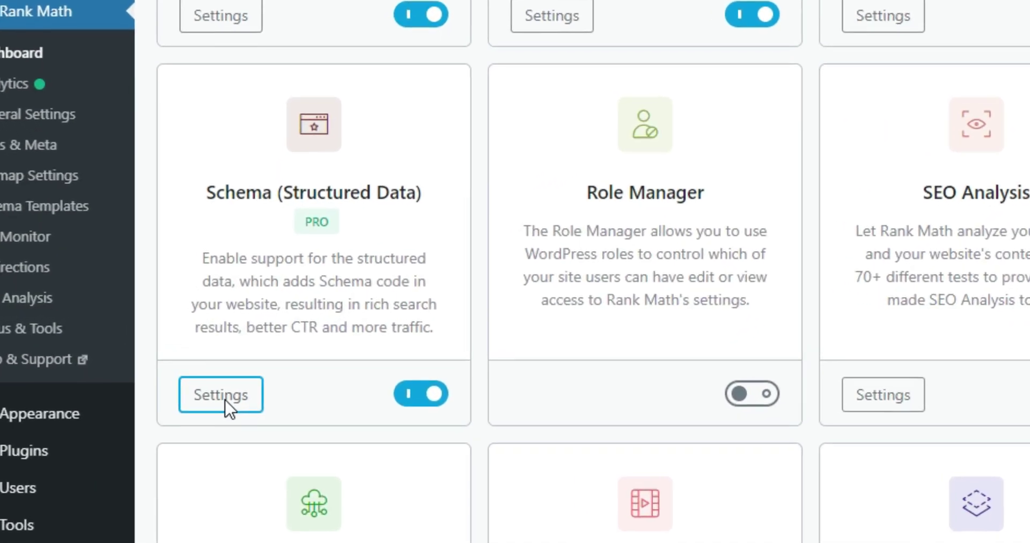
middle_click(225, 404)
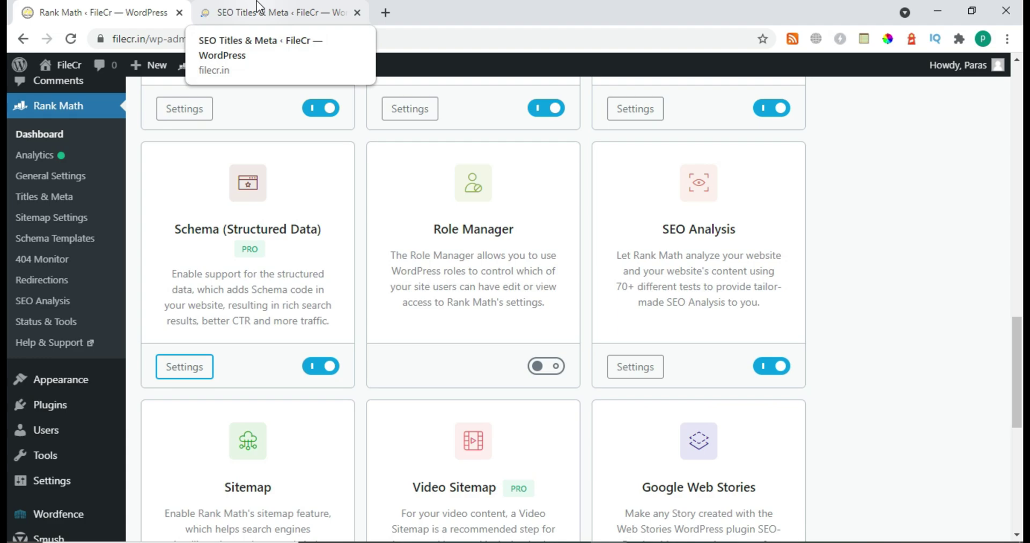
click(259, 7)
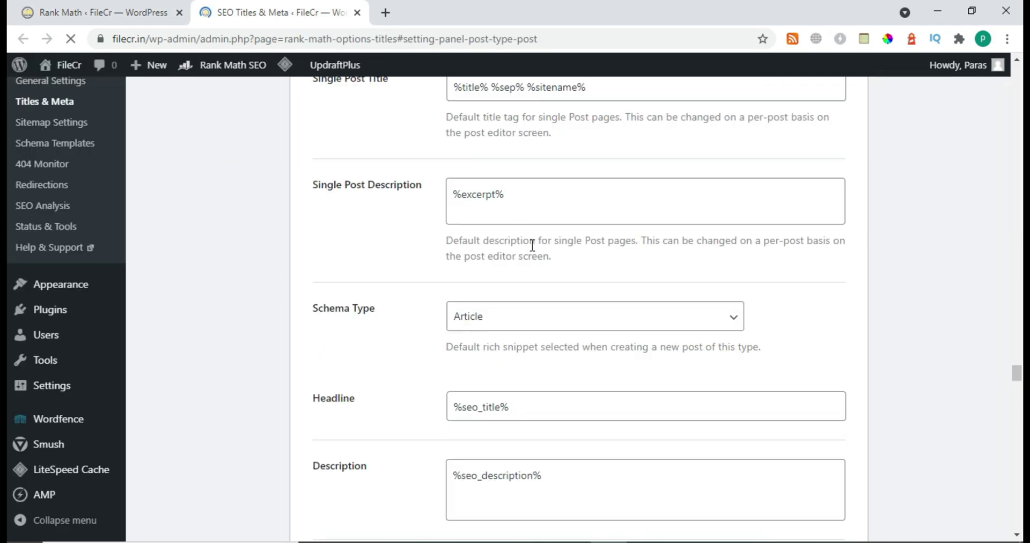
scroll(533, 241, down, 15)
scroll(531, 246, up, 13)
scroll(531, 245, up, 15)
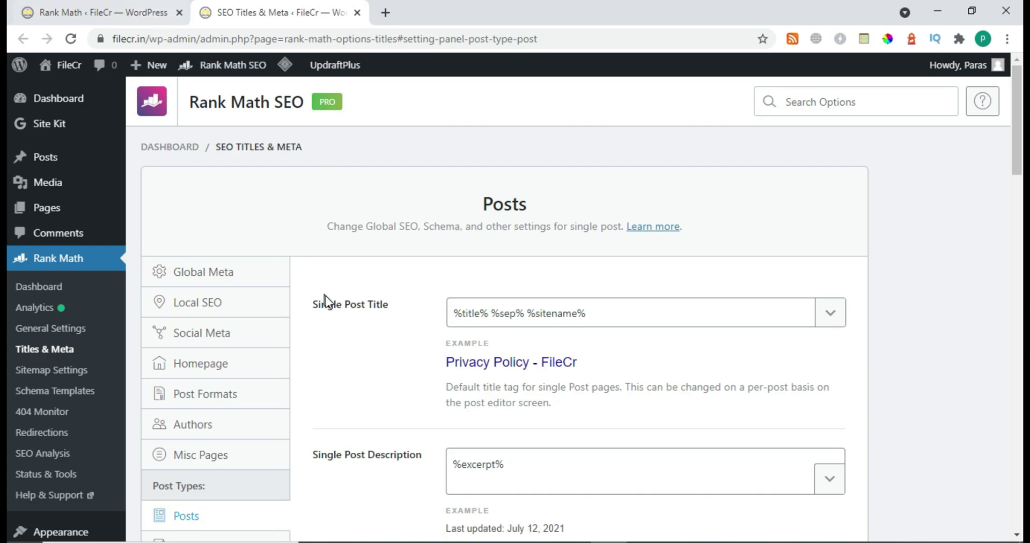
scroll(323, 294, down, 3)
Step: Return to the module list and reopen the Schema (Structured Data) settings in a new tab, closing the earlier one
click(142, 6)
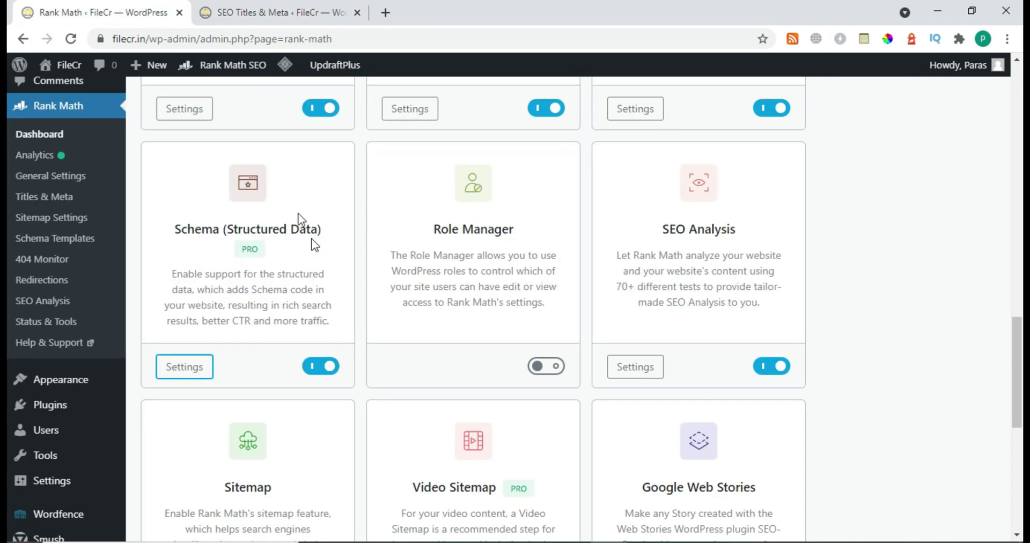
middle_click(184, 367)
click(357, 12)
click(310, 12)
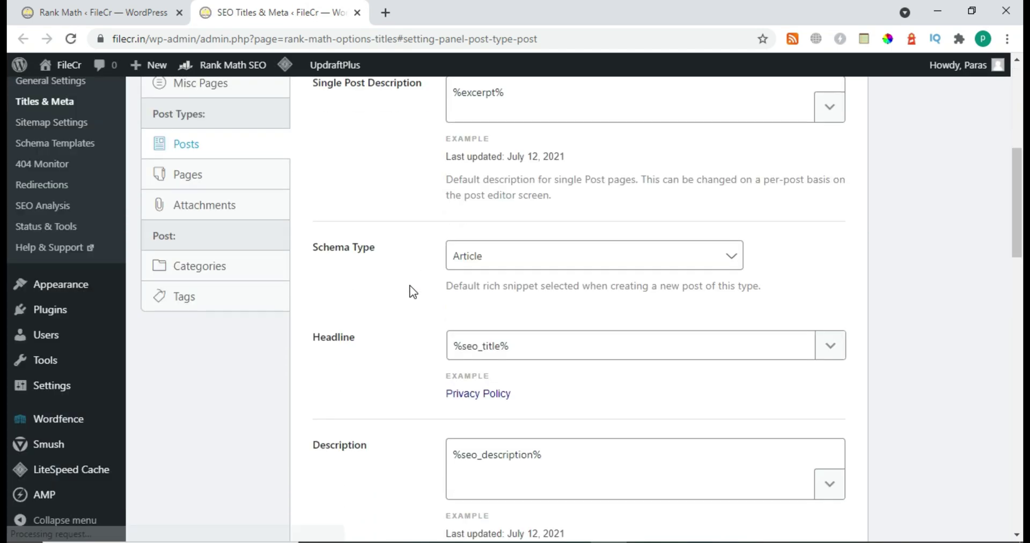
Step: Browse the available Schema Type options for posts and close the list without changing the selection
drag(306, 241, 383, 253)
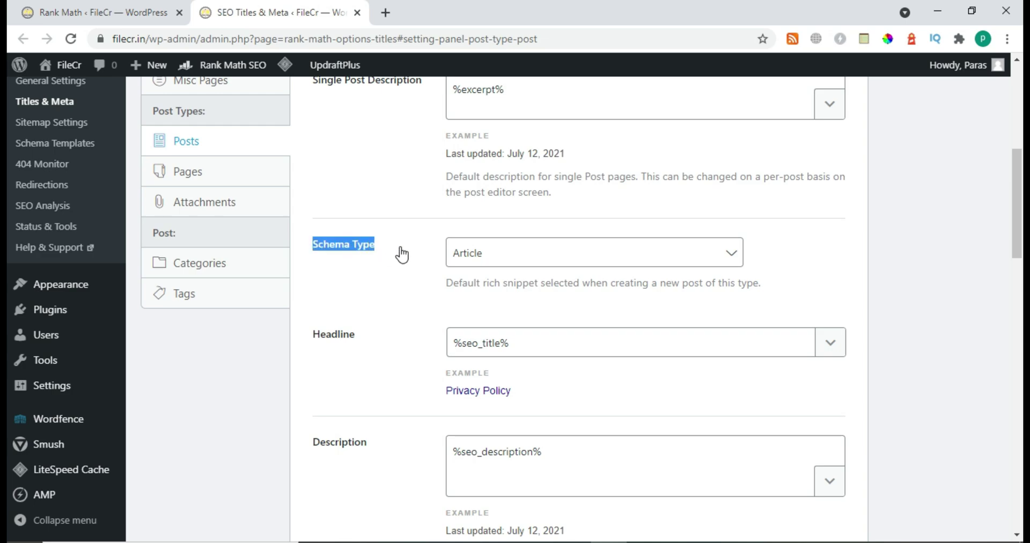
click(397, 253)
click(510, 249)
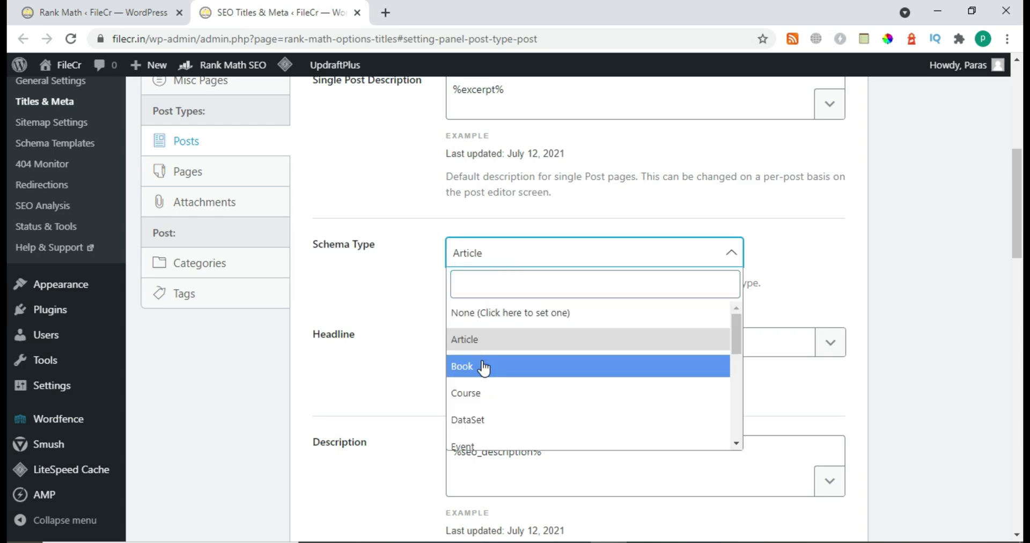
scroll(472, 394, down, 3)
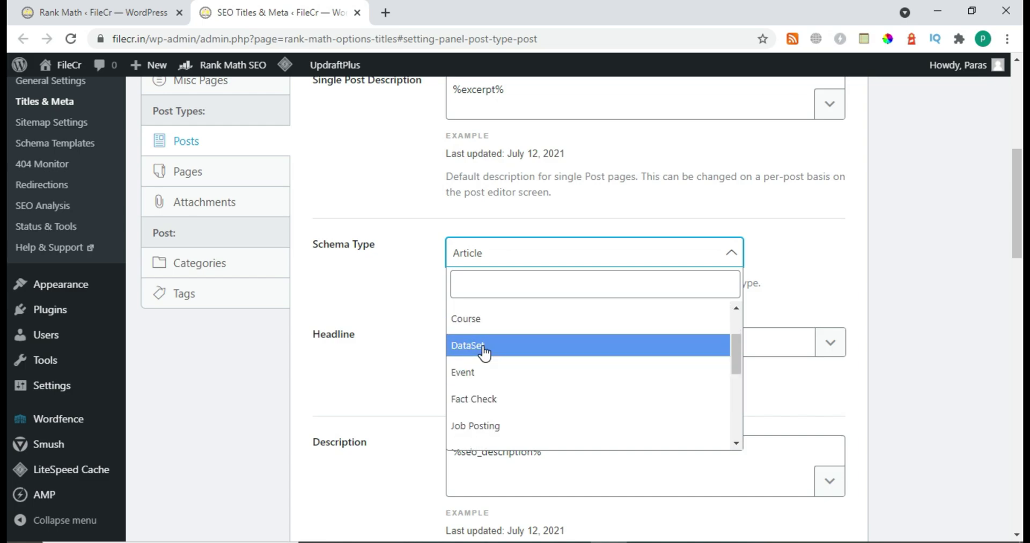
scroll(484, 352, down, 3)
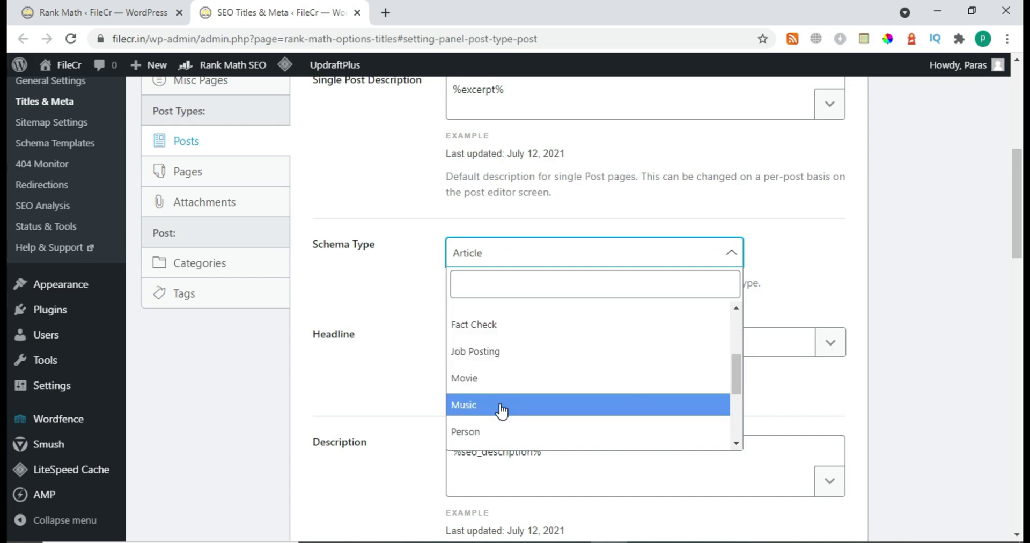
scroll(501, 400, down, 3)
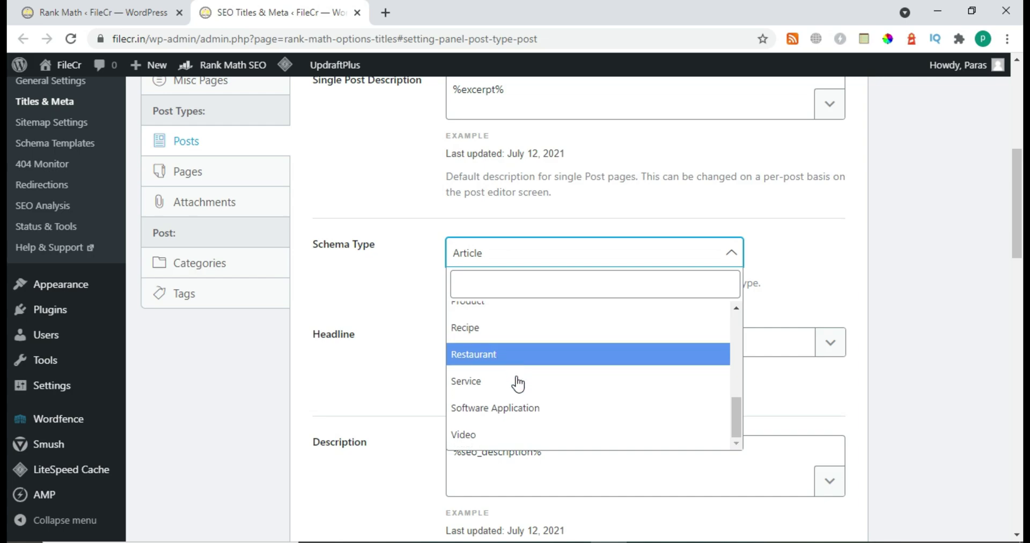
click(400, 368)
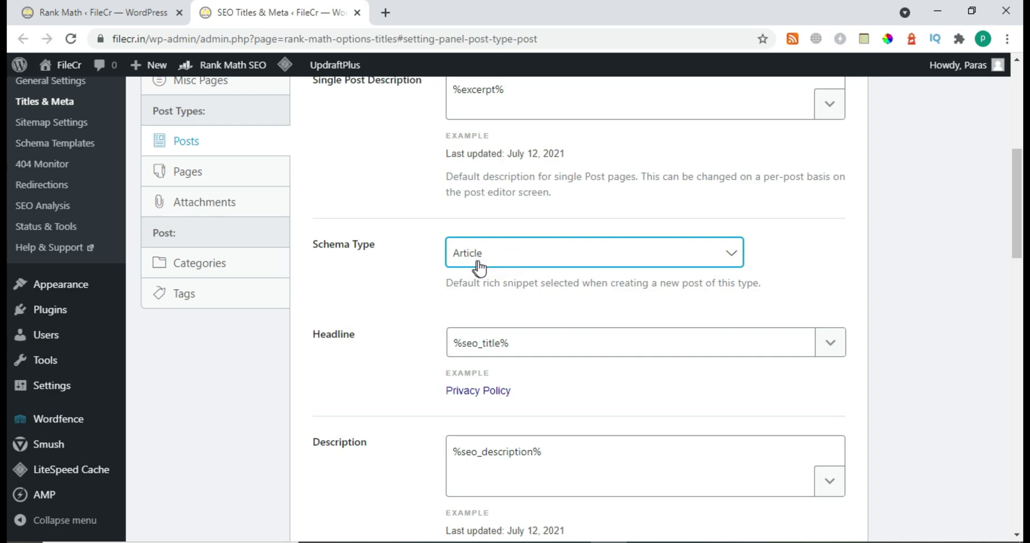
click(520, 262)
click(520, 263)
Step: Review the Headline and Description fields of the post schema settings
scroll(389, 298, down, 2)
drag(320, 261, 350, 261)
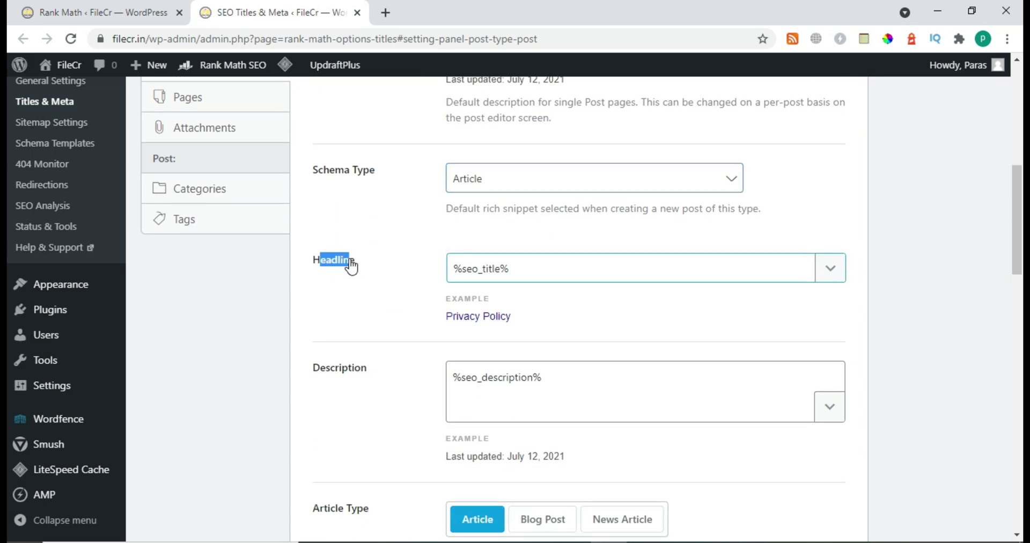
click(438, 326)
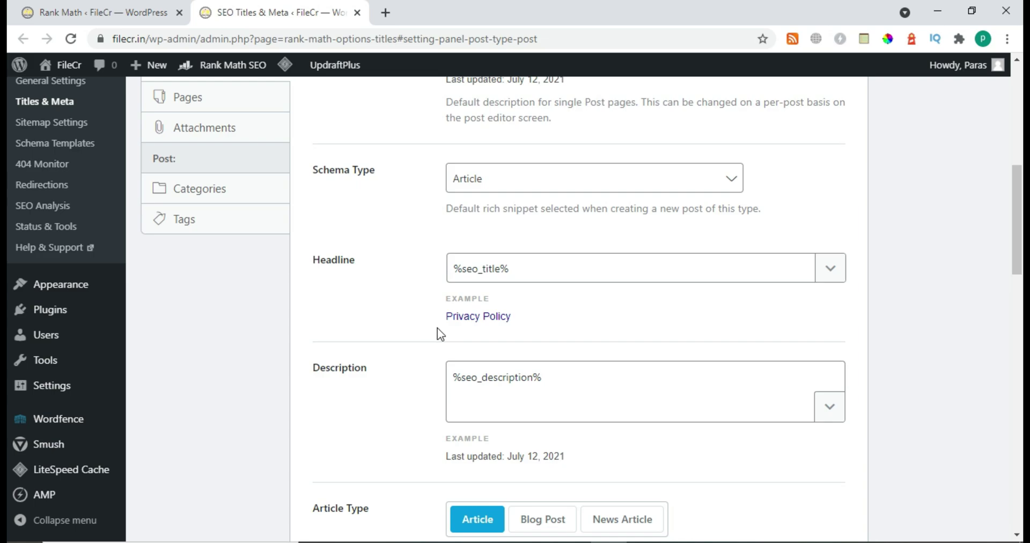
scroll(389, 355, down, 1)
key(Tab)
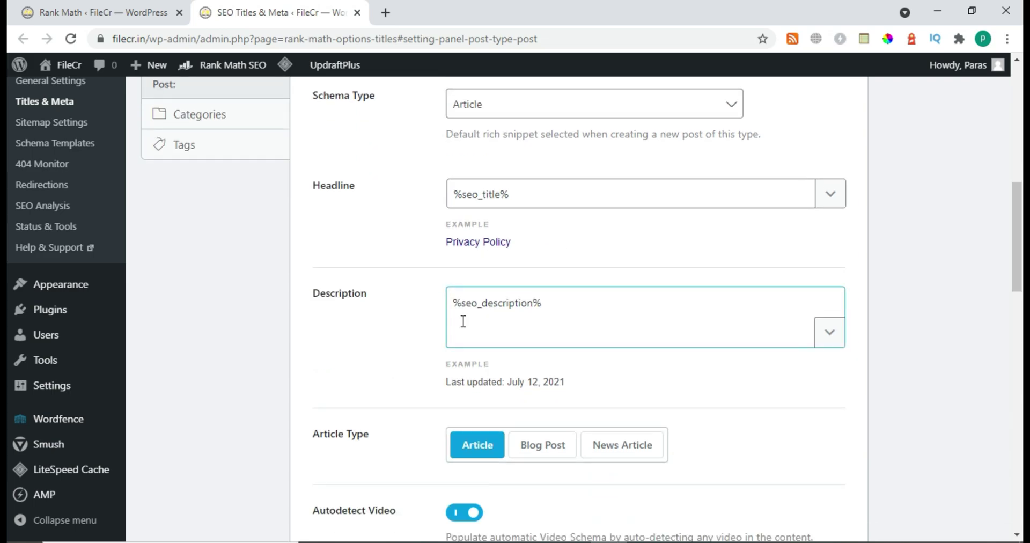
scroll(373, 361, down, 2)
Step: Try News Article and Blog Post as the Article Type and set it back to Article
drag(313, 292, 370, 298)
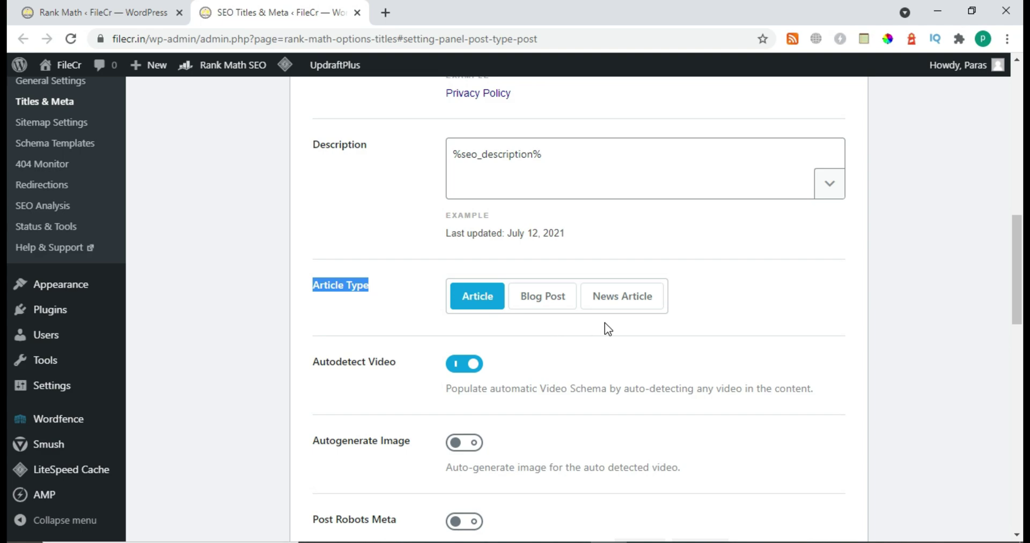
click(626, 306)
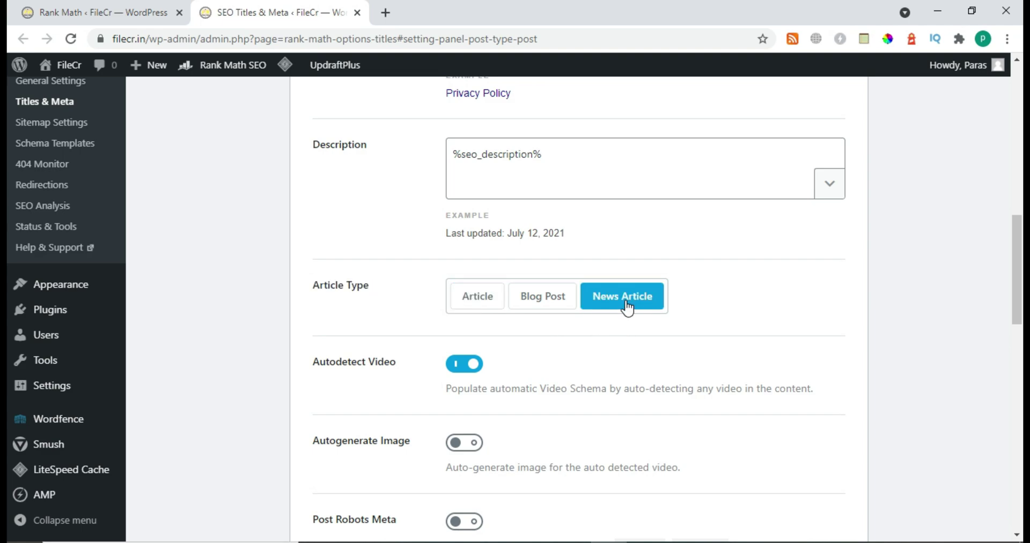
click(477, 309)
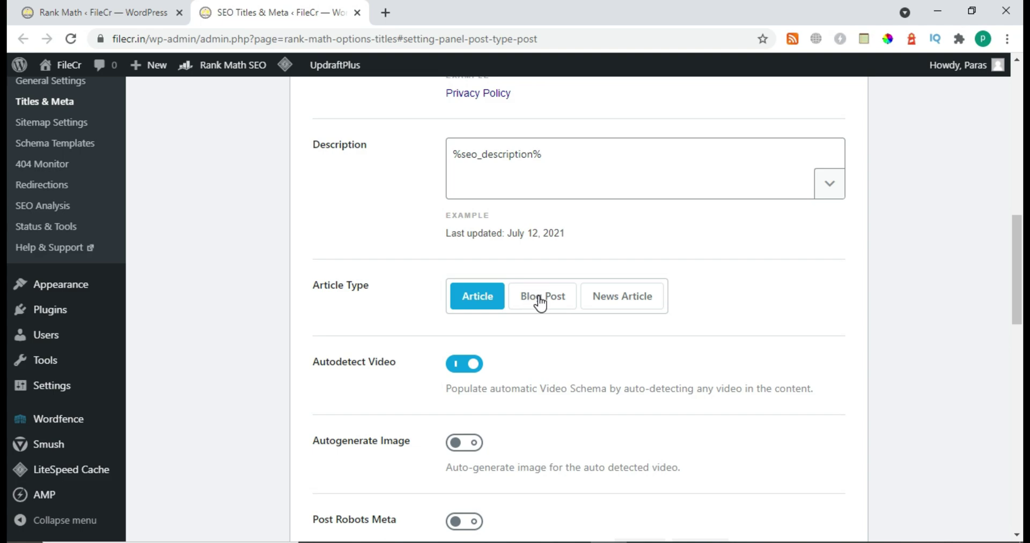
click(538, 300)
click(494, 312)
Step: Review the Autodetect Video, Autogenerate Image and Post Robots Meta options for posts
scroll(533, 330, down, 3)
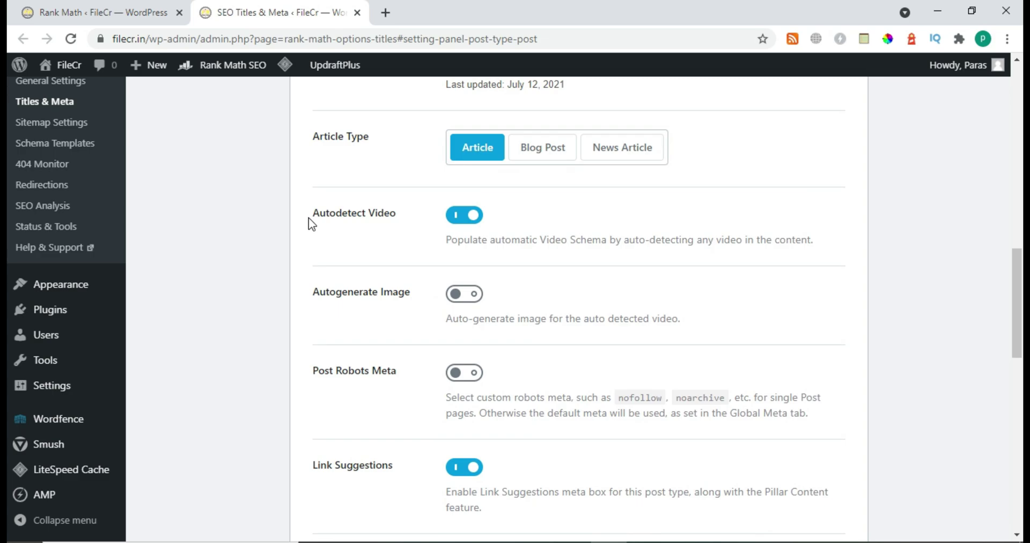
drag(309, 218, 399, 221)
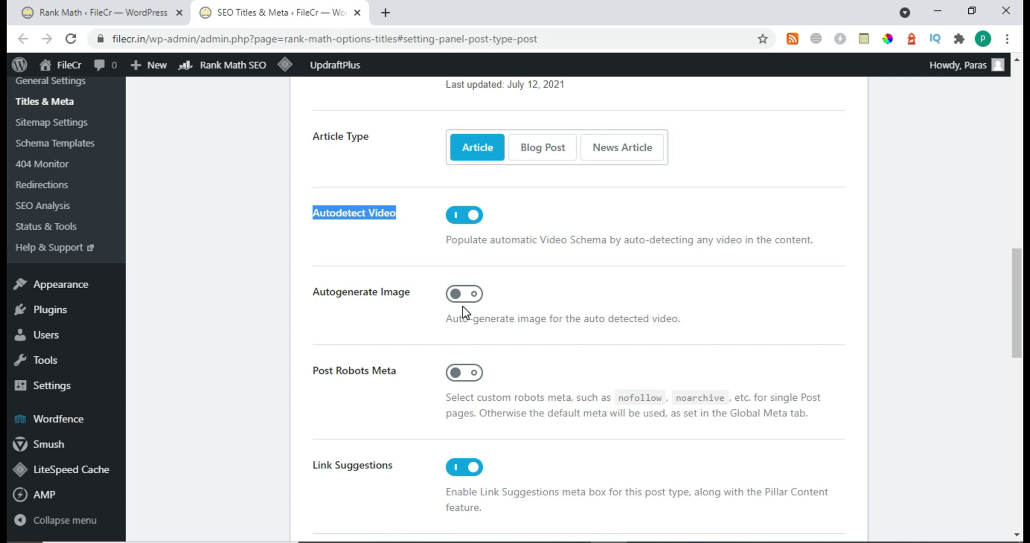
drag(608, 320, 696, 320)
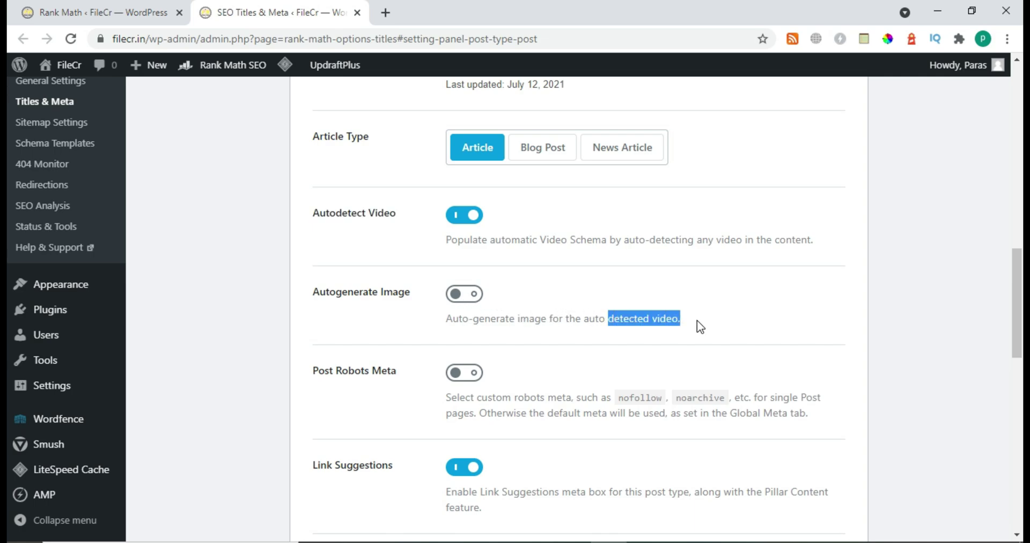
scroll(322, 338, down, 2)
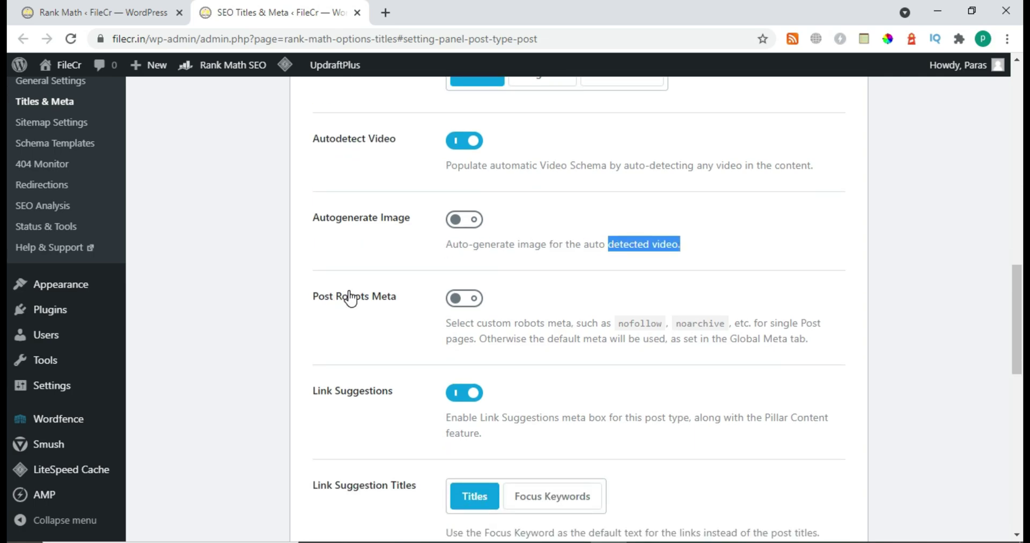
drag(641, 325, 689, 338)
click(701, 329)
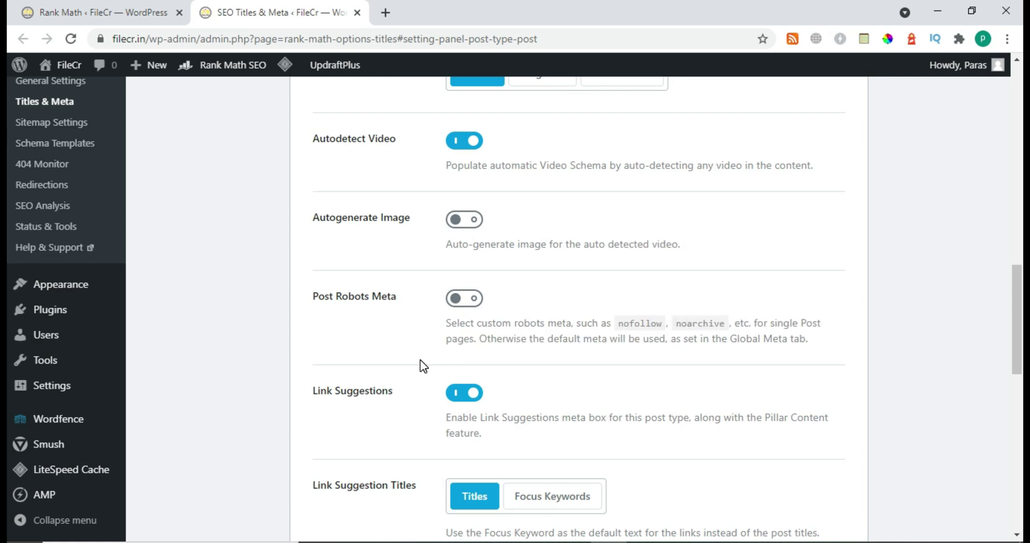
Step: Review the remaining post options from Link Suggestions and Primary Taxonomy through Bulk Editing, Custom Fields and Default Thumbnail Watermark
scroll(420, 357, down, 3)
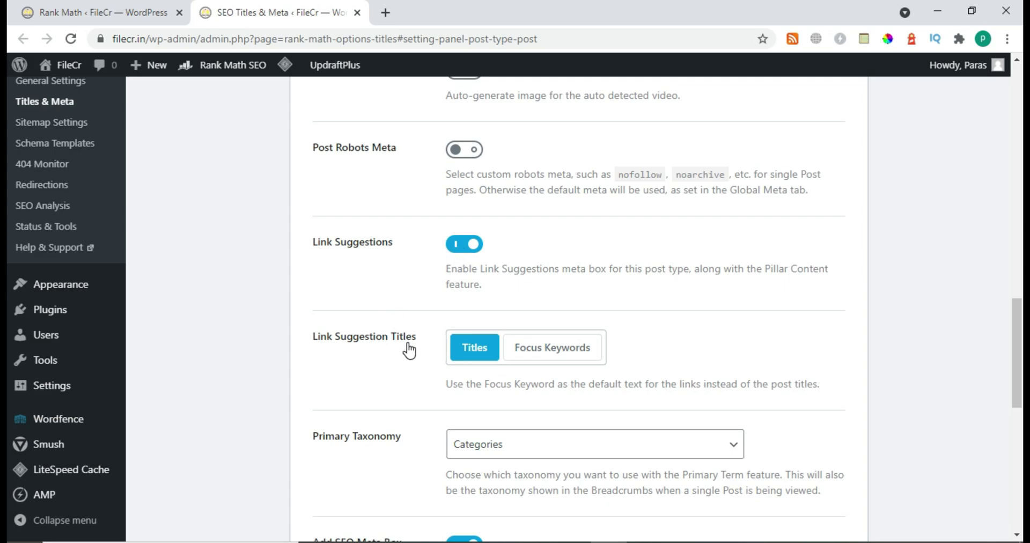
scroll(410, 351, down, 2)
drag(313, 263, 468, 275)
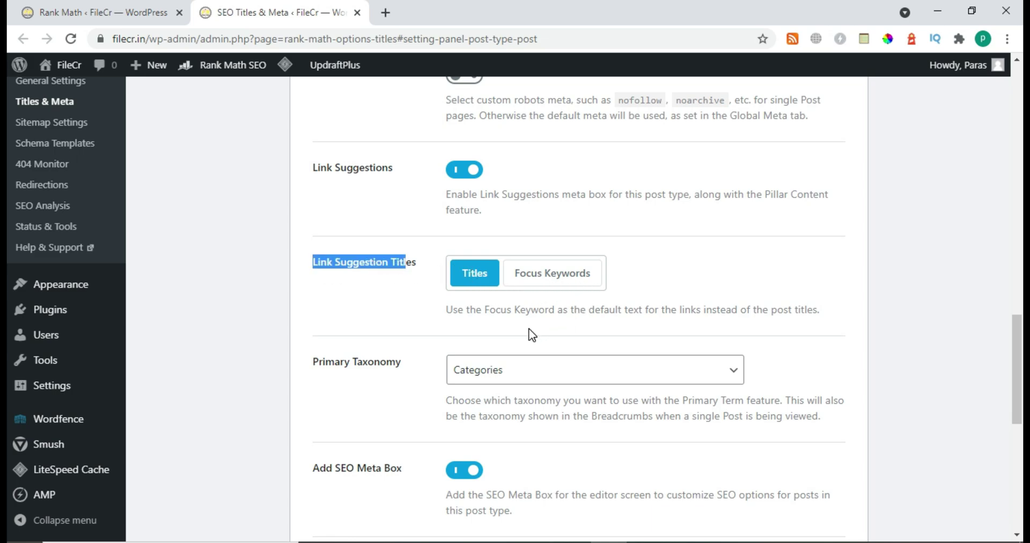
drag(569, 314, 825, 314)
click(824, 313)
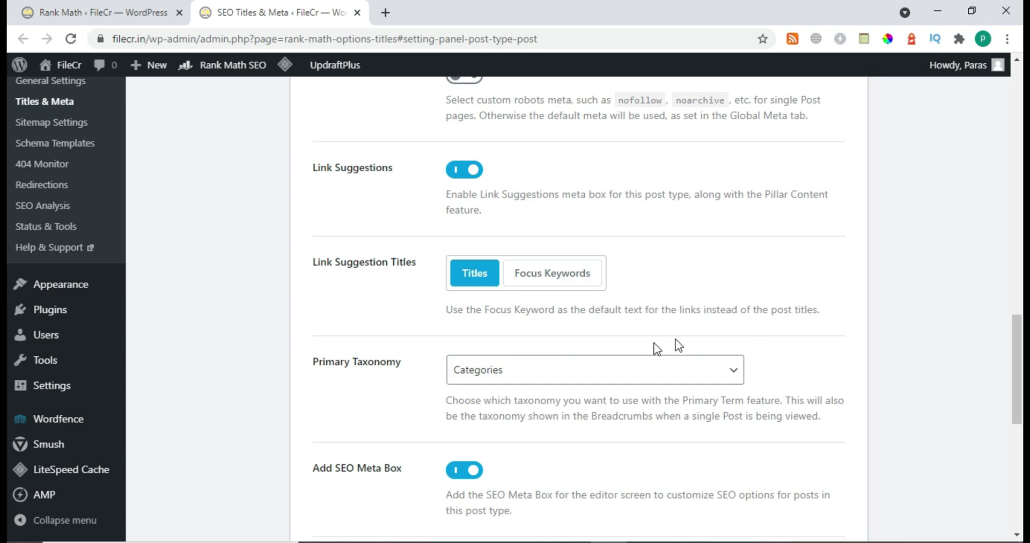
scroll(510, 354, down, 3)
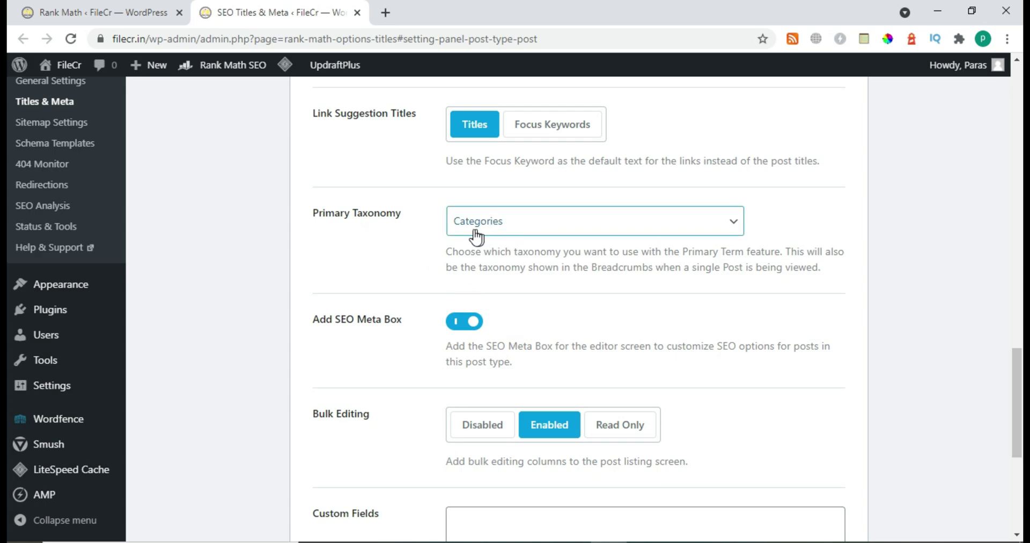
scroll(375, 333, down, 2)
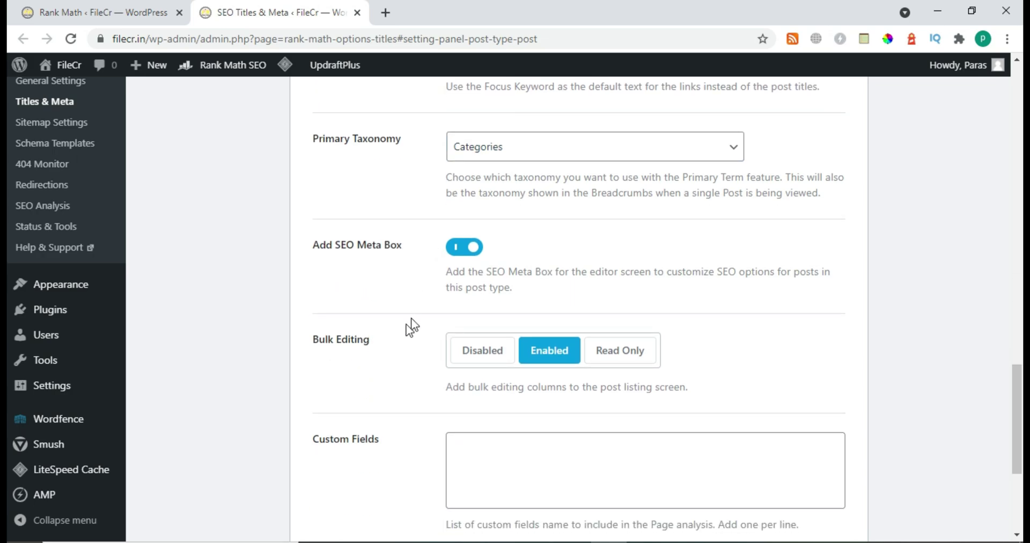
scroll(399, 351, down, 4)
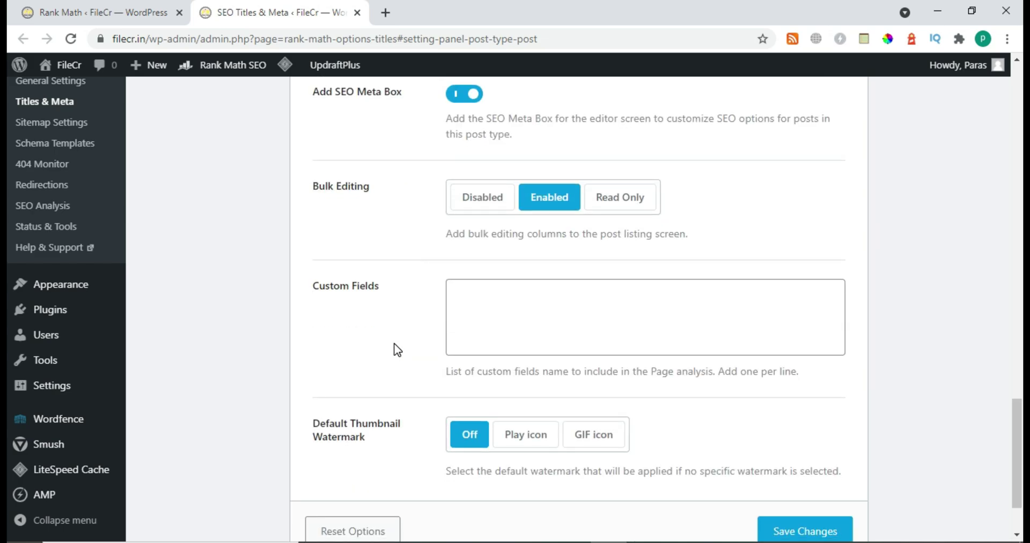
scroll(439, 370, up, 17)
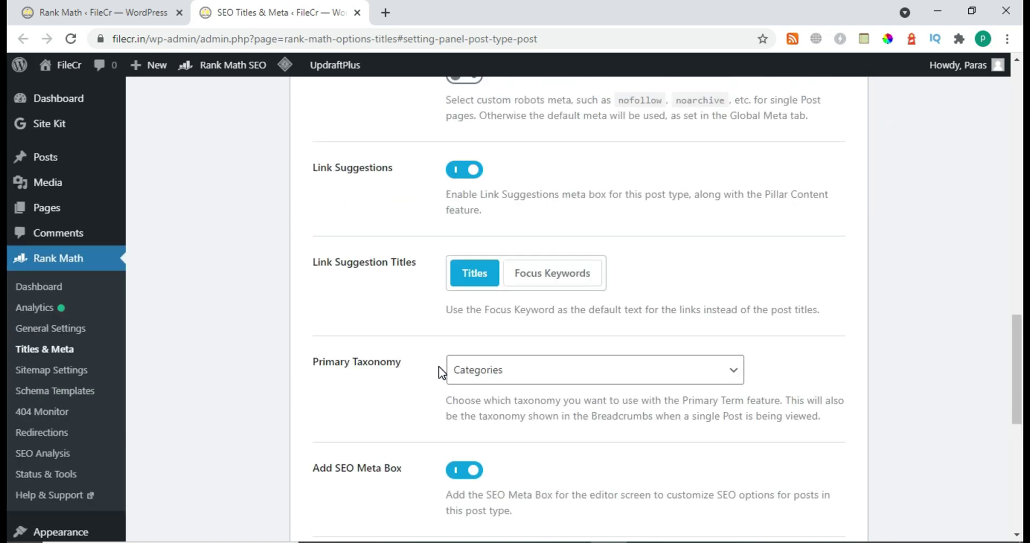
scroll(439, 370, up, 5)
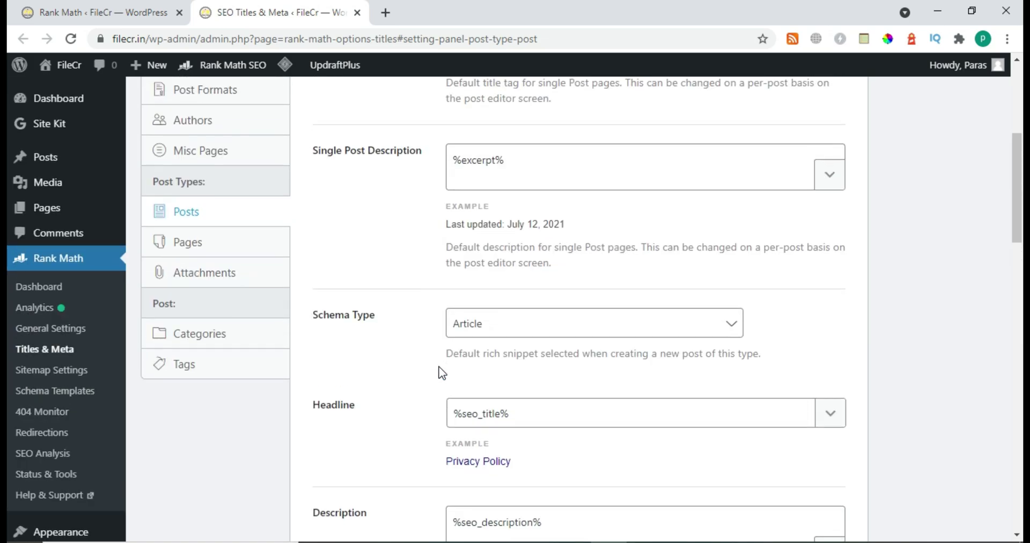
Step: Review the available Schema Type choices for posts, keeping Article selected
click(461, 337)
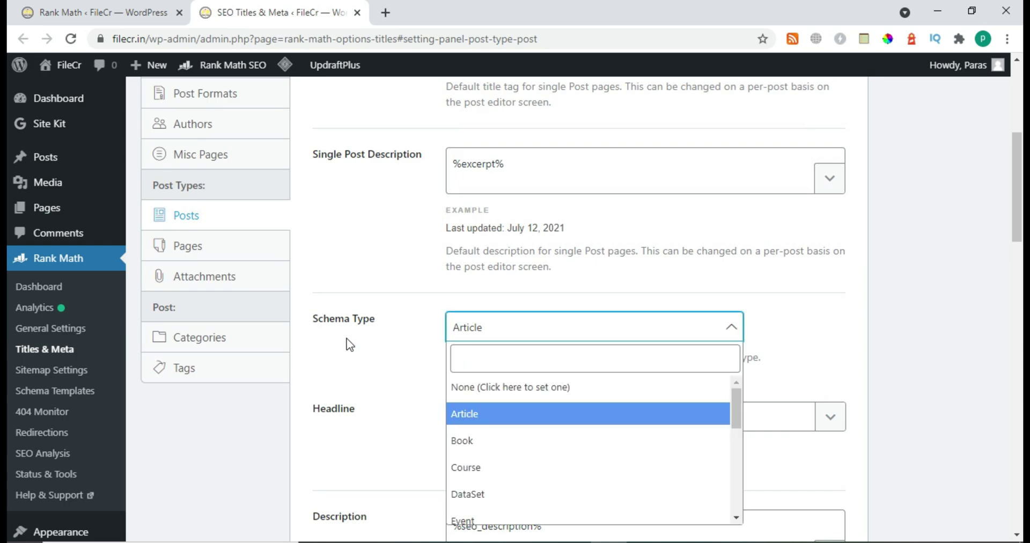
click(299, 307)
scroll(331, 187, down, 3)
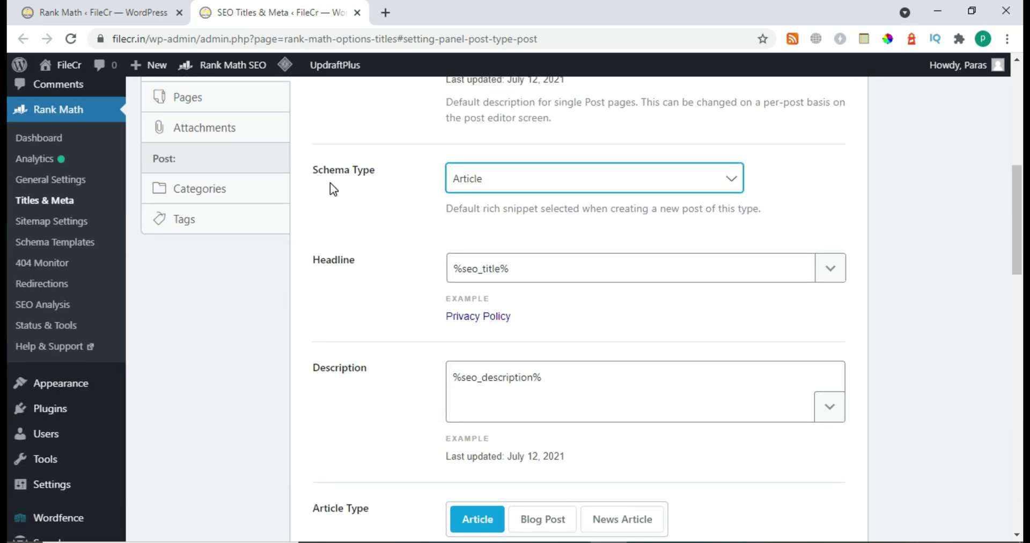
drag(301, 175, 375, 184)
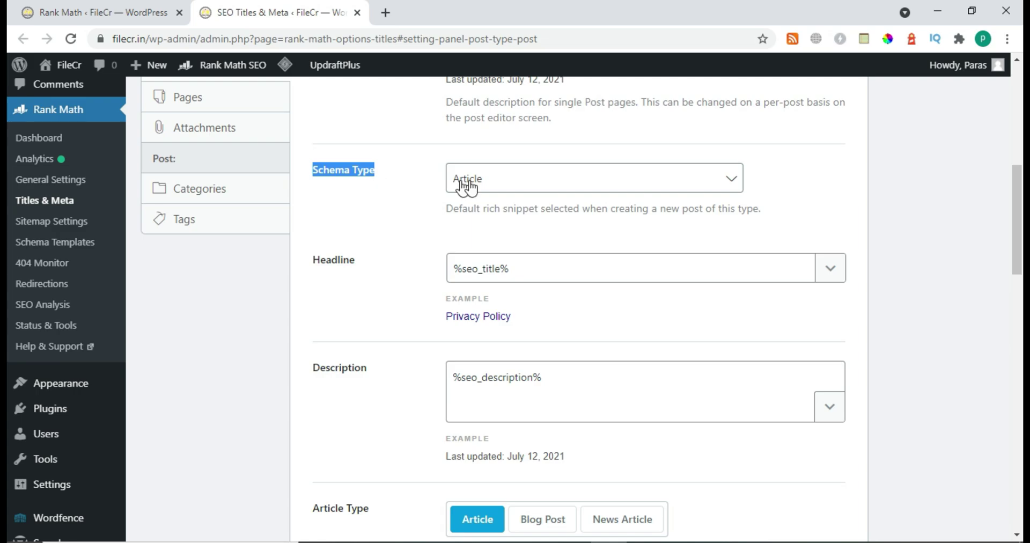
click(504, 182)
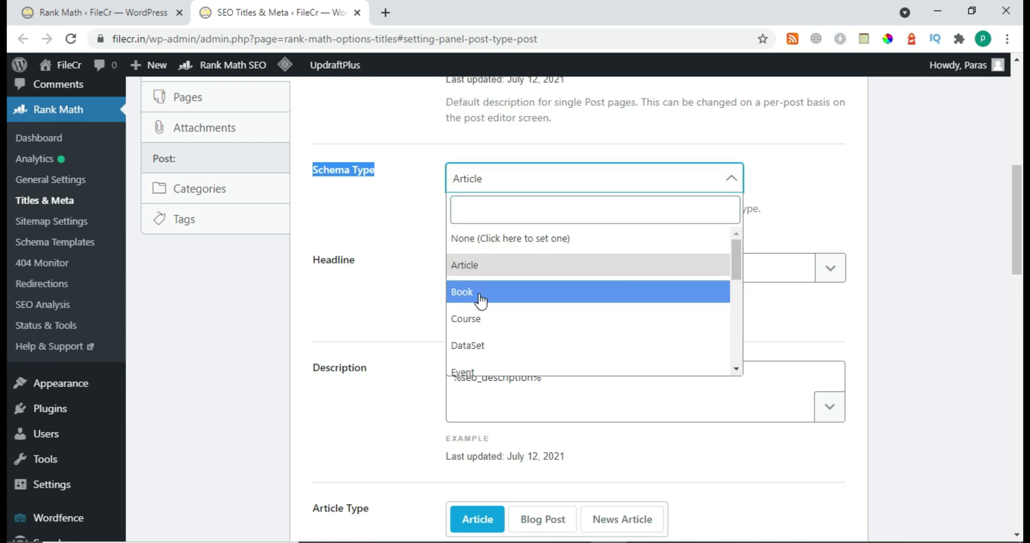
scroll(475, 295, down, 1)
scroll(514, 301, down, 10)
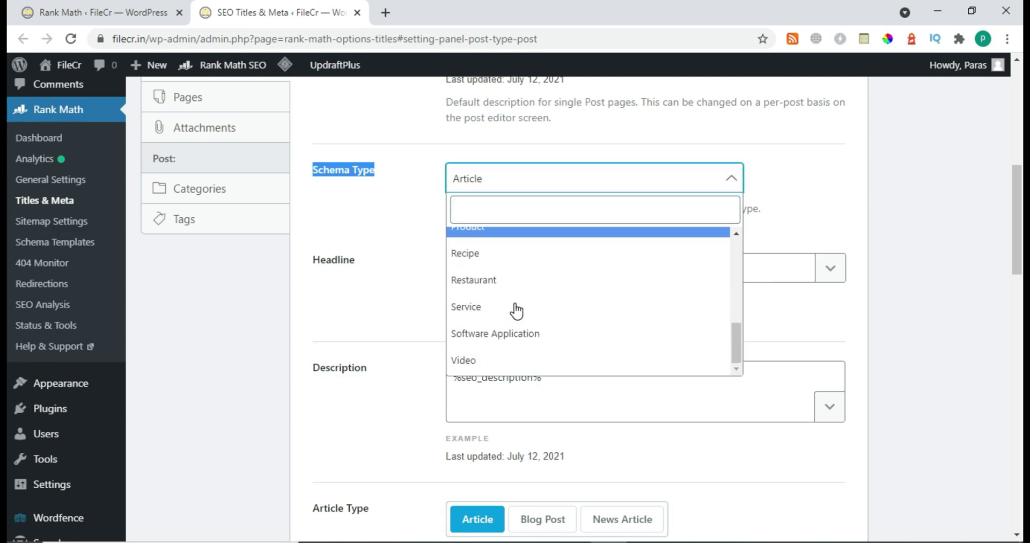
scroll(514, 304, up, 12)
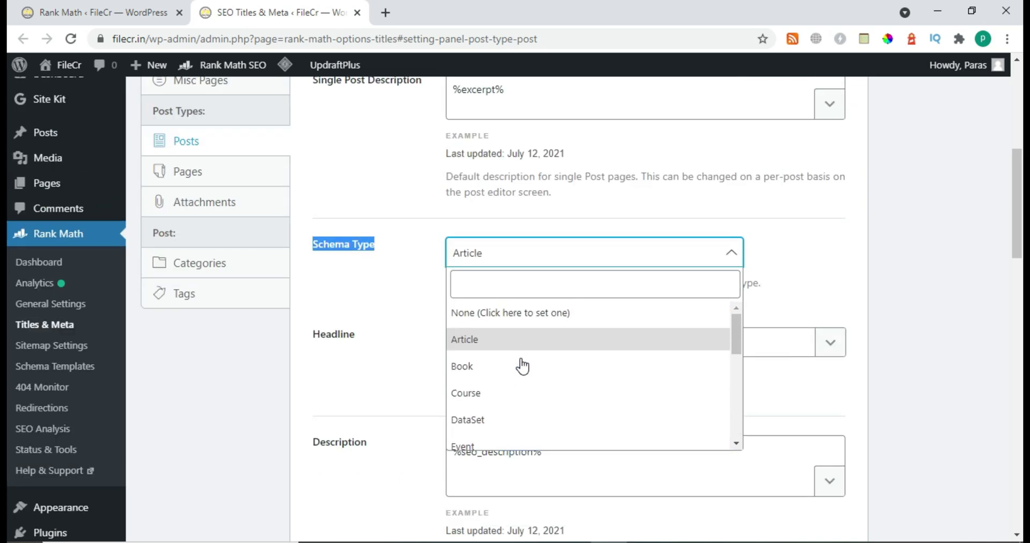
click(390, 317)
scroll(408, 332, up, 1)
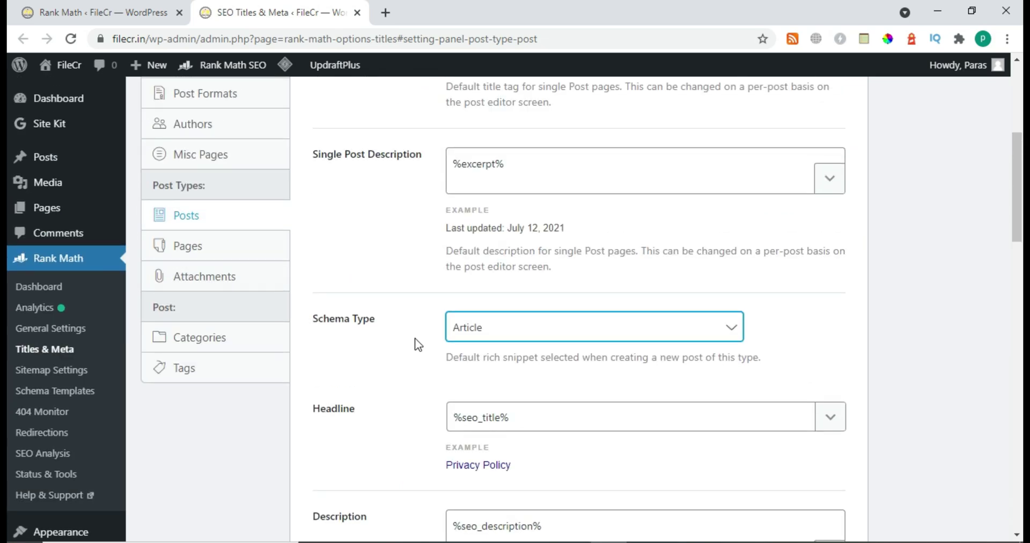
scroll(416, 338, up, 3)
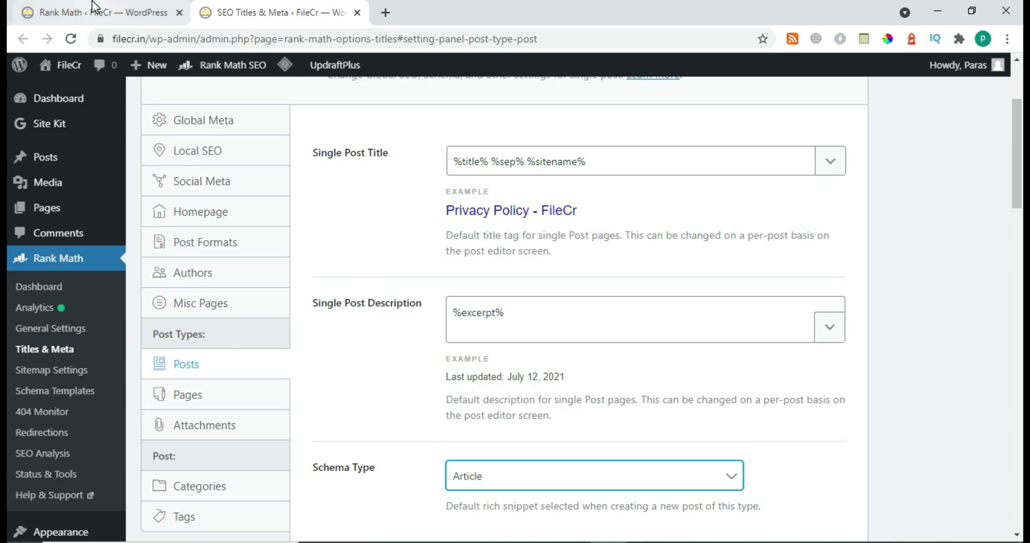
Step: Close the Titles & Meta settings and discard the unsaved changes
click(91, 6)
click(357, 13)
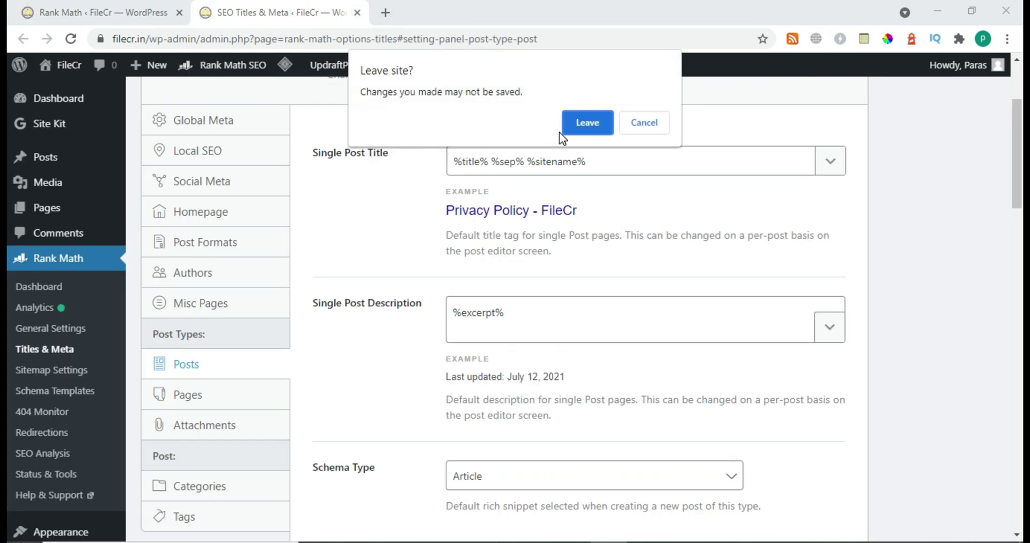
key(Escape)
click(581, 133)
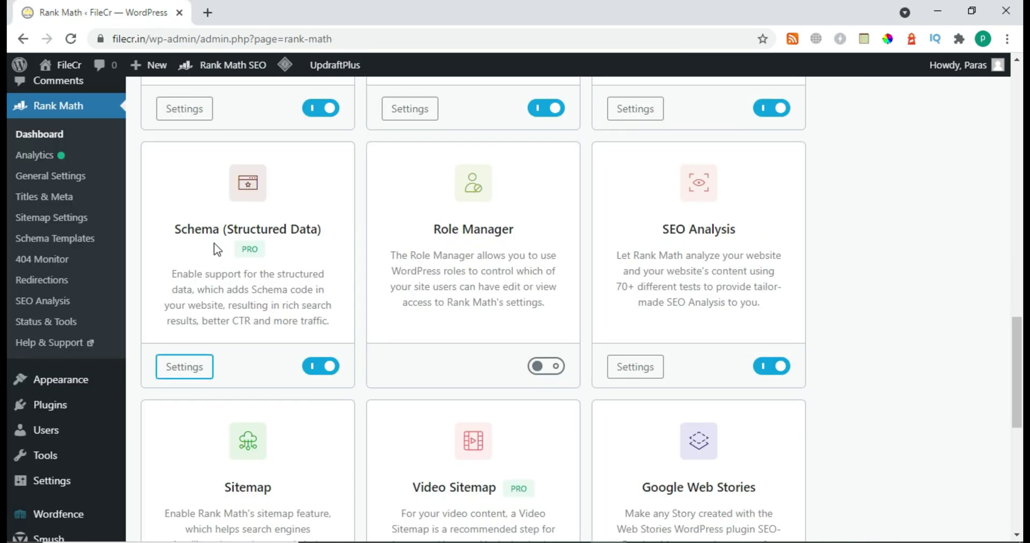
Step: Enable the Video Sitemap module and open its settings
scroll(573, 260, down, 5)
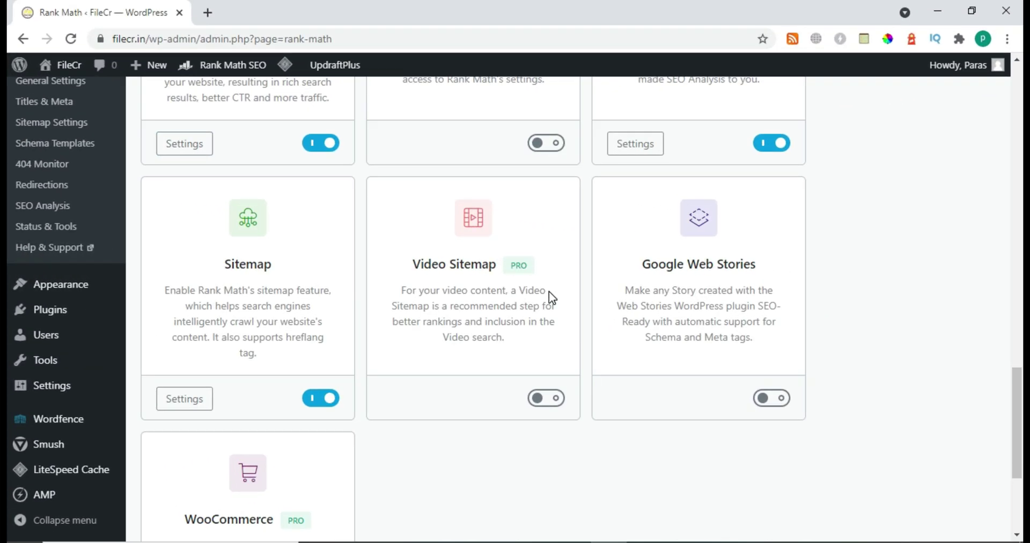
click(541, 398)
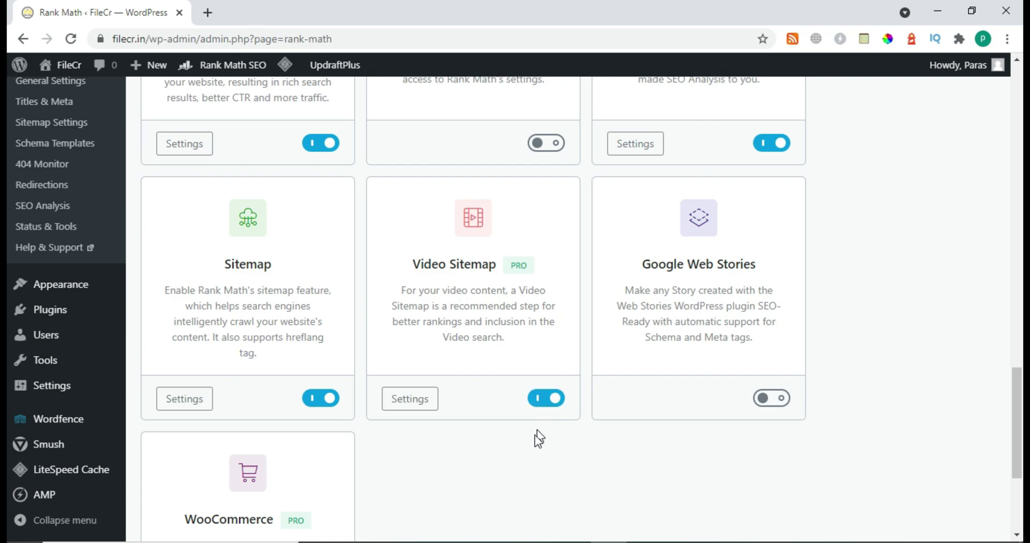
ctrl+click(415, 404)
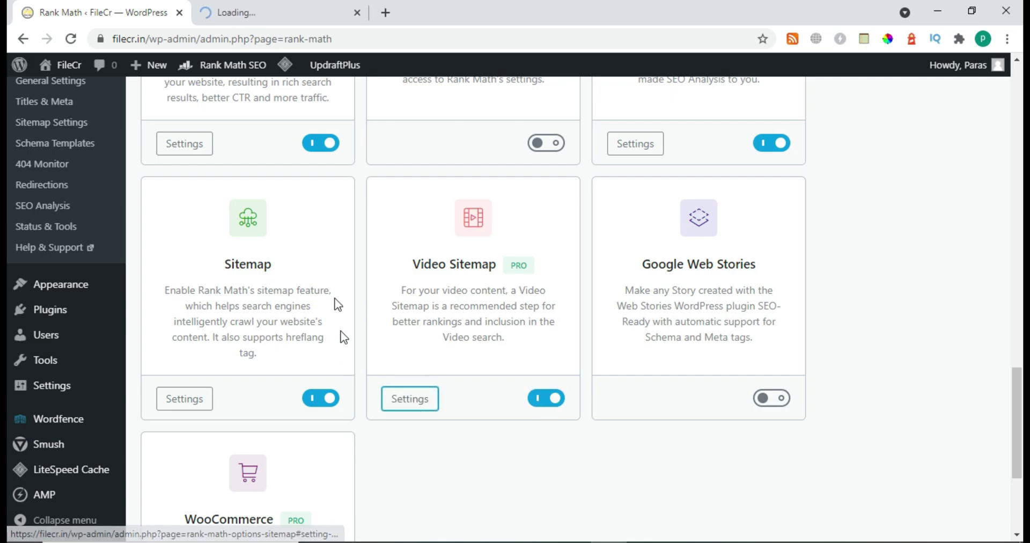
click(230, 15)
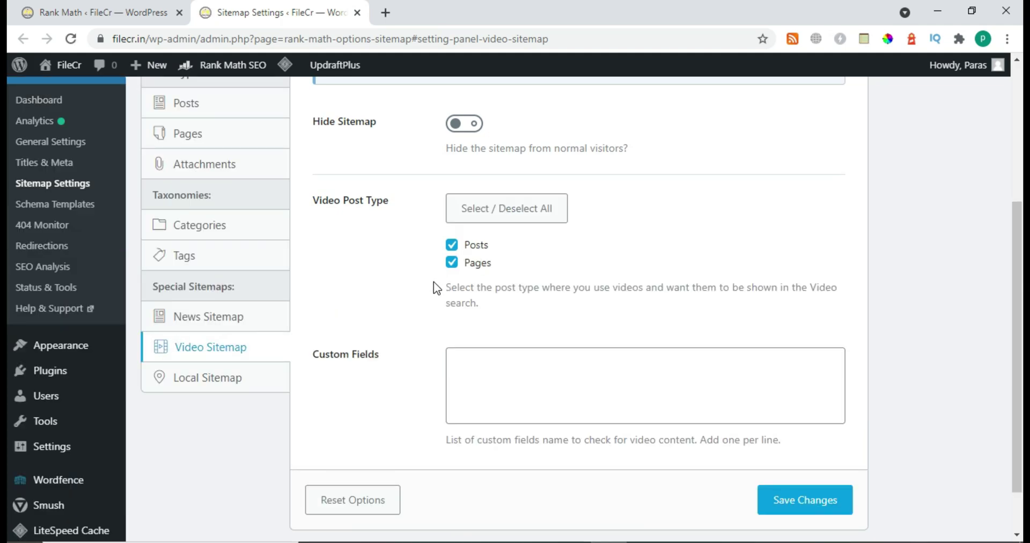
Step: Review the Video Sitemap introduction and its Video Post Type options
scroll(434, 281, up, 3)
scroll(434, 281, up, 2)
drag(442, 204, 584, 201)
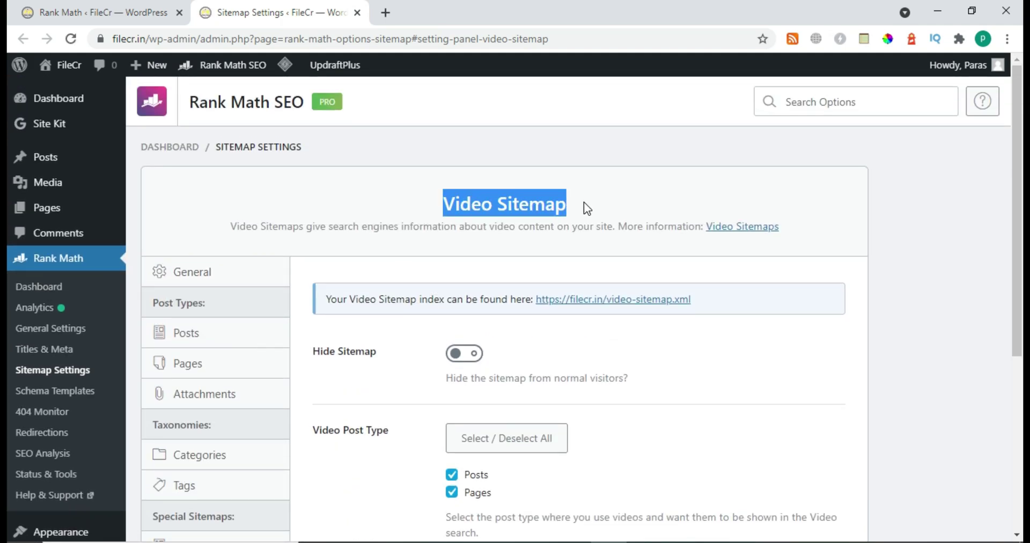
click(593, 204)
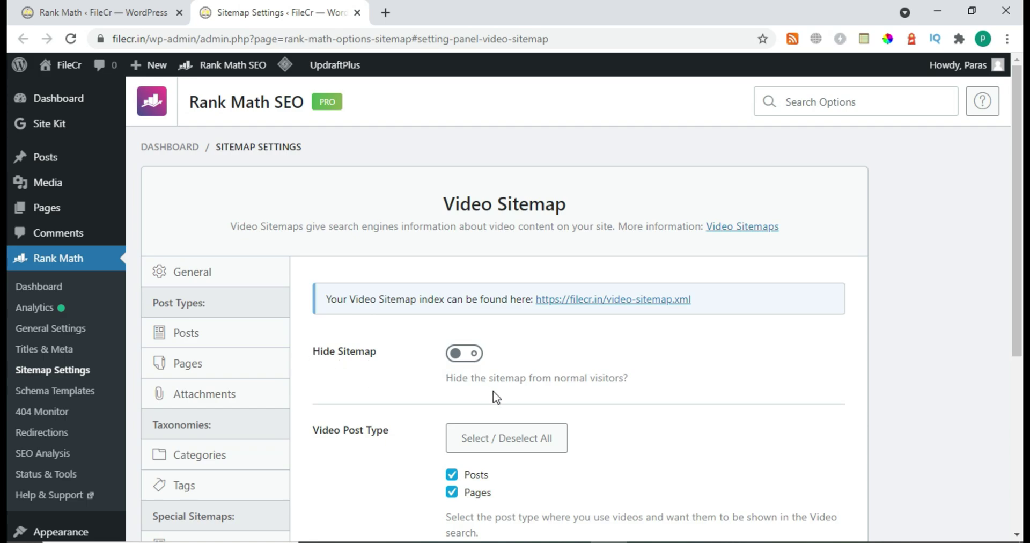
scroll(462, 365, down, 1)
drag(310, 363, 393, 363)
click(397, 365)
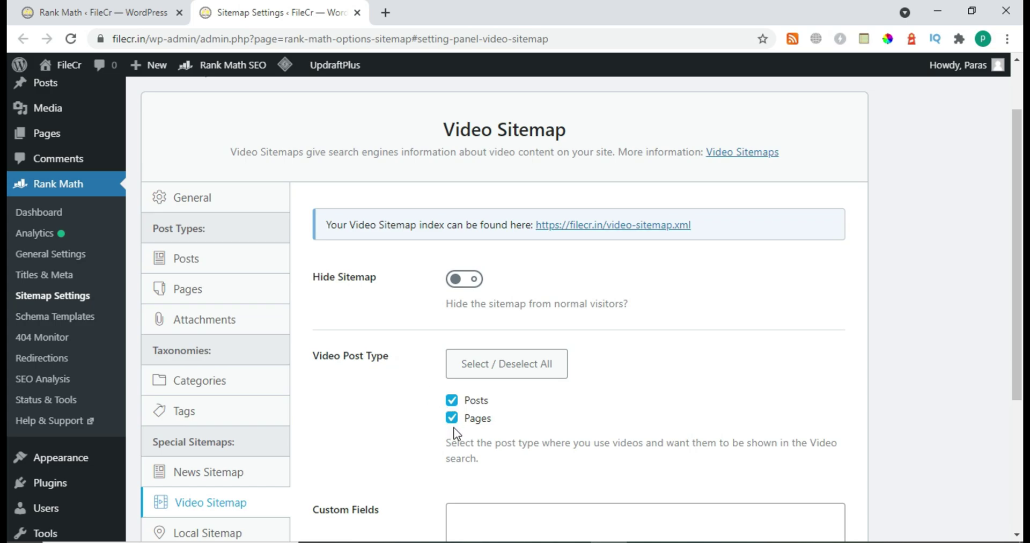
Step: Review the Custom Fields and Hide Sitemap options of the Video Sitemap and close its settings
scroll(429, 419, down, 3)
scroll(413, 357, up, 2)
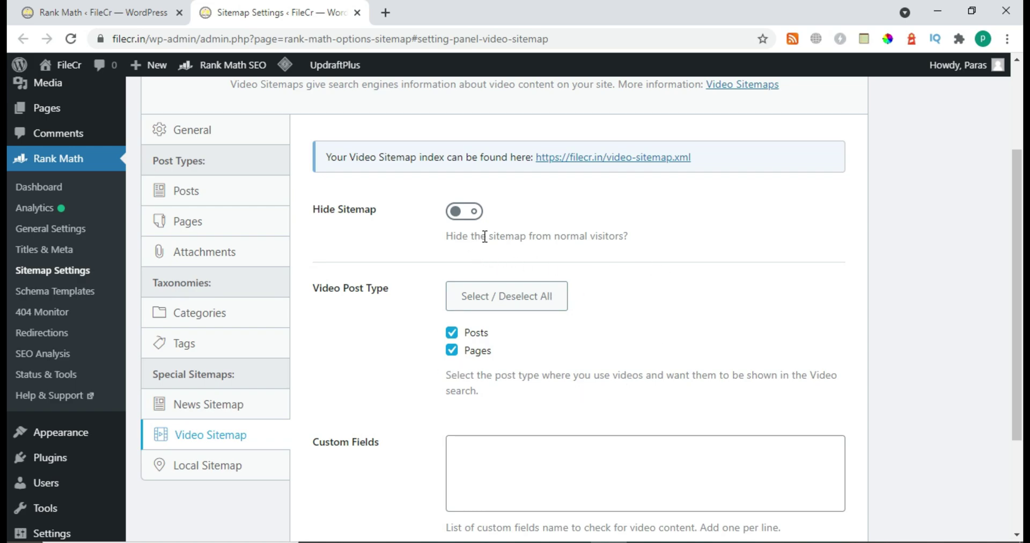
drag(556, 239, 658, 244)
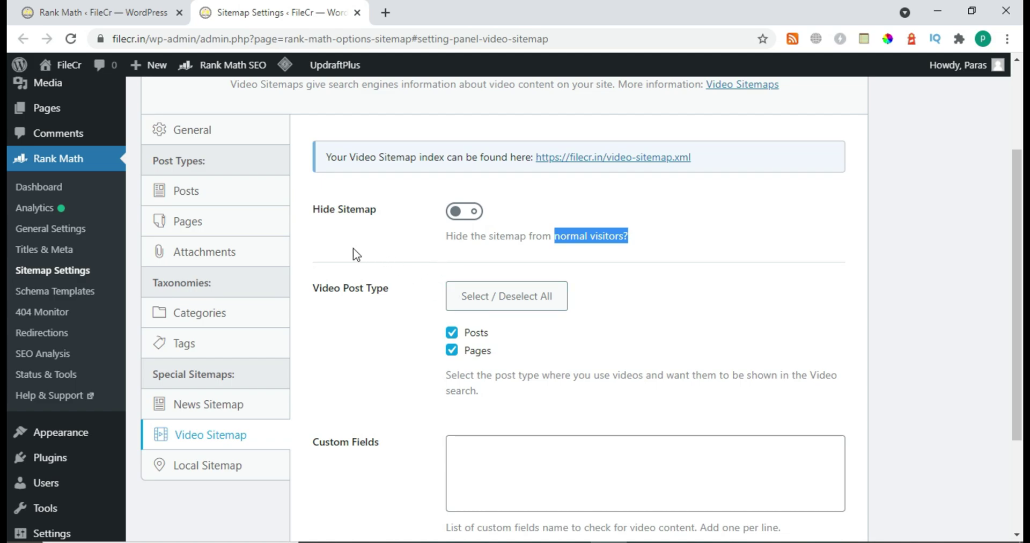
click(357, 13)
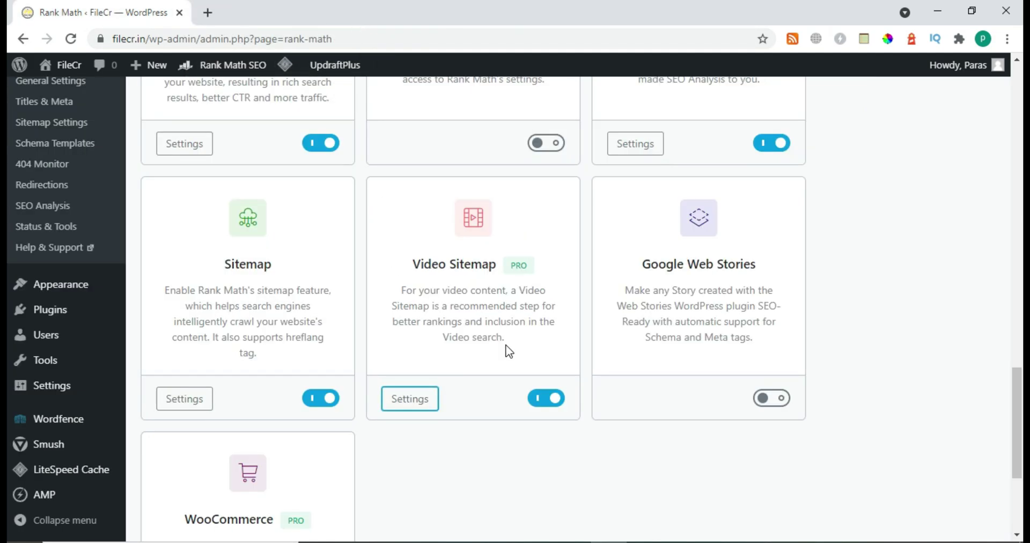
Step: Examine the WooCommerce module's description and its activation requirement
scroll(491, 369, down, 1)
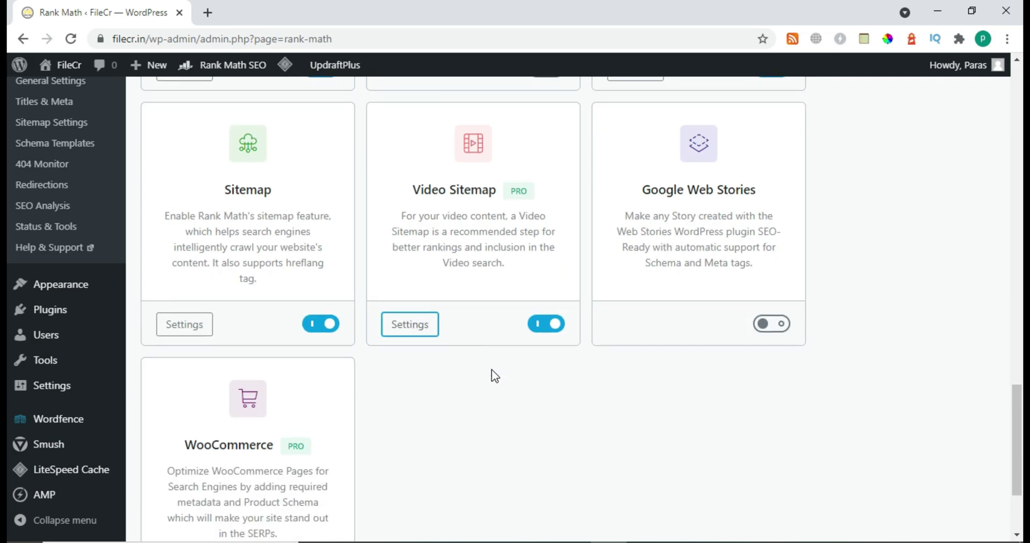
scroll(491, 374, down, 2)
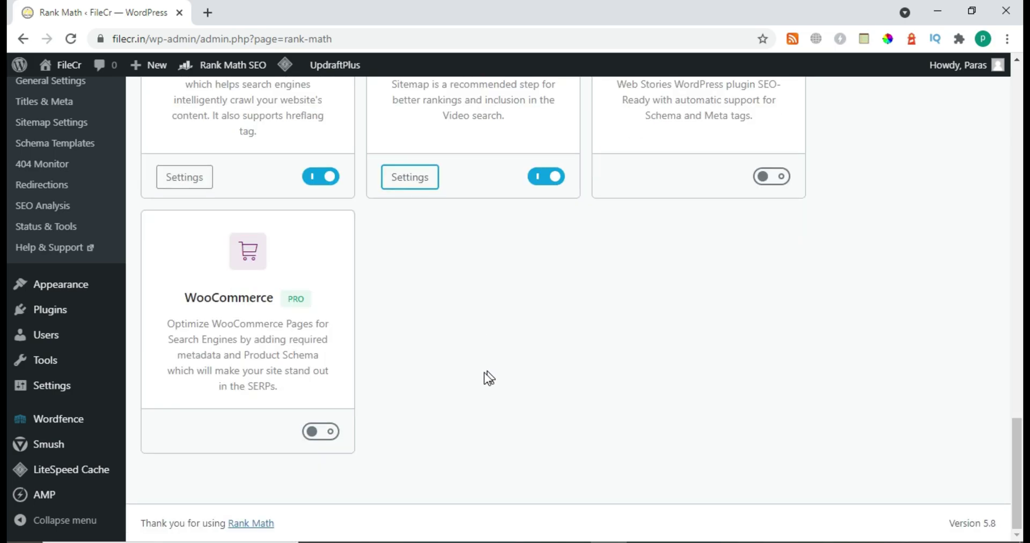
double_click(212, 296)
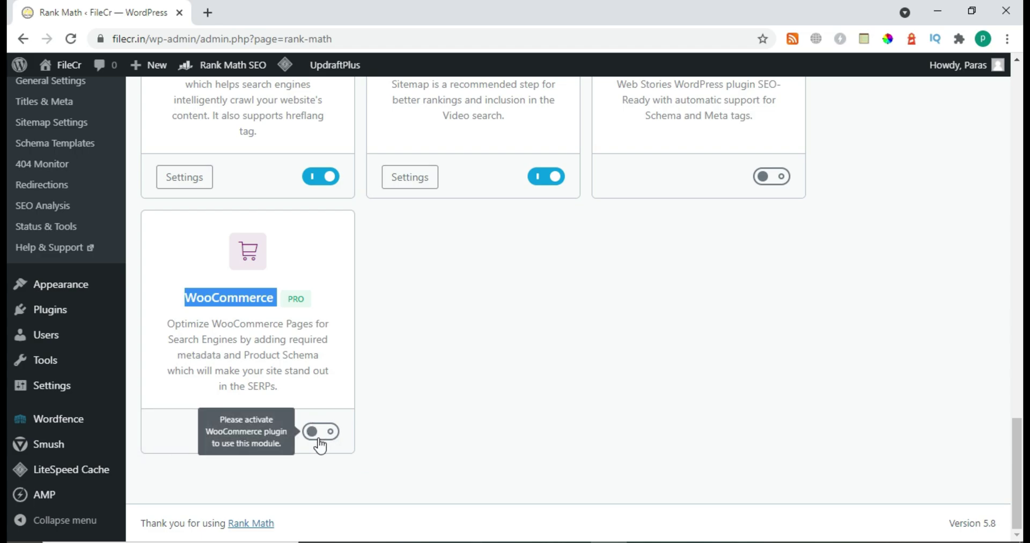
click(398, 407)
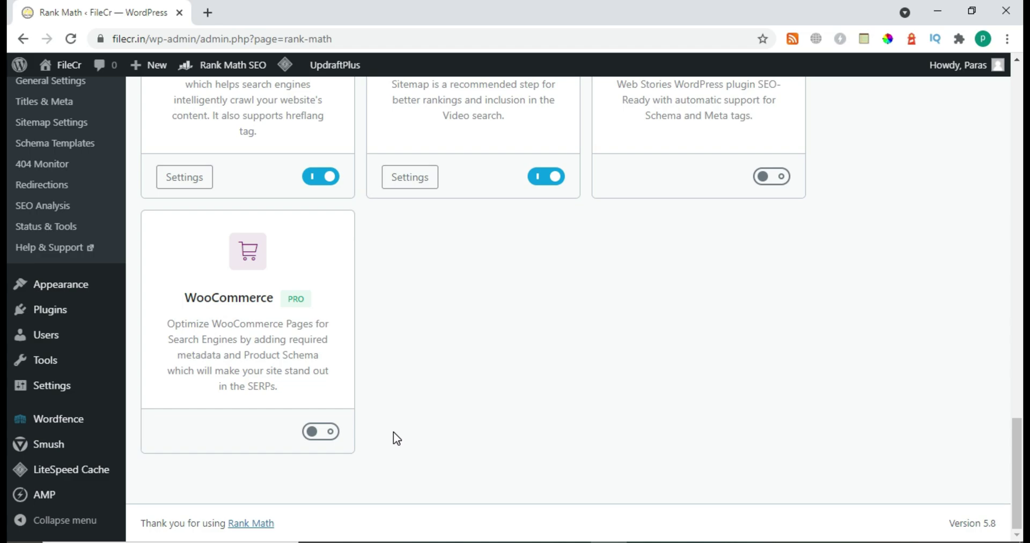
Step: Look back over the module list and open the Import & Export section of Status & Tools
scroll(394, 433, up, 15)
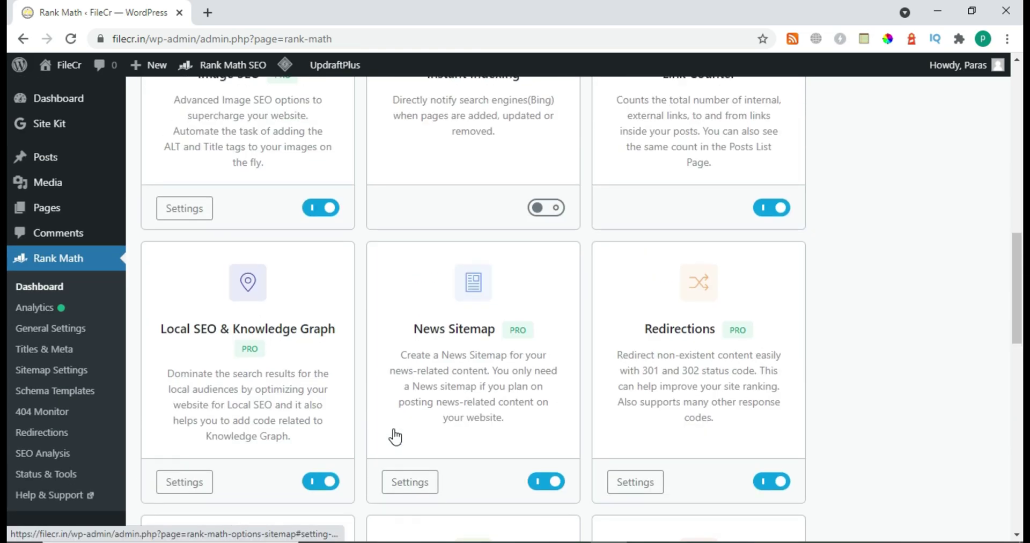
scroll(363, 341, up, 5)
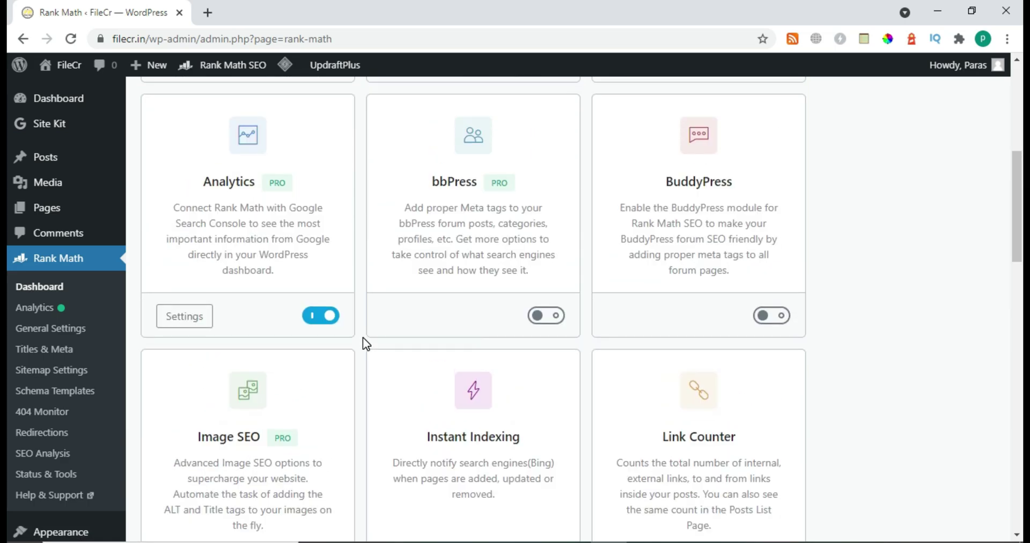
scroll(363, 338, up, 4)
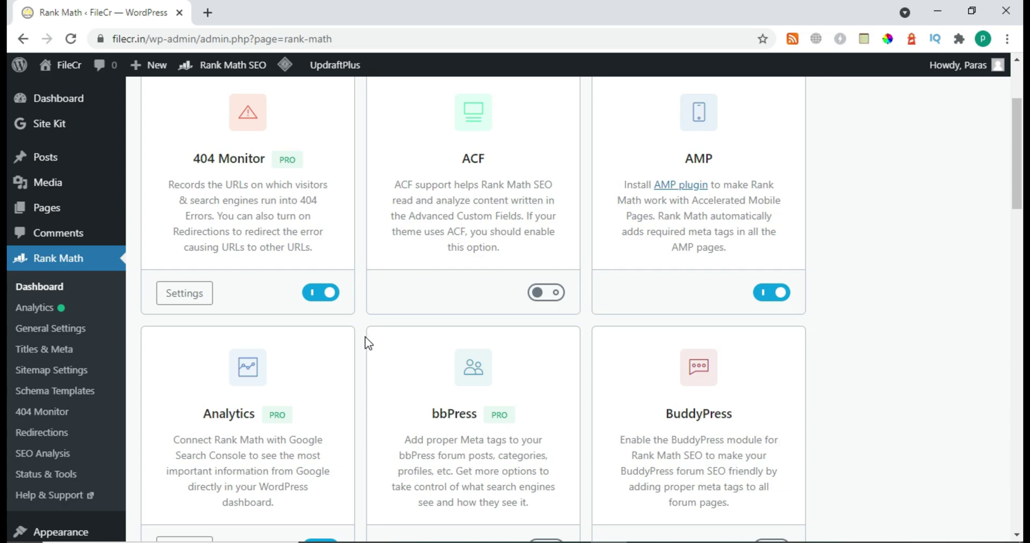
scroll(368, 344, up, 3)
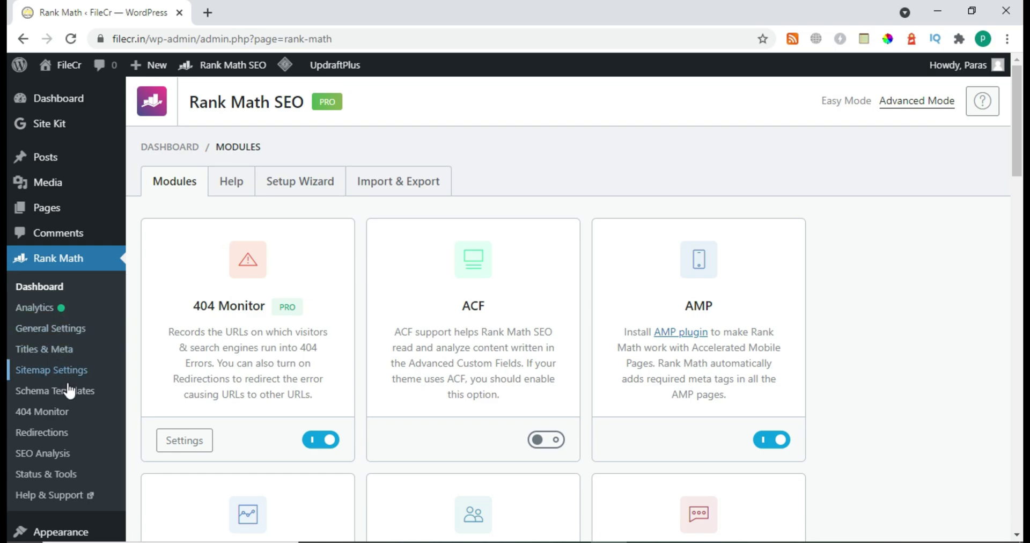
click(67, 475)
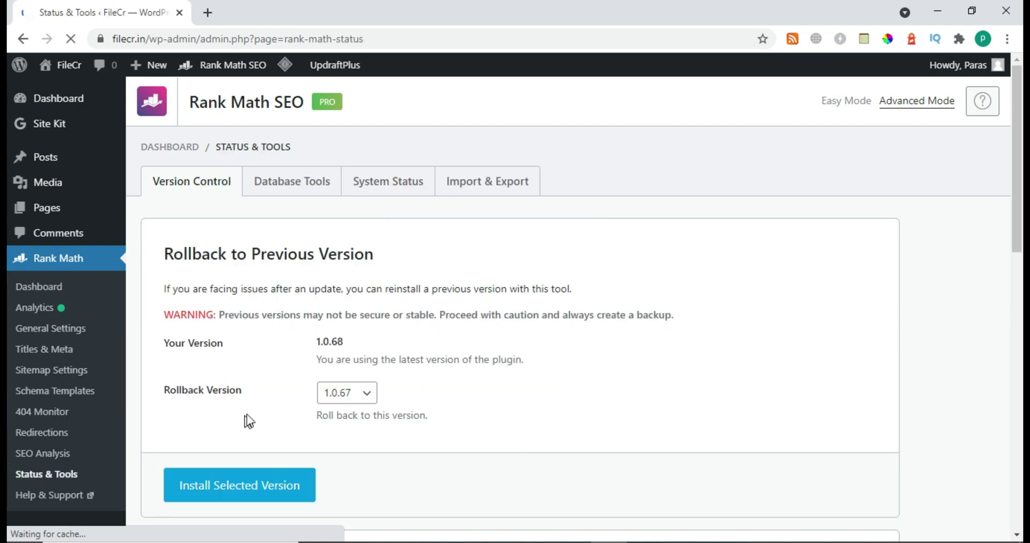
click(287, 192)
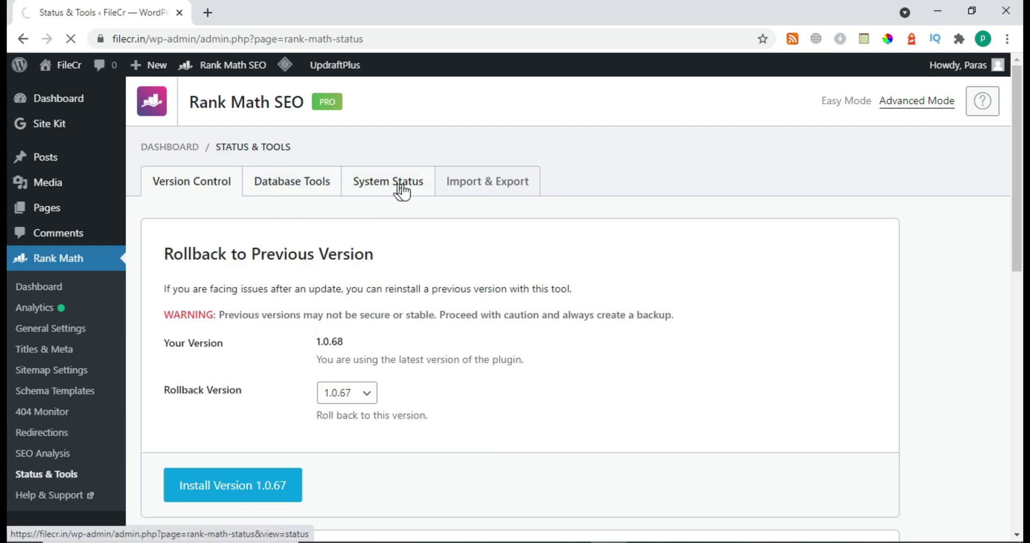
click(465, 195)
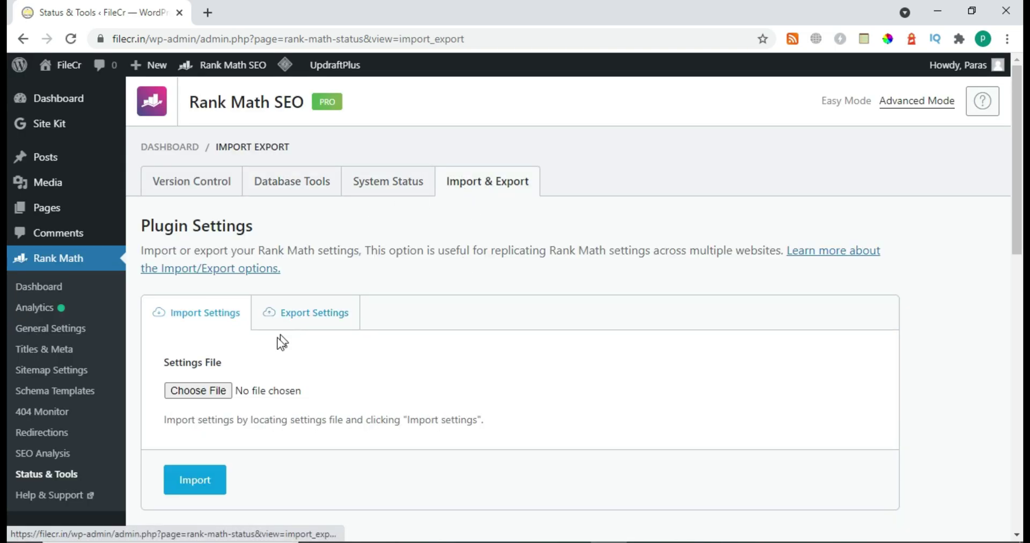
Step: Review the Export Settings choices and CSV File import options, and return to the Rank Math dashboard
scroll(309, 276, down, 2)
click(324, 240)
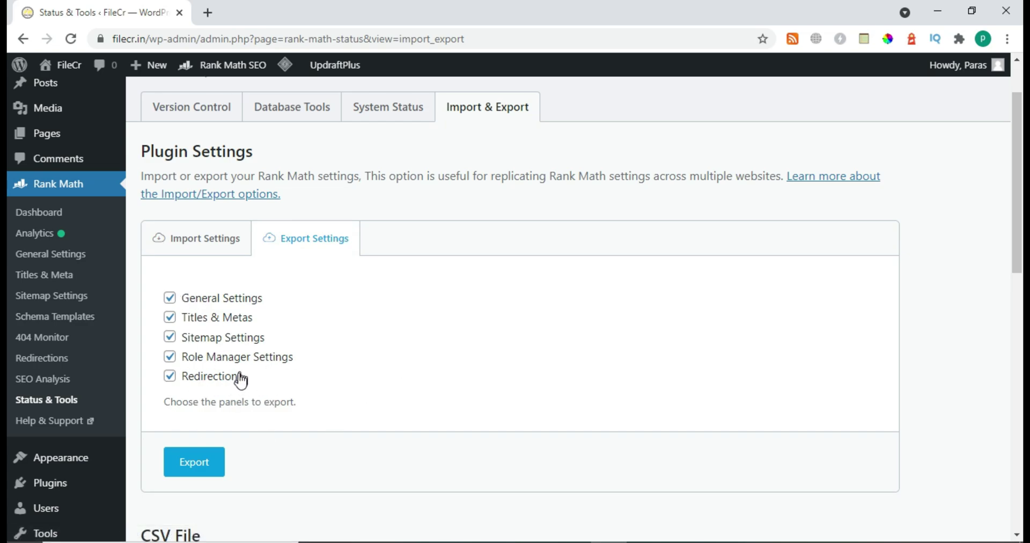
scroll(300, 401, down, 5)
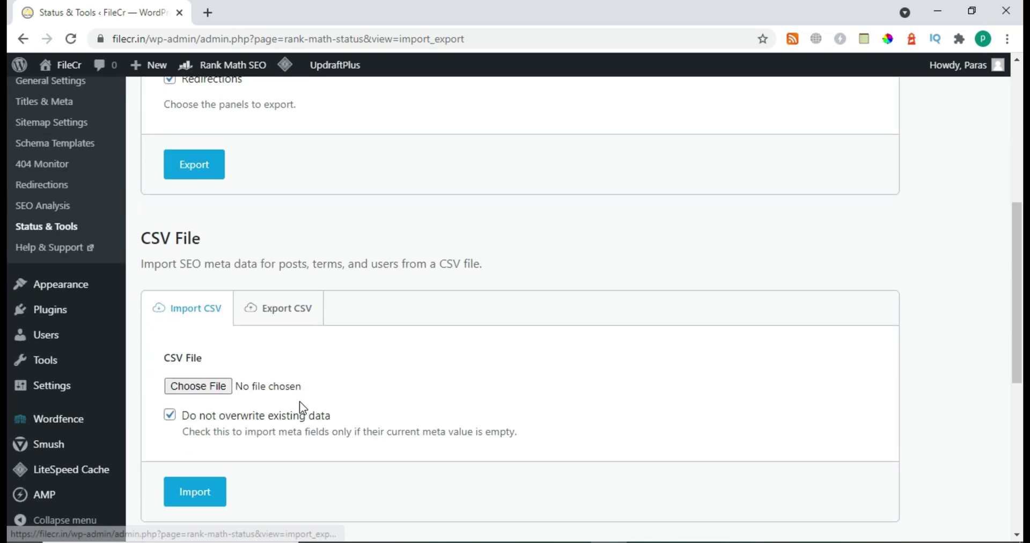
scroll(302, 402, up, 4)
click(57, 262)
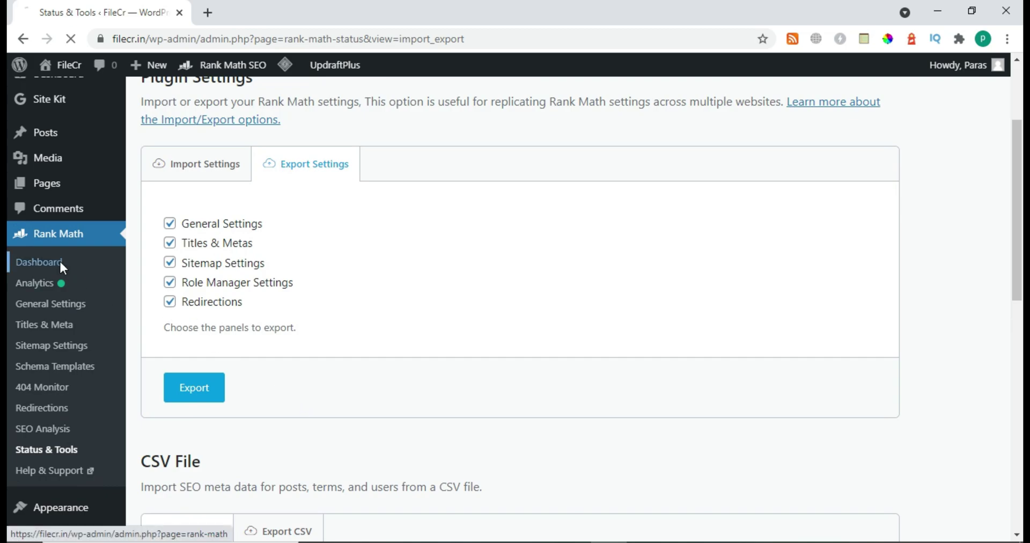